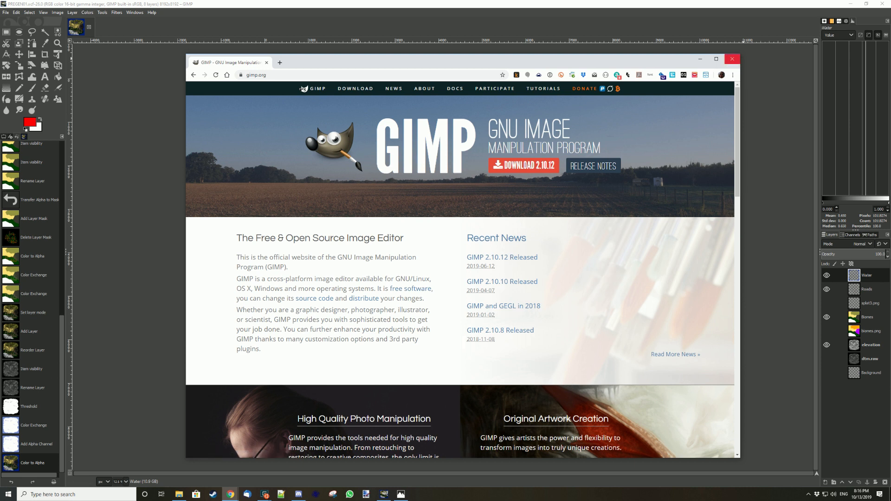
- Close the browser window showing the GIMP website
{"action": "left_click", "coordinate": [732, 59]}
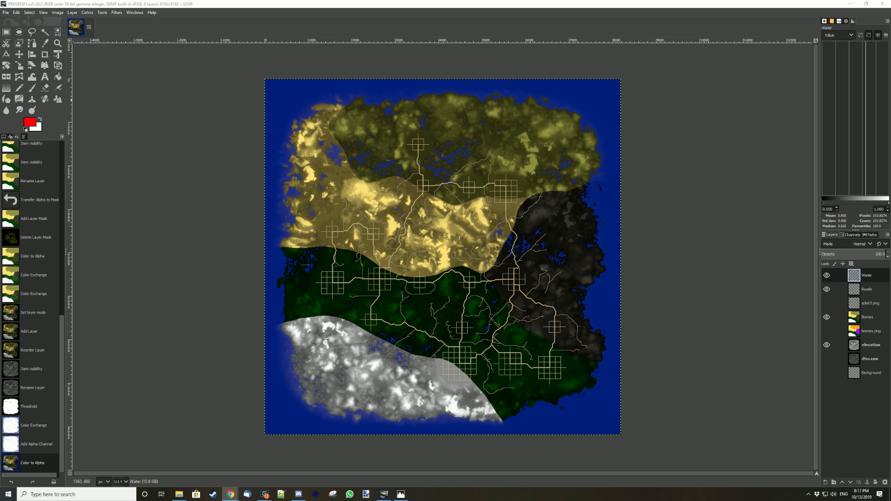
{"action": "key", "text": "alt+f"}
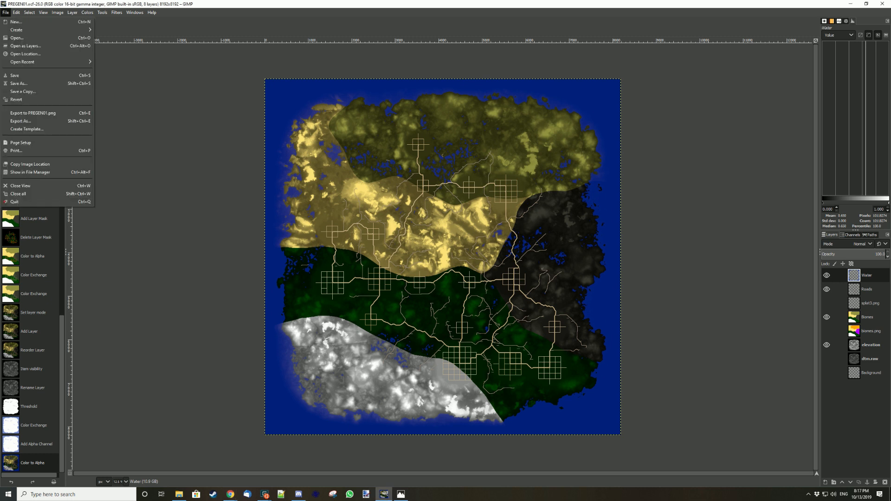
{"action": "key", "text": "Down"}
{"action": "key", "text": "Return"}
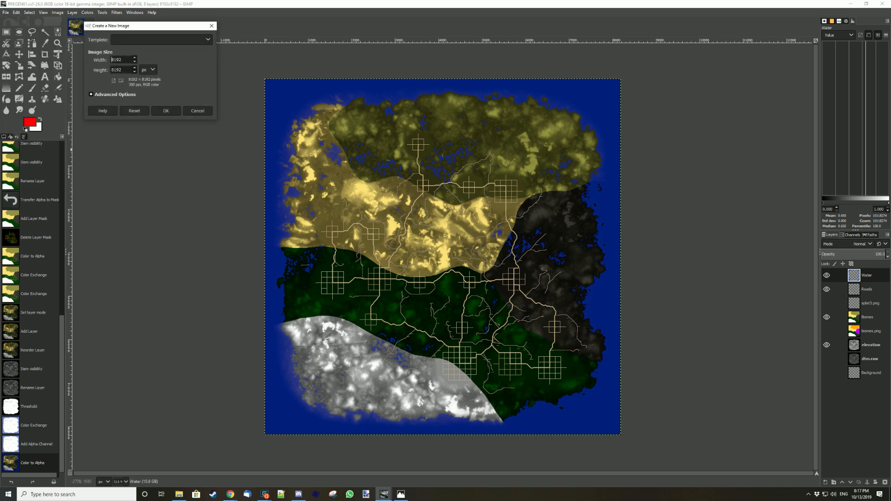
{"action": "left_click_drag", "start_coordinate": [156, 26], "coordinate": [422, 17]}
{"action": "left_click", "coordinate": [427, 31]}
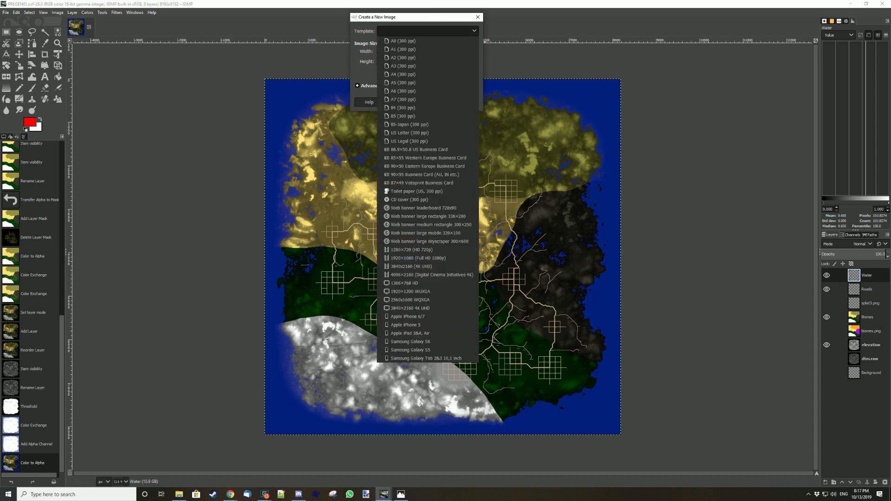
{"action": "key", "text": "Escape"}
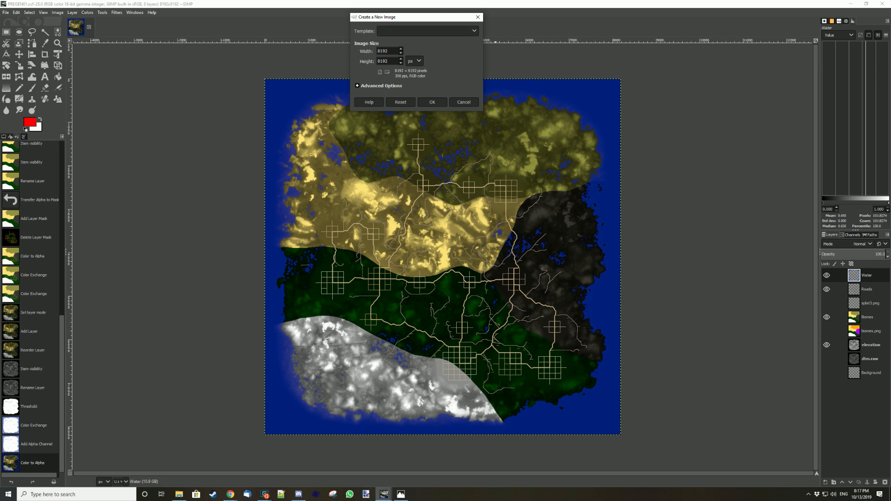
{"action": "left_click", "coordinate": [378, 86]}
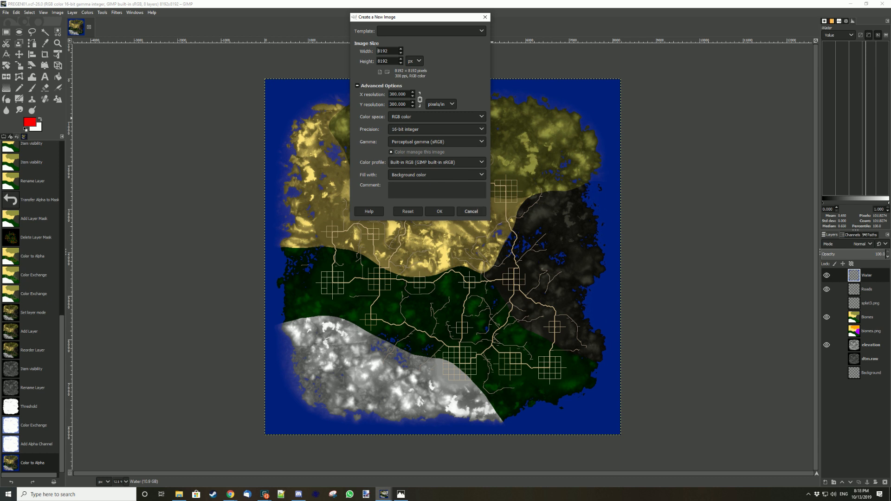
{"action": "left_click", "coordinate": [471, 212]}
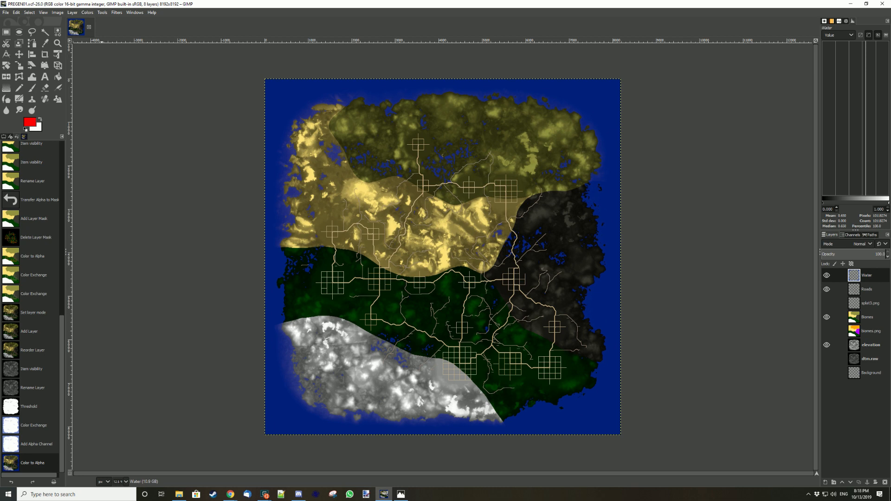
- Examine the System Resources settings in the preferences, including undo memory, tile cache size and maximum new image size
{"action": "left_click", "coordinate": [16, 12]}
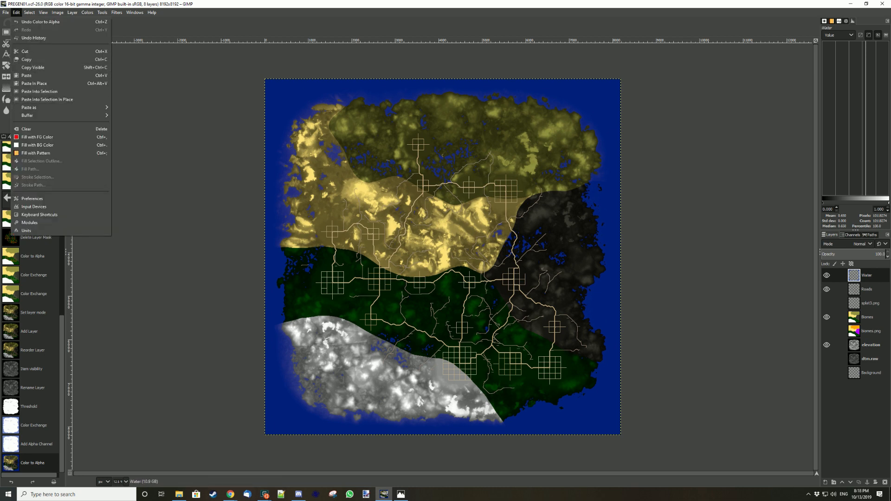
{"action": "left_click", "coordinate": [32, 199]}
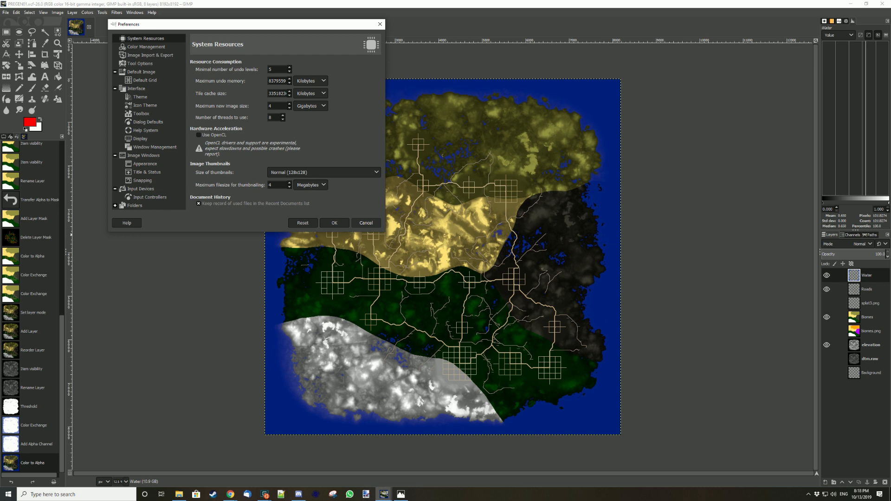
{"action": "left_click", "coordinate": [366, 223]}
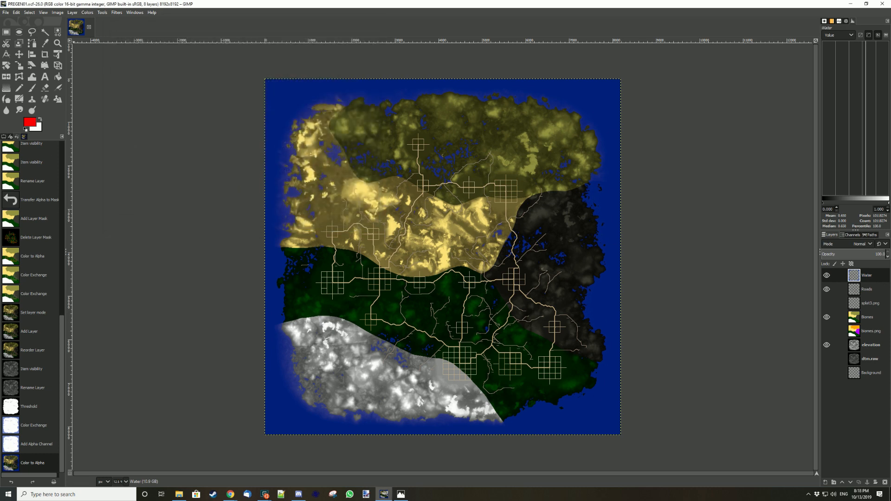
- Create a new 8192 × 8192 px RGB image with 16-bit integer precision and delete its Background layer
{"action": "left_click", "coordinate": [5, 12]}
{"action": "mouse_move", "coordinate": [17, 13]}
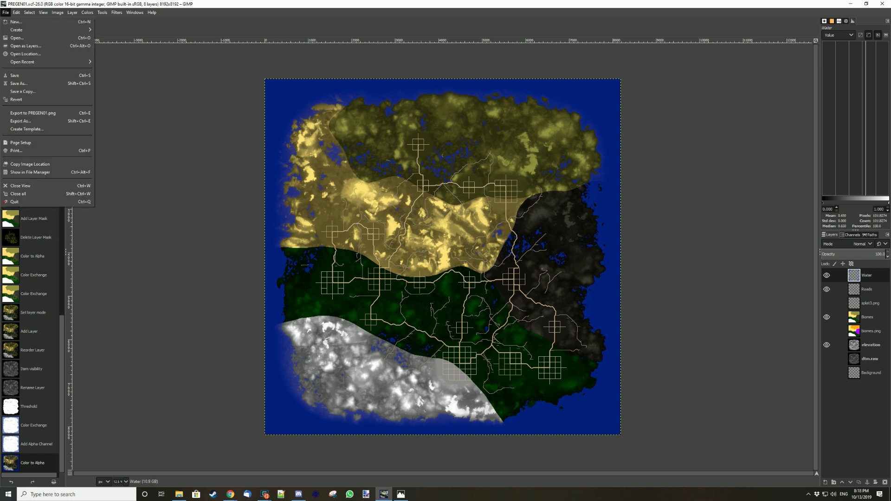
{"action": "left_click", "coordinate": [16, 22]}
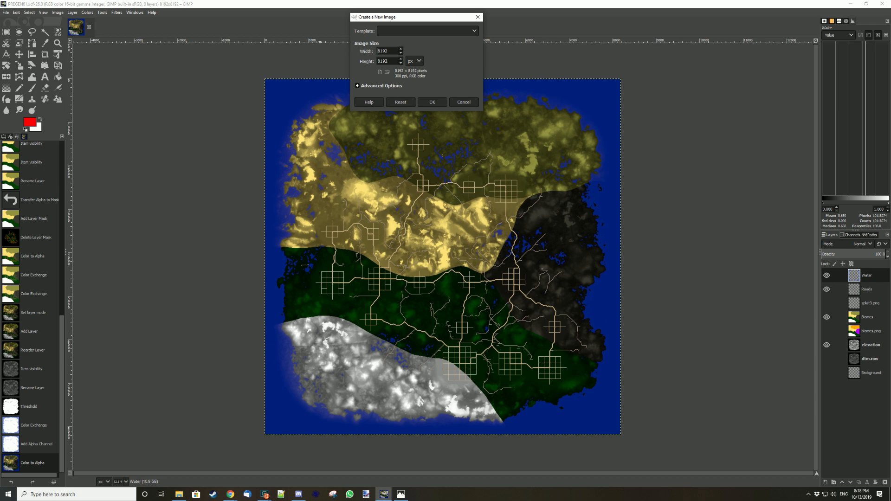
{"action": "left_click", "coordinate": [380, 85]}
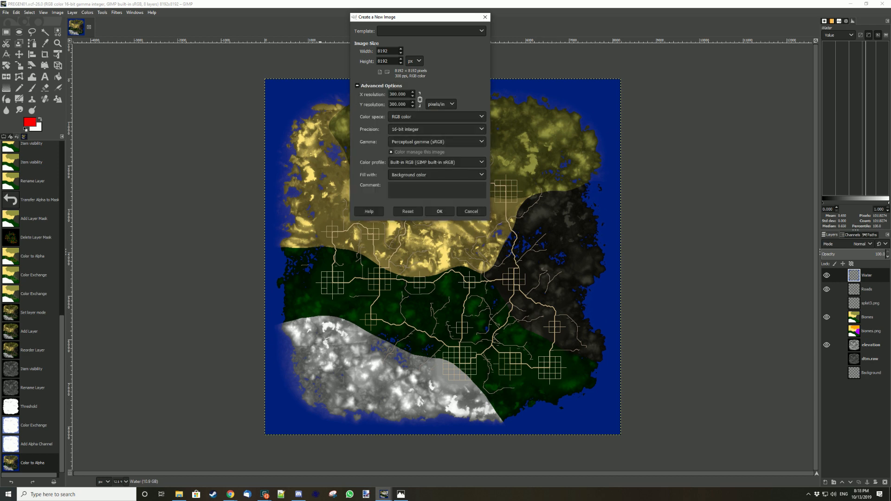
{"action": "key", "text": "Return"}
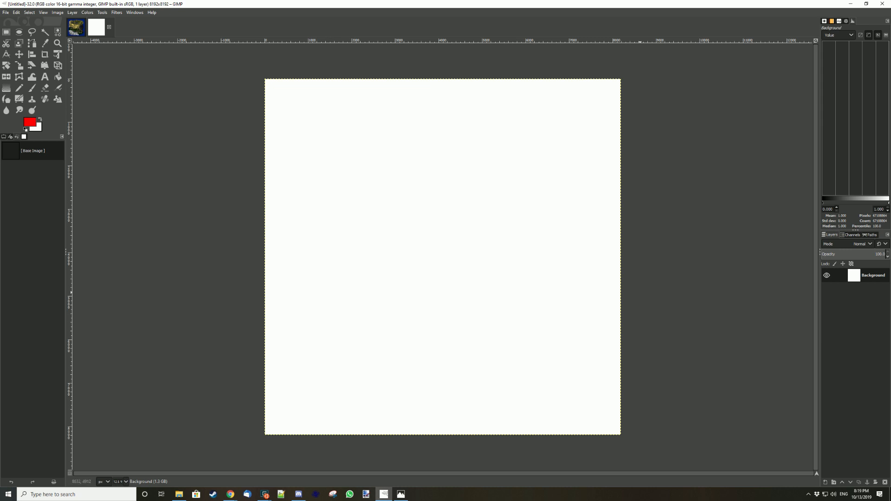
{"action": "right_click", "coordinate": [867, 275]}
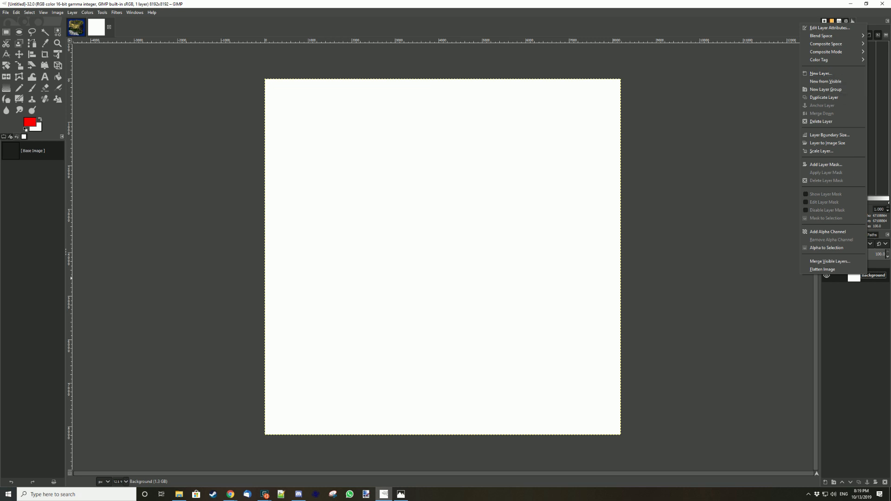
{"action": "left_click", "coordinate": [820, 121]}
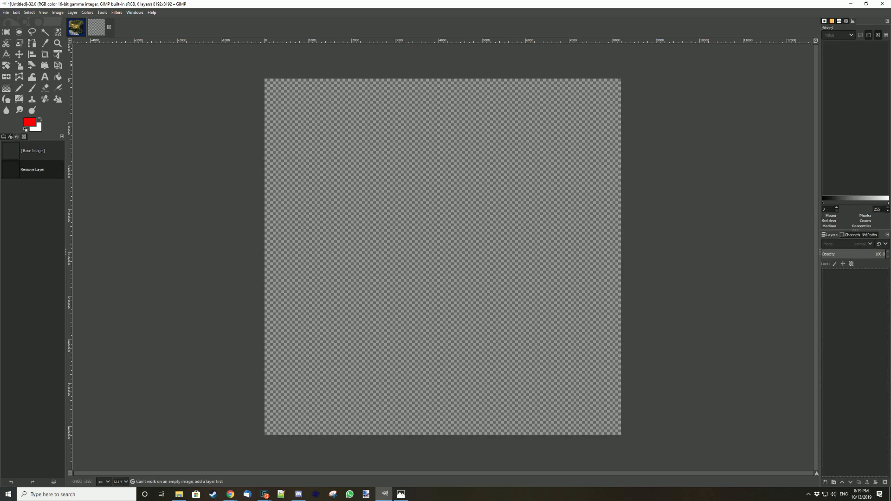
- Bring up the file chooser for opening images as layers, with its location entry shown
{"action": "left_click", "coordinate": [6, 13]}
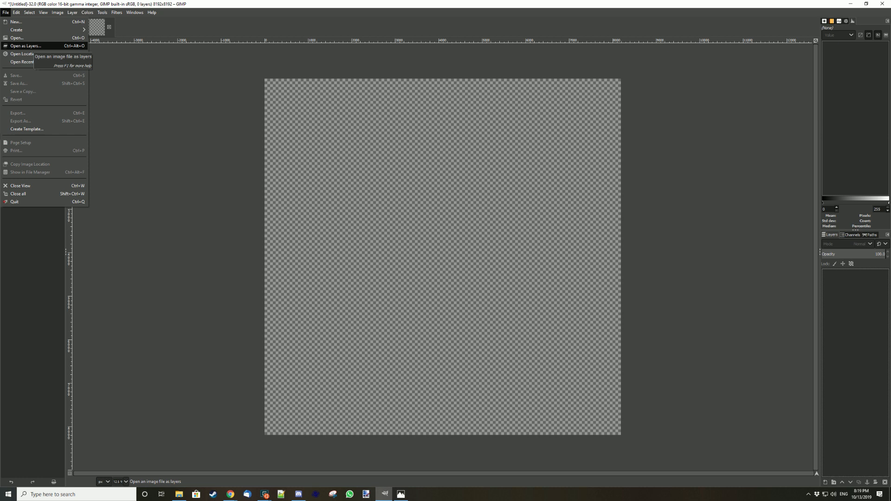
{"action": "left_click", "coordinate": [26, 46]}
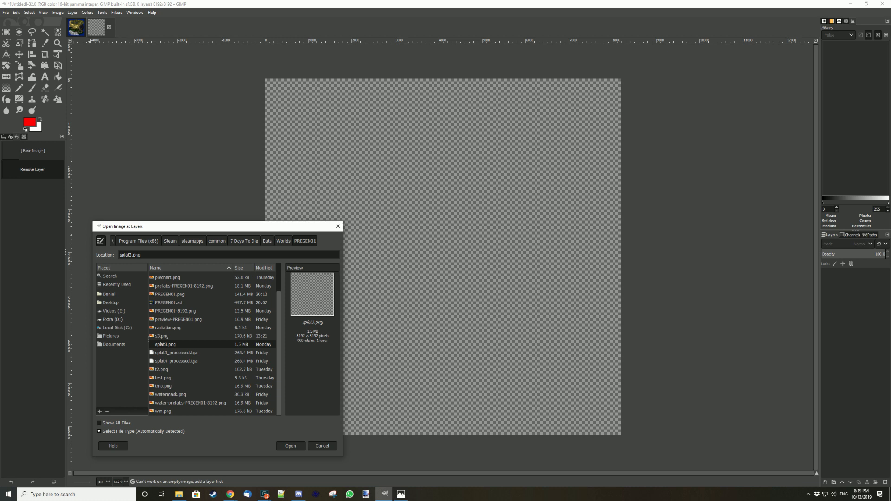
{"action": "left_click", "coordinate": [100, 240]}
{"action": "left_click", "coordinate": [100, 241]}
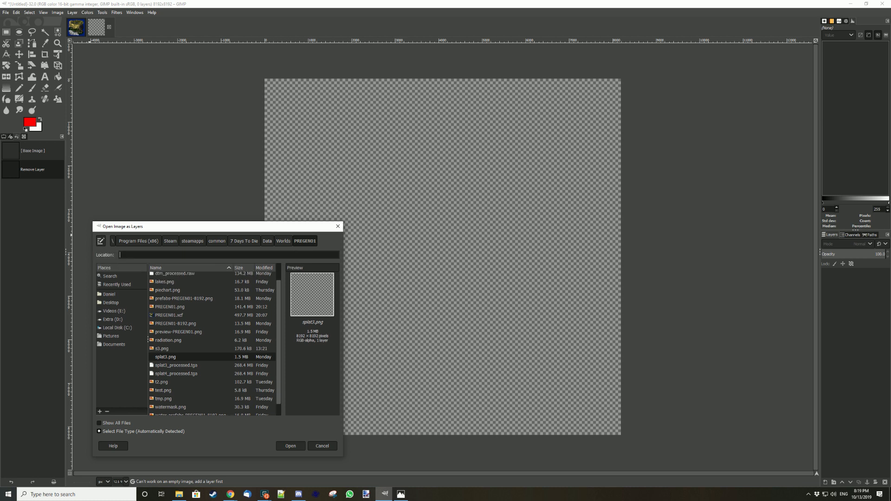
{"action": "left_click", "coordinate": [100, 241]}
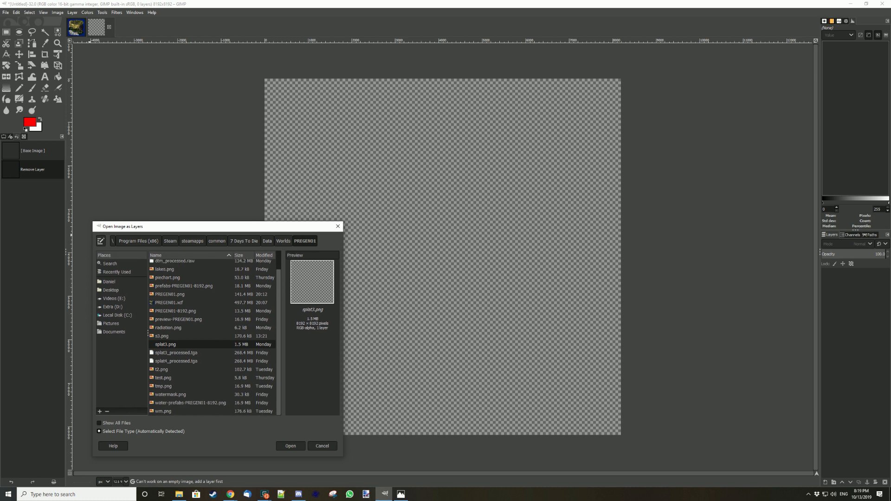
{"action": "left_click", "coordinate": [100, 241]}
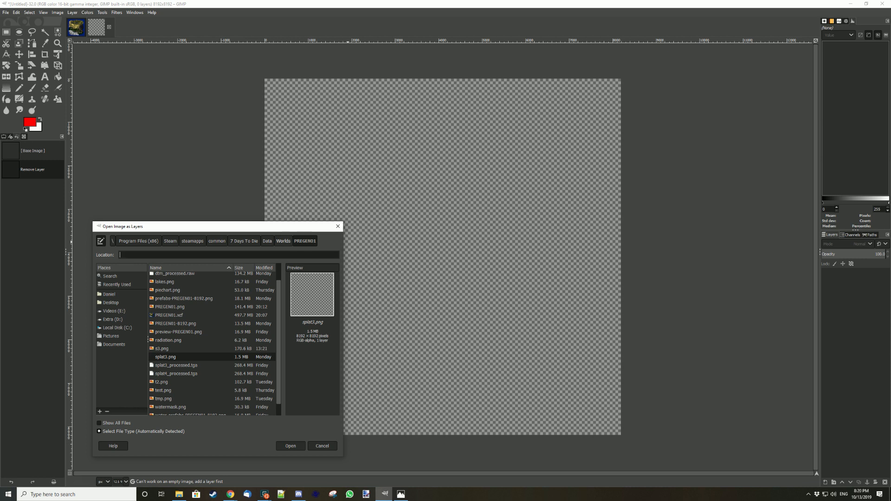
- Browse from PREGEN01 up to the 7 Days To Die folder and into its Data folder
{"action": "left_click", "coordinate": [283, 240]}
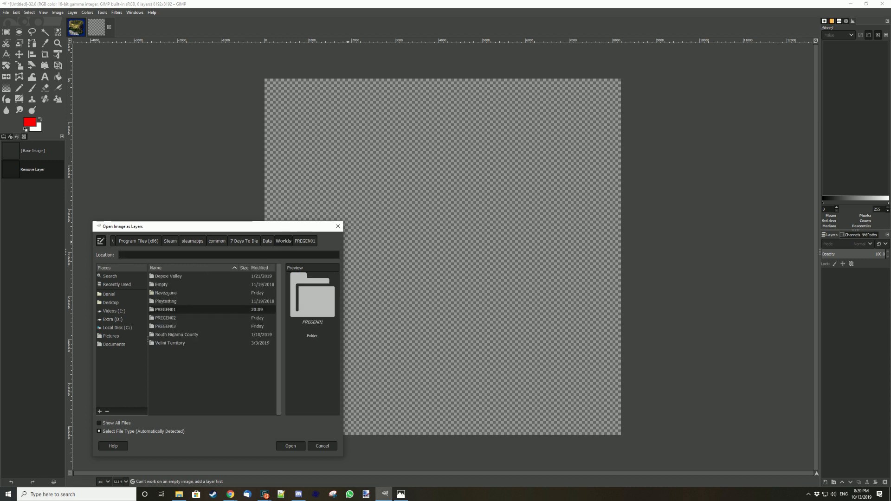
{"action": "left_click", "coordinate": [243, 241]}
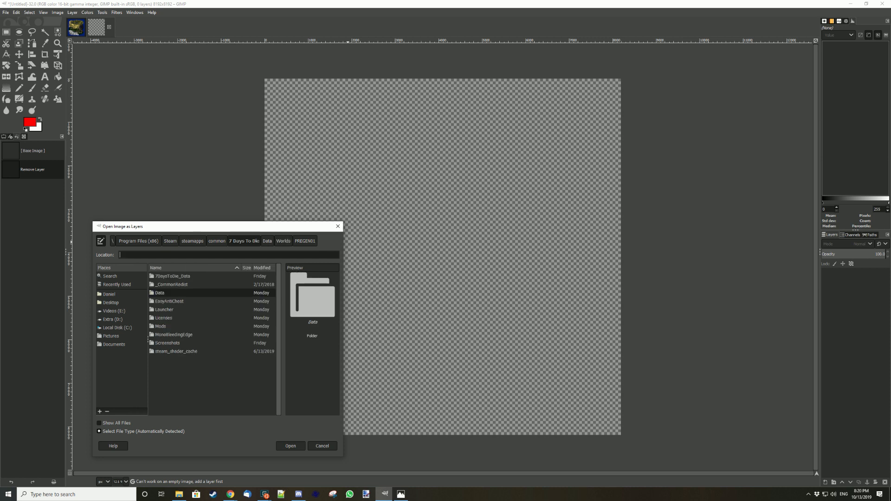
{"action": "double_click", "coordinate": [160, 293]}
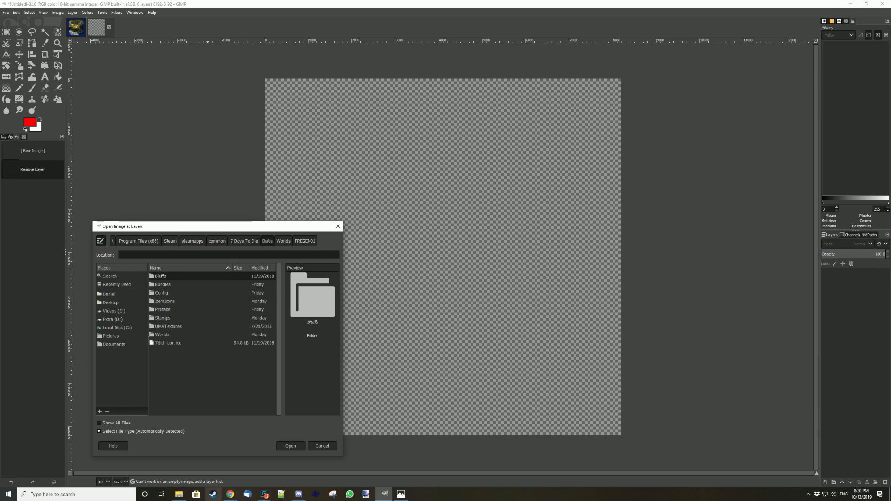
- Switch to Steam and browse the local files of 7 Days to Die through its library properties
{"action": "left_click", "coordinate": [213, 494]}
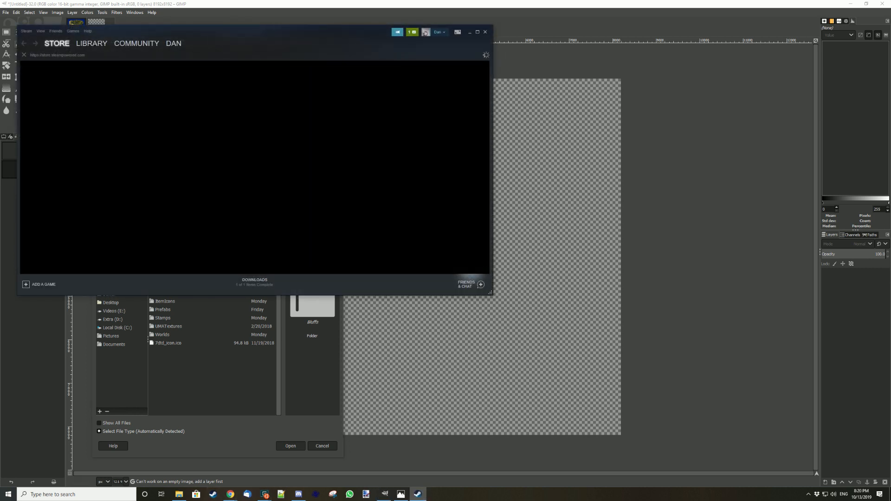
{"action": "left_click_drag", "start_coordinate": [156, 33], "coordinate": [331, 51]}
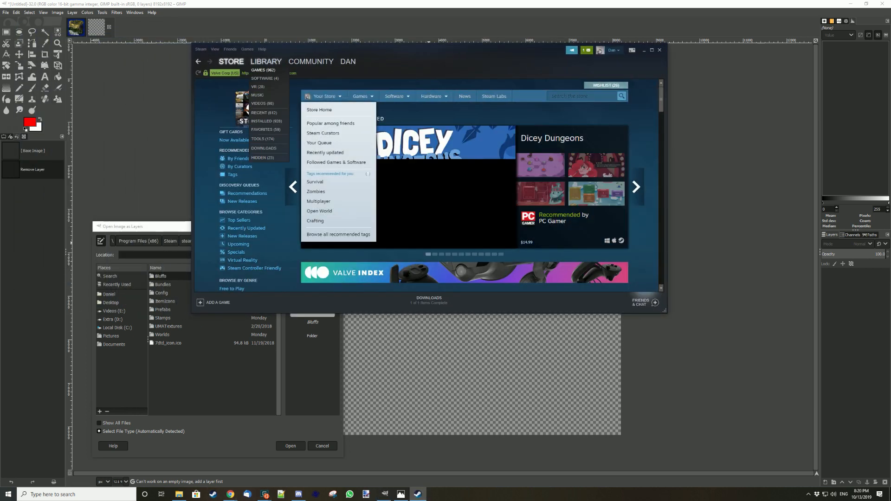
{"action": "left_click", "coordinate": [265, 62]}
{"action": "right_click", "coordinate": [226, 91]}
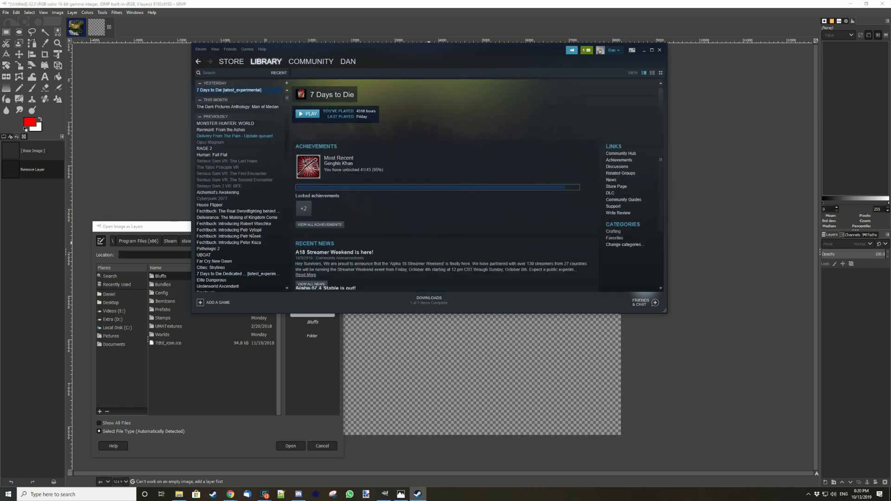
{"action": "left_click", "coordinate": [237, 198]}
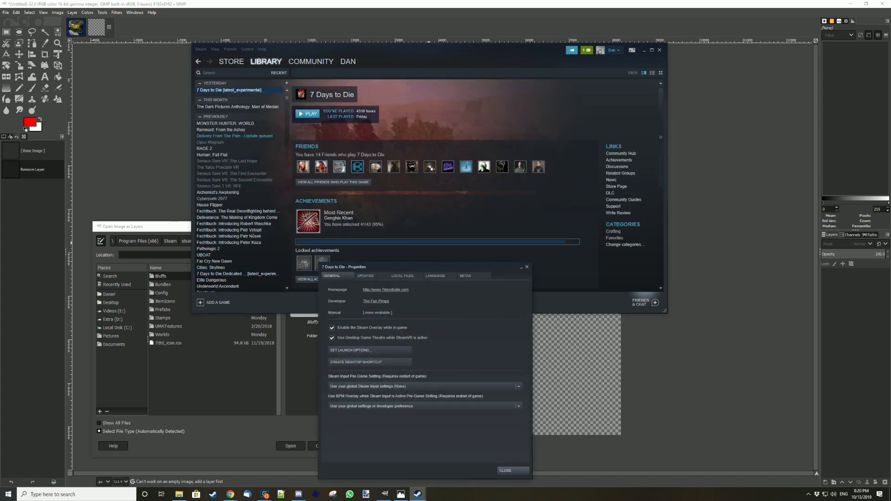
{"action": "left_click", "coordinate": [402, 276]}
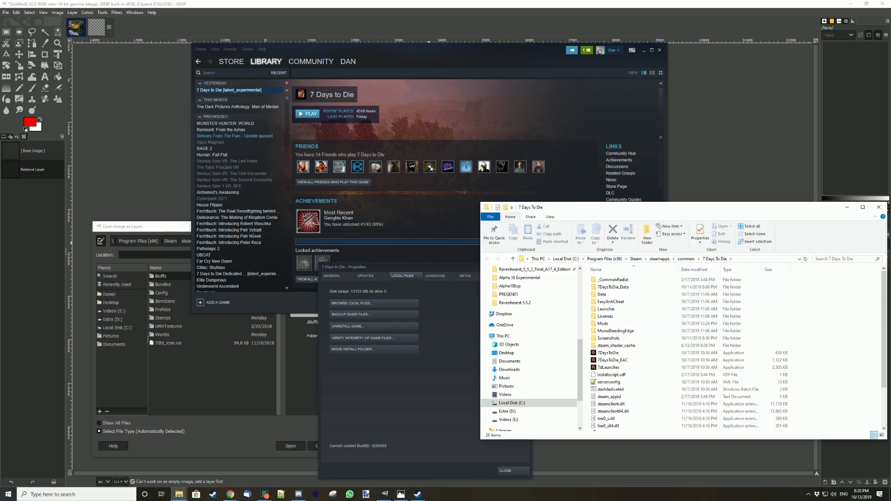
- Copy the path of the 7 Days To Die install folder and close the folder, properties and Steam windows
{"action": "left_click", "coordinate": [729, 259]}
{"action": "key", "text": "ctrl+c"}
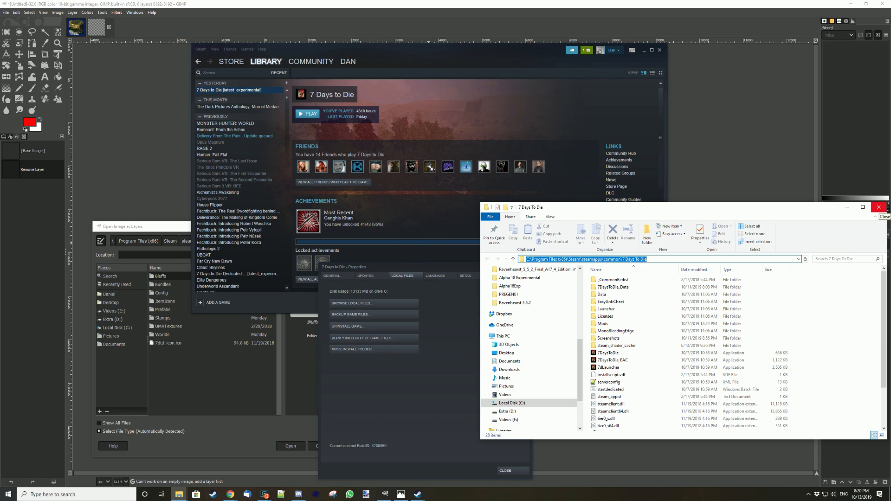
{"action": "left_click", "coordinate": [878, 207]}
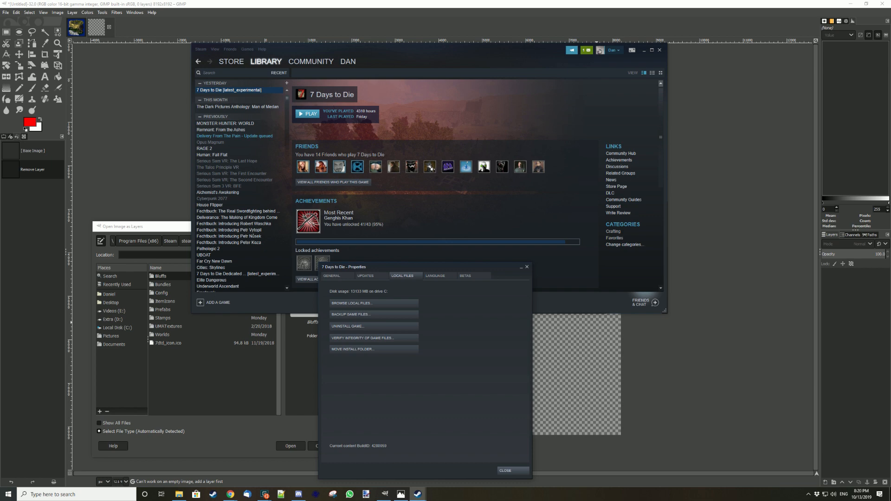
{"action": "left_click", "coordinate": [505, 471]}
{"action": "left_click", "coordinate": [660, 49]}
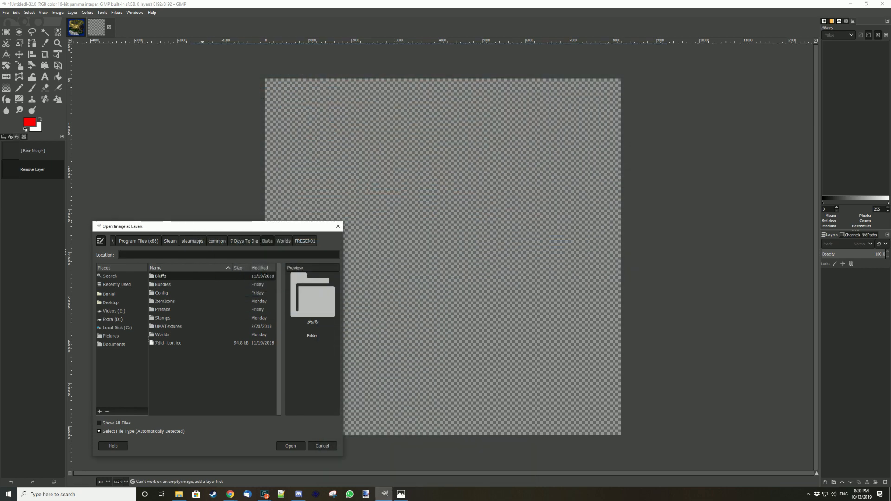
- Go to the copied game folder path in the file chooser and open Data, then its Worlds folder
{"action": "key", "text": "ctrl+v"}
{"action": "key", "text": "Return"}
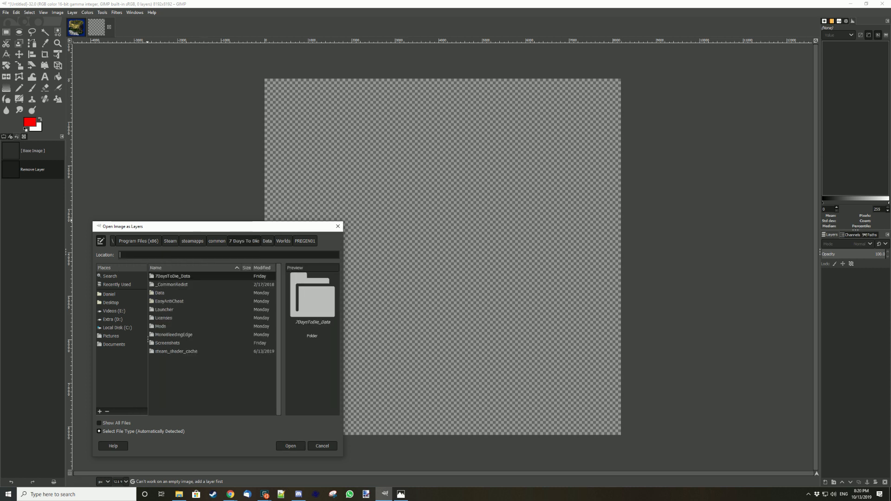
{"action": "double_click", "coordinate": [159, 292]}
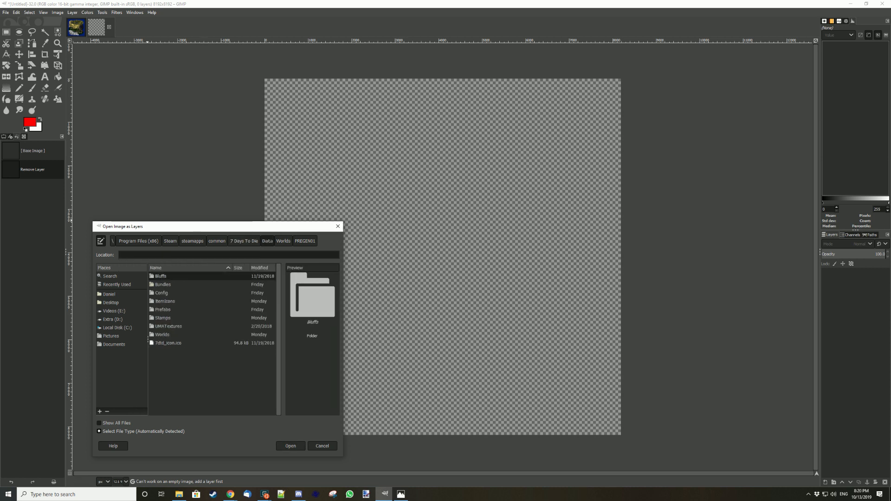
{"action": "double_click", "coordinate": [162, 334]}
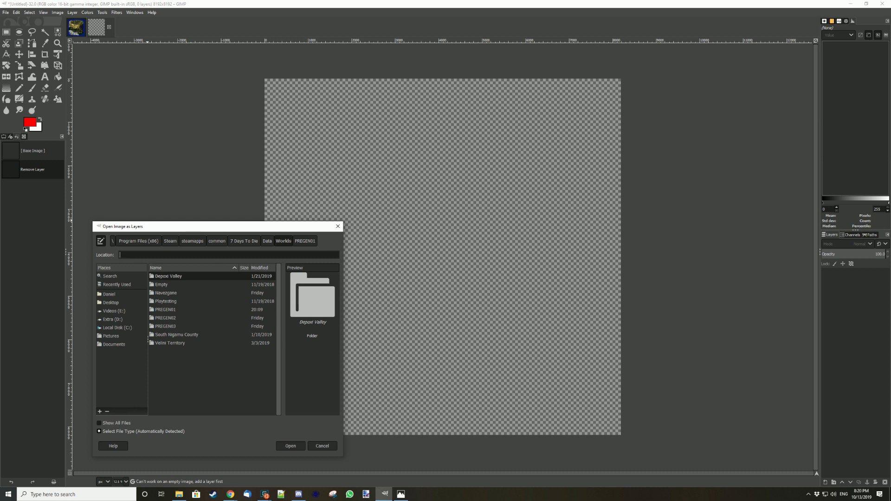
- Try to open the %APPDATA% location in the layer file chooser
{"action": "type", "text": "%APPDATA%"}
{"action": "key", "text": "Return"}
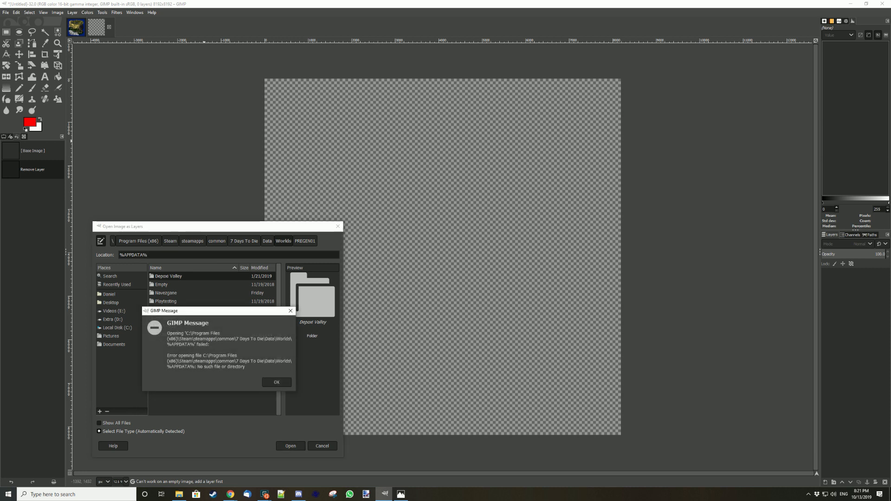
{"action": "key", "text": "Return"}
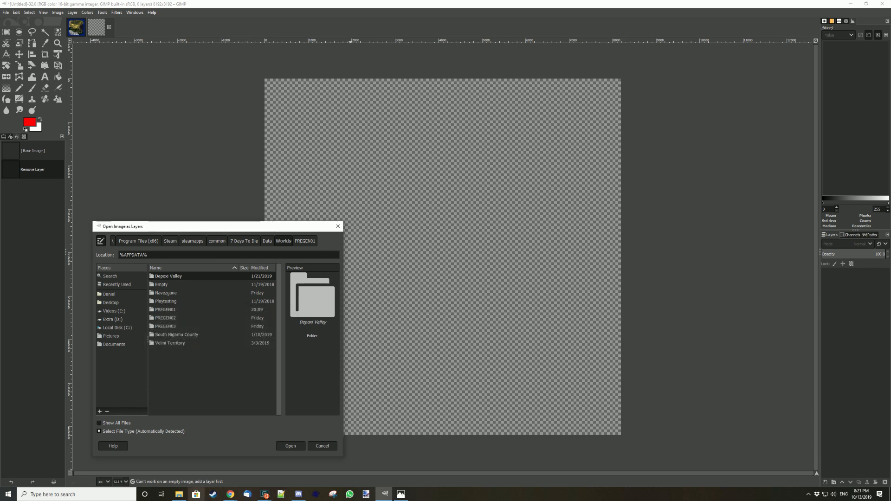
- Switch to File Explorer and go to the %APPDATA% location from the PREGEN01 folder window
{"action": "left_click", "coordinate": [179, 494]}
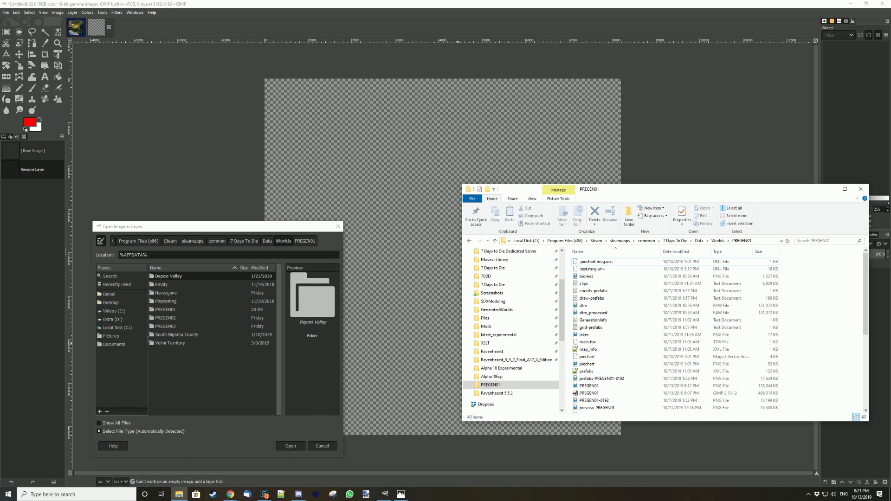
{"action": "left_click", "coordinate": [471, 199]}
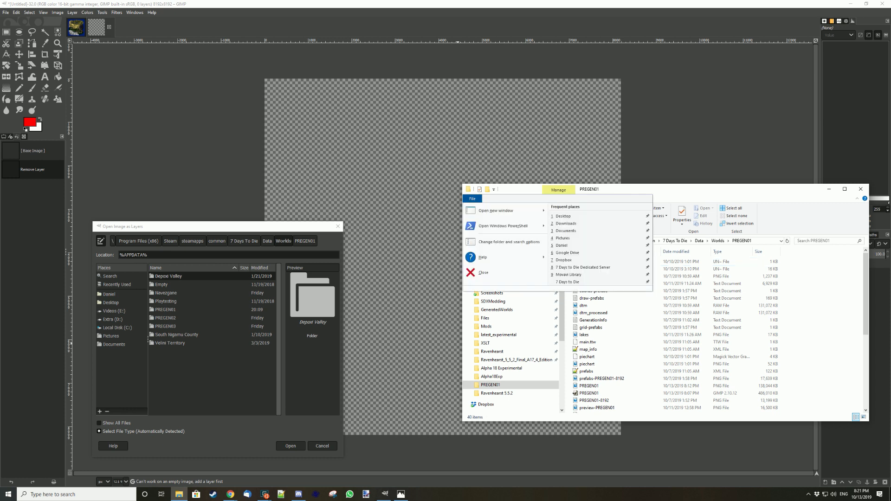
{"action": "mouse_move", "coordinate": [496, 210]}
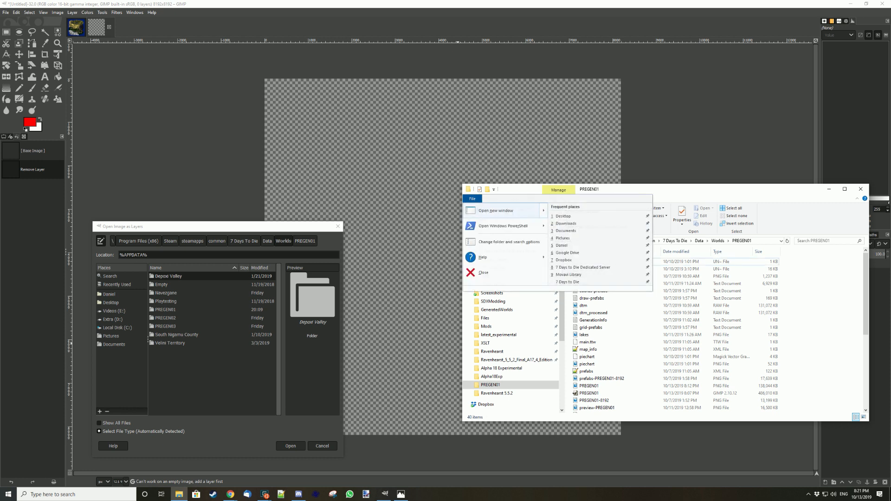
{"action": "left_click", "coordinate": [738, 253]}
{"action": "left_click", "coordinate": [765, 241]}
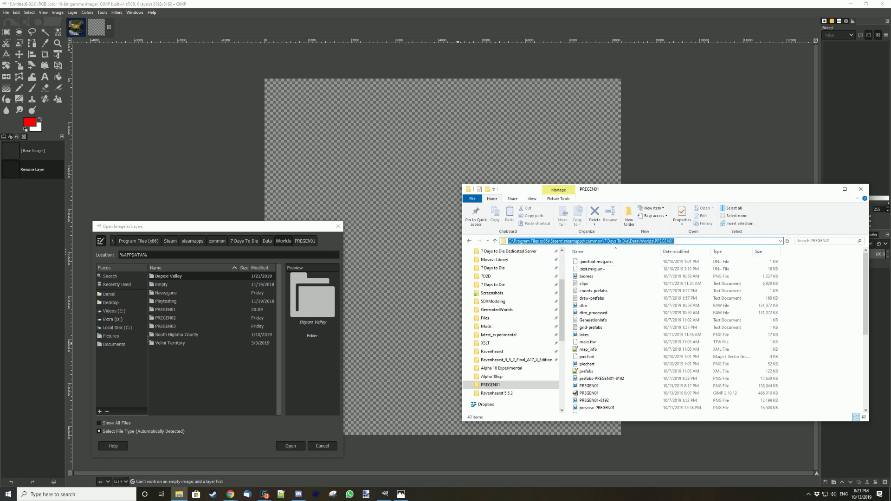
{"action": "type", "text": "%APPDATA%"}
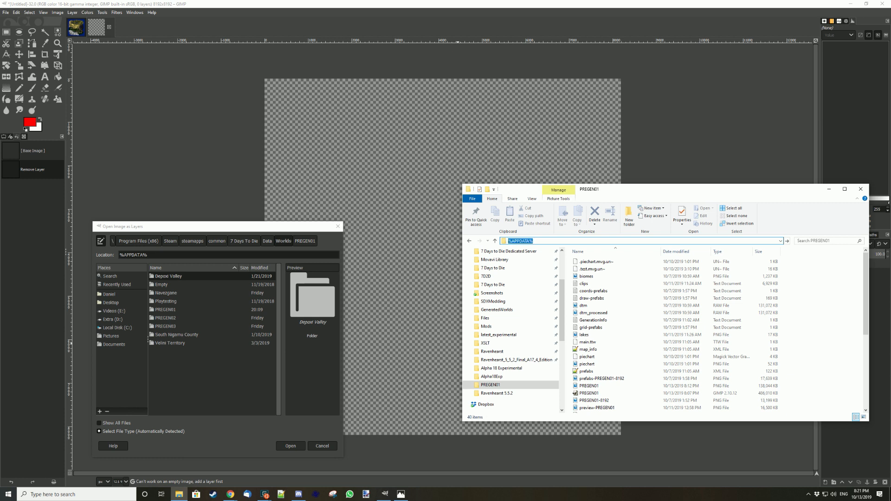
{"action": "key", "text": "Return"}
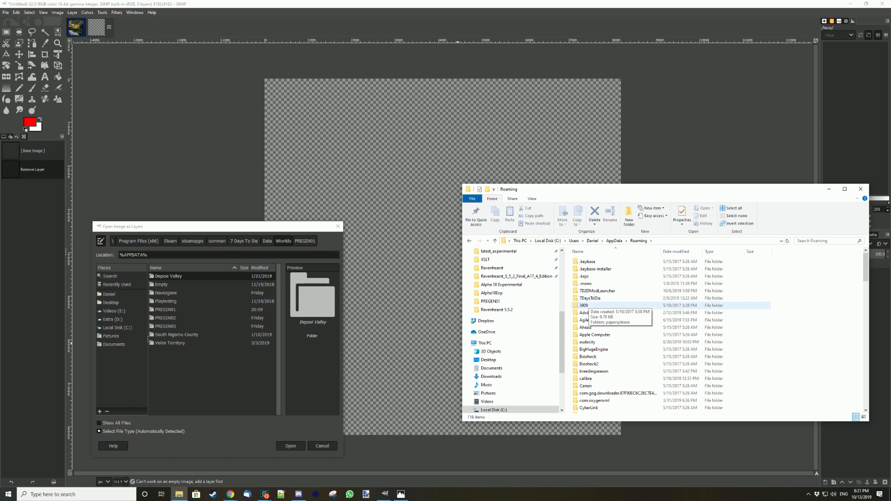
- Browse into 7DaysToDie, GeneratedWorlds and Velini Territory, and select the full path of that world folder
{"action": "double_click", "coordinate": [590, 298]}
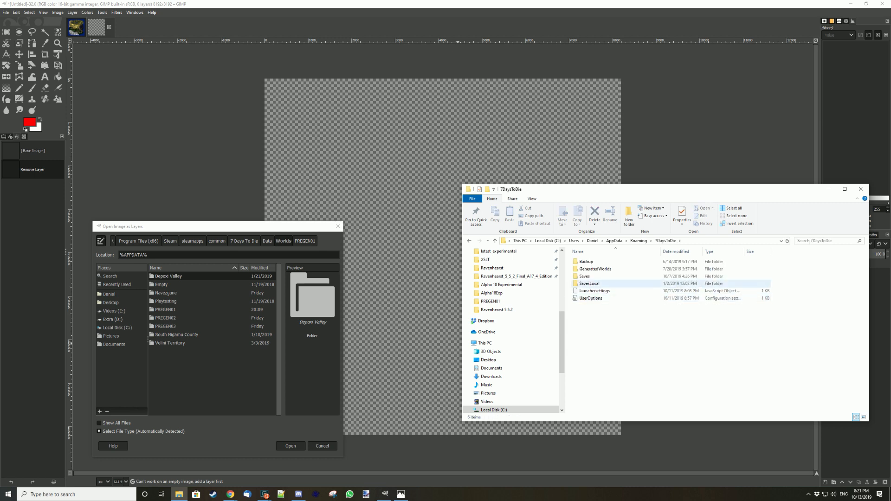
{"action": "double_click", "coordinate": [595, 269]}
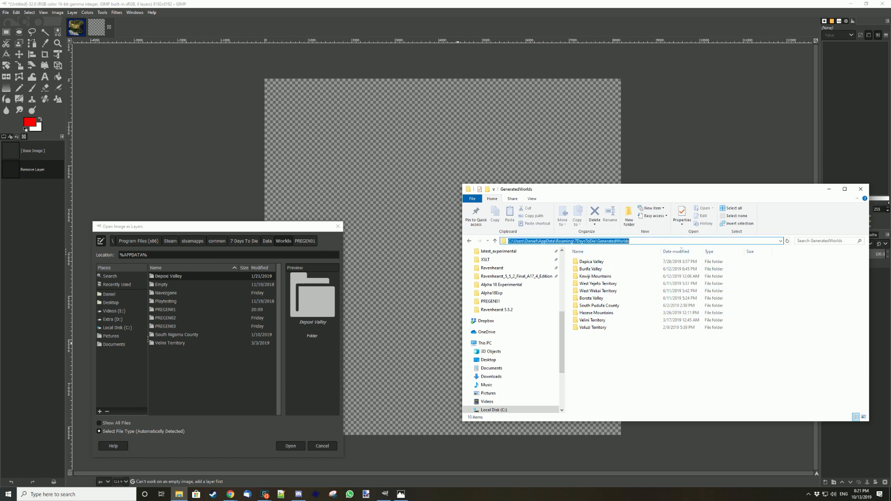
{"action": "double_click", "coordinate": [592, 320]}
{"action": "left_click", "coordinate": [761, 241]}
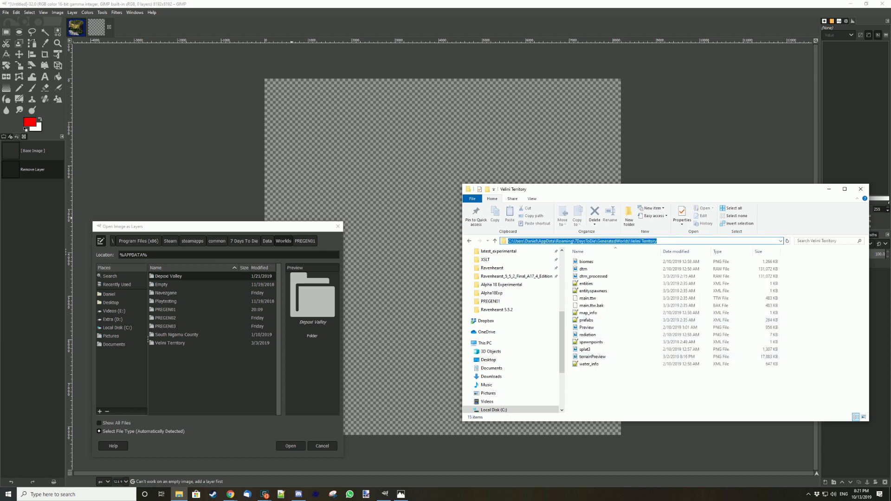
- Return to GIMP's Open Image as Layers dialog, open the PREGEN03 world folder and show all files
{"action": "key", "text": "alt+Tab"}
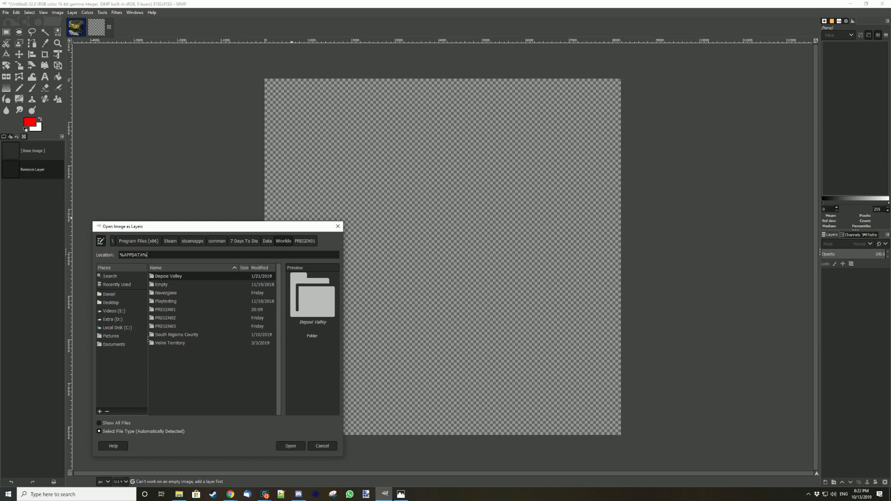
{"action": "double_click", "coordinate": [165, 326]}
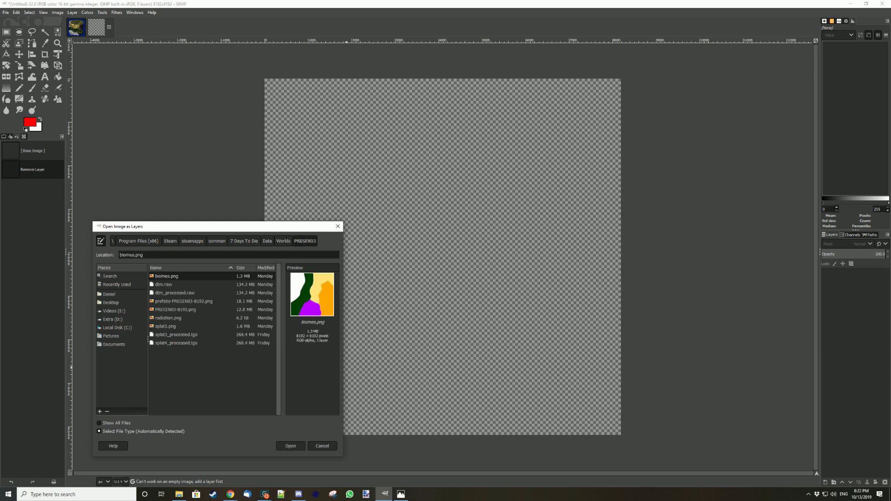
{"action": "left_click_drag", "start_coordinate": [226, 227], "coordinate": [361, 89]}
{"action": "left_click", "coordinate": [234, 284]}
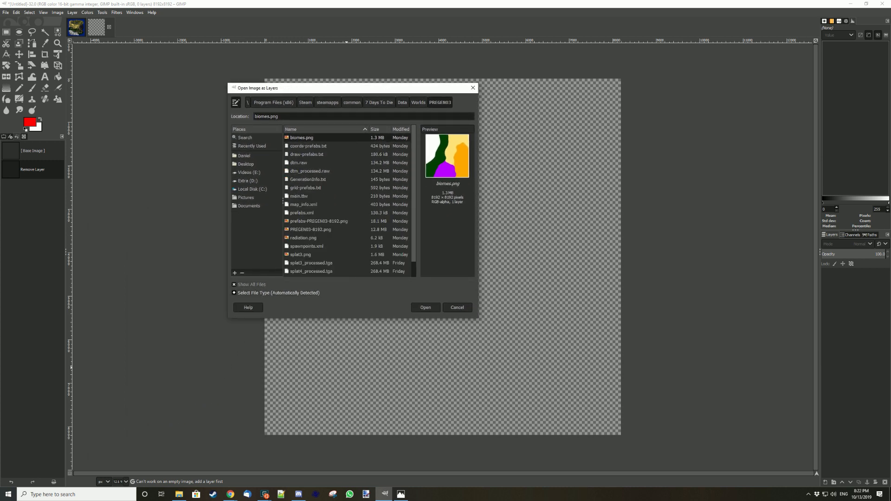
- Try to open dtm.raw as a layer with the file type automatically detected
{"action": "left_click", "coordinate": [299, 163]}
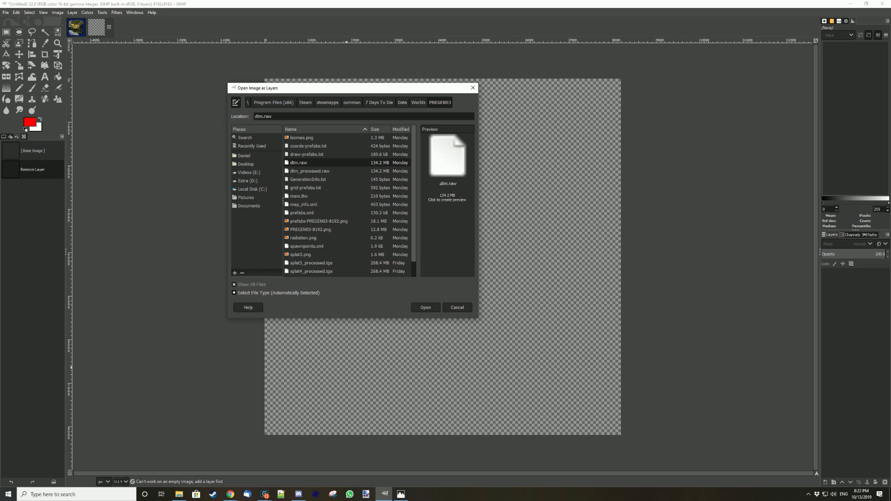
{"action": "left_click", "coordinate": [425, 307]}
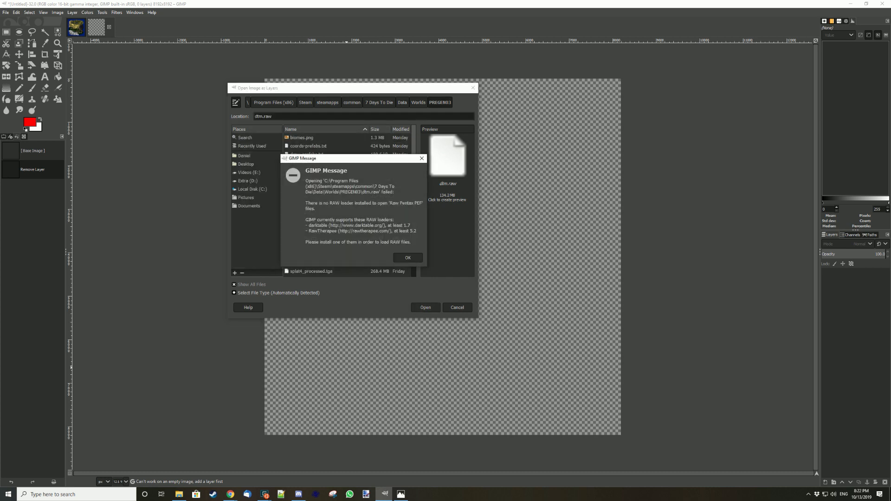
{"action": "key", "text": "Return"}
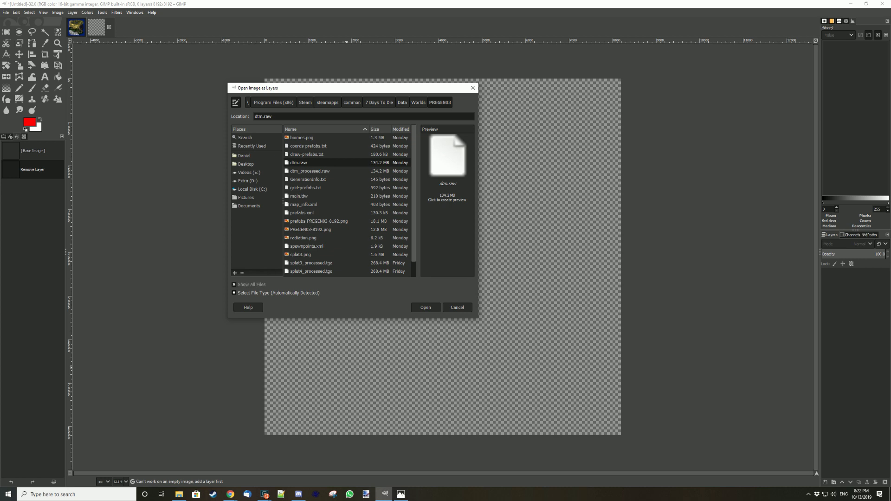
- Set the file type for opening dtm.raw to Raw image data and collapse the file type list
{"action": "left_click", "coordinate": [278, 292]}
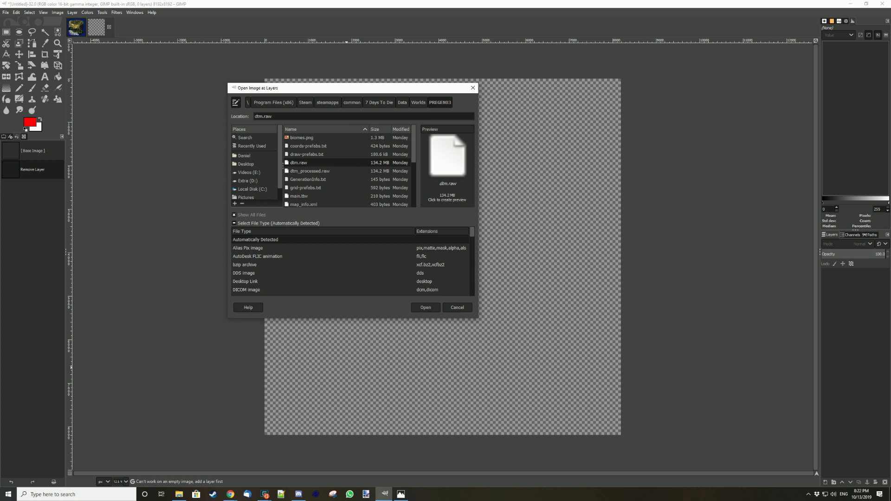
{"action": "scroll", "coordinate": [350, 265], "scroll_direction": "down", "scroll_amount": 5}
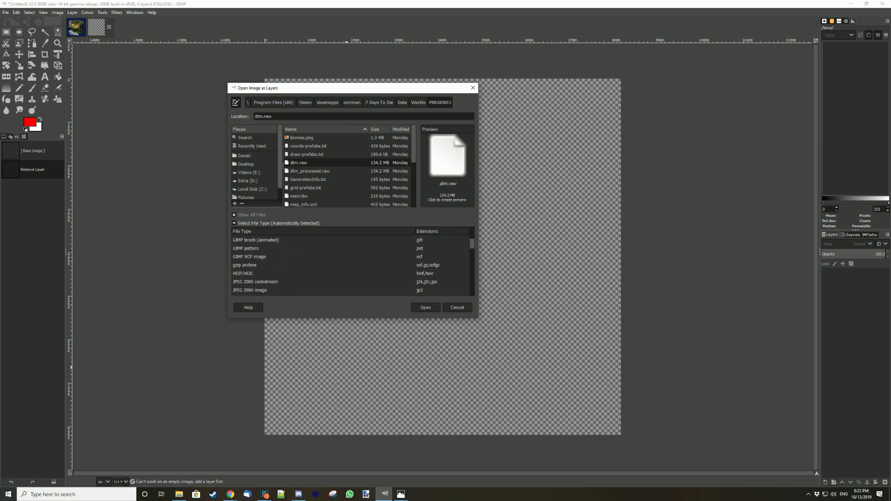
{"action": "scroll", "coordinate": [350, 264], "scroll_direction": "down", "scroll_amount": 5}
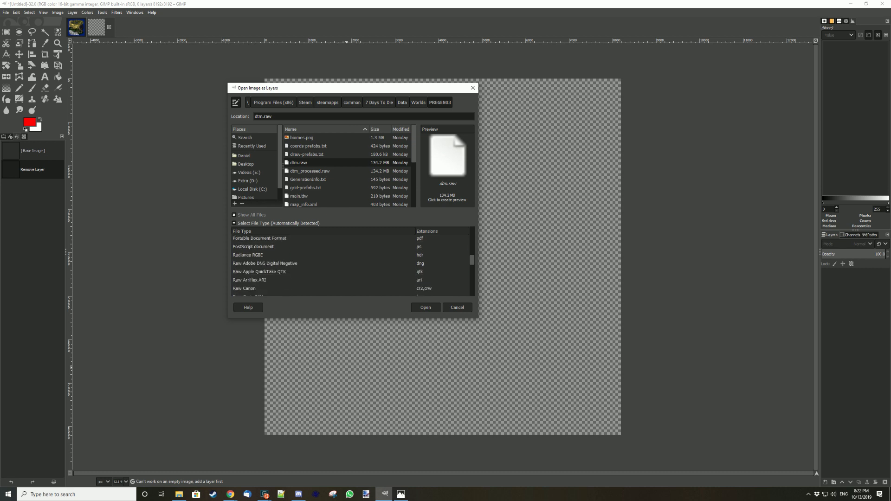
{"action": "scroll", "coordinate": [351, 265], "scroll_direction": "down", "scroll_amount": 1}
{"action": "scroll", "coordinate": [350, 265], "scroll_direction": "down", "scroll_amount": 3}
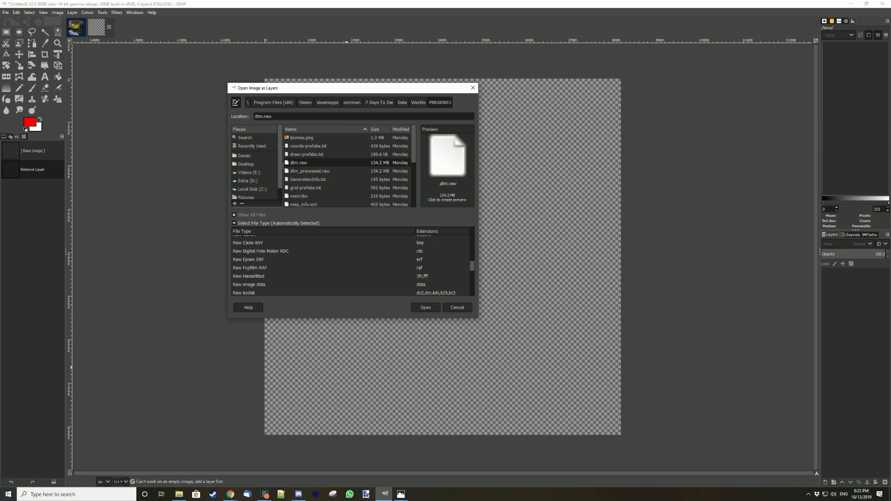
{"action": "scroll", "coordinate": [350, 264], "scroll_direction": "up", "scroll_amount": 3}
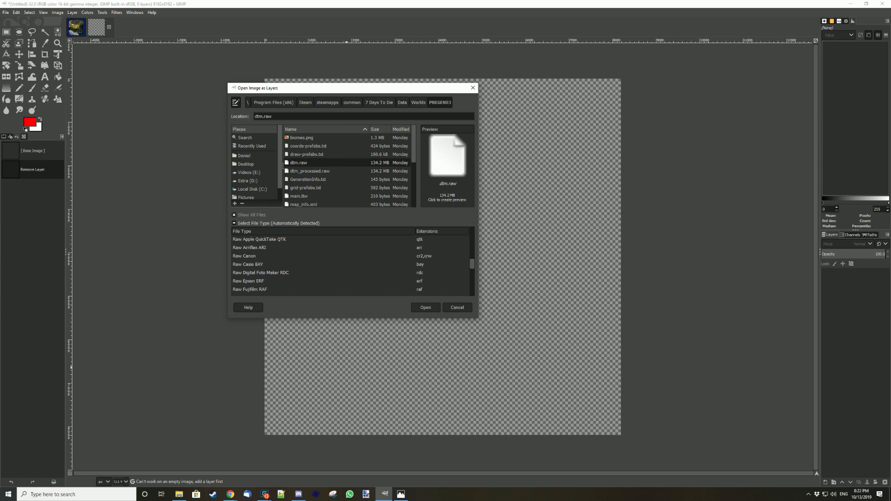
{"action": "scroll", "coordinate": [351, 265], "scroll_direction": "up", "scroll_amount": 1}
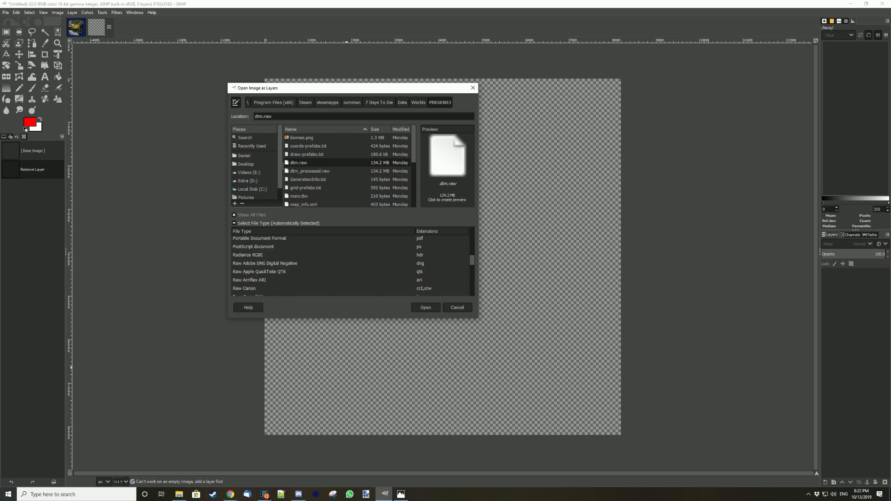
{"action": "scroll", "coordinate": [351, 264], "scroll_direction": "up", "scroll_amount": 1}
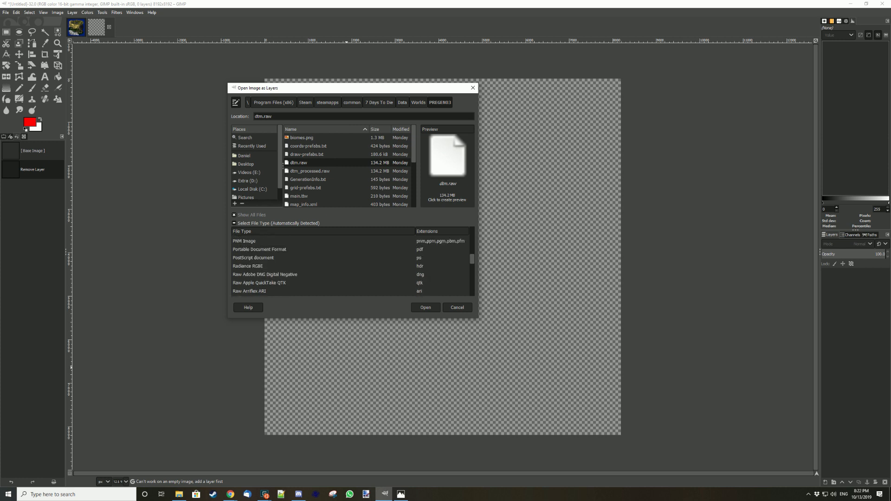
{"action": "scroll", "coordinate": [351, 265], "scroll_direction": "down", "scroll_amount": 2}
{"action": "scroll", "coordinate": [351, 264], "scroll_direction": "down", "scroll_amount": 7}
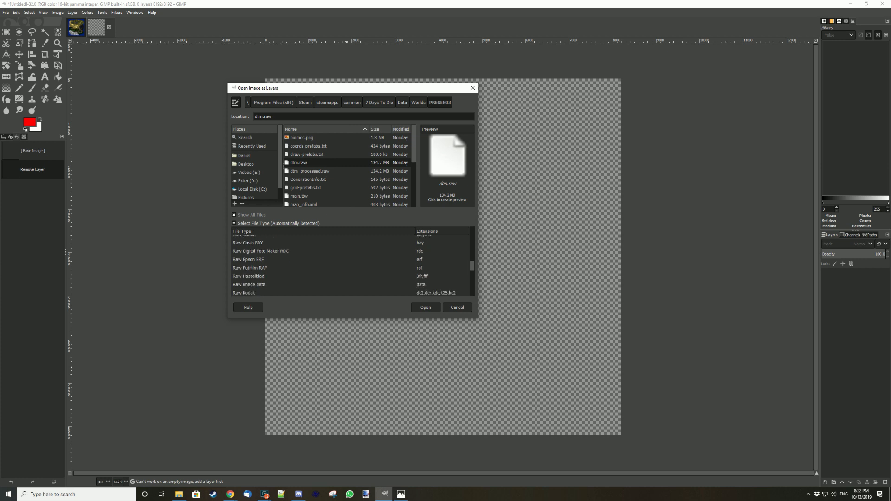
{"action": "scroll", "coordinate": [351, 265], "scroll_direction": "down", "scroll_amount": 4}
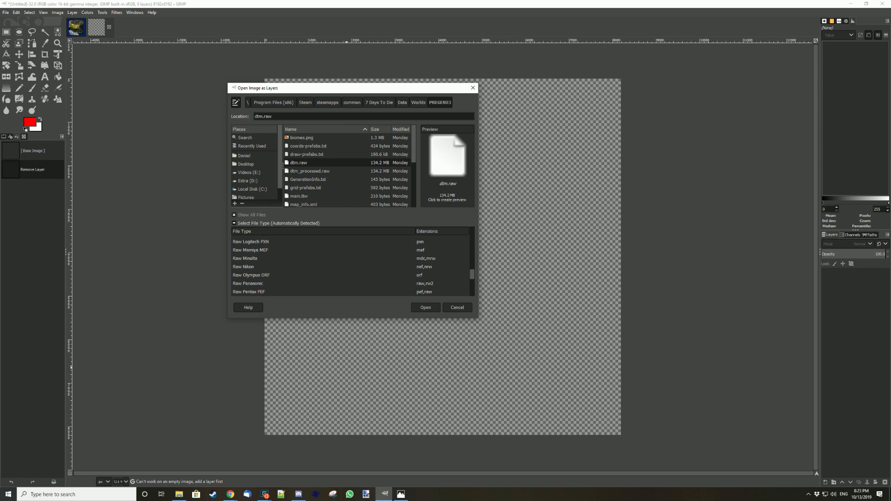
{"action": "scroll", "coordinate": [350, 264], "scroll_direction": "up", "scroll_amount": 5}
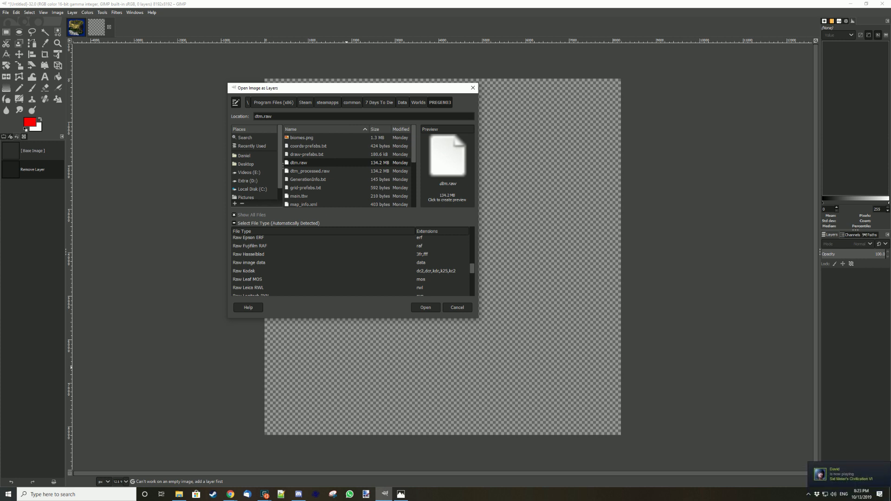
{"action": "left_click", "coordinate": [249, 263]}
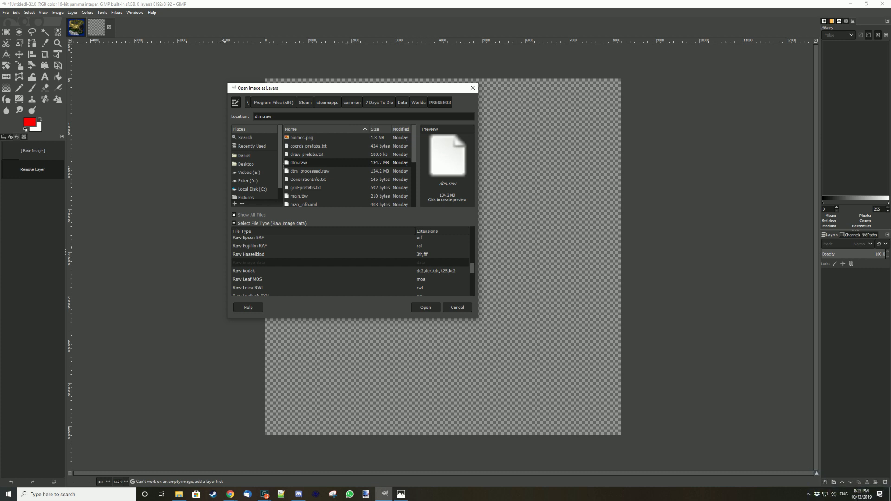
{"action": "left_click", "coordinate": [251, 224]}
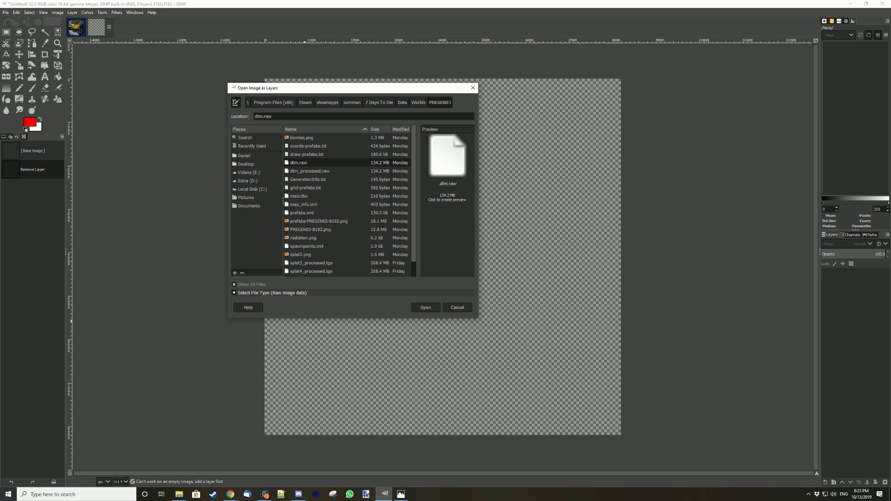
- Reselect dtm.raw in PREGEN03 with all files shown and open it as raw image data
{"action": "left_click", "coordinate": [234, 284]}
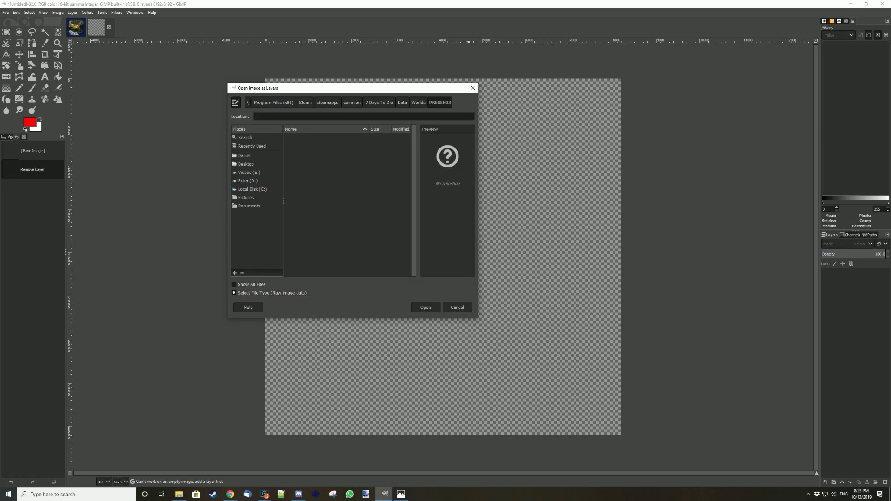
{"action": "left_click", "coordinate": [235, 284]}
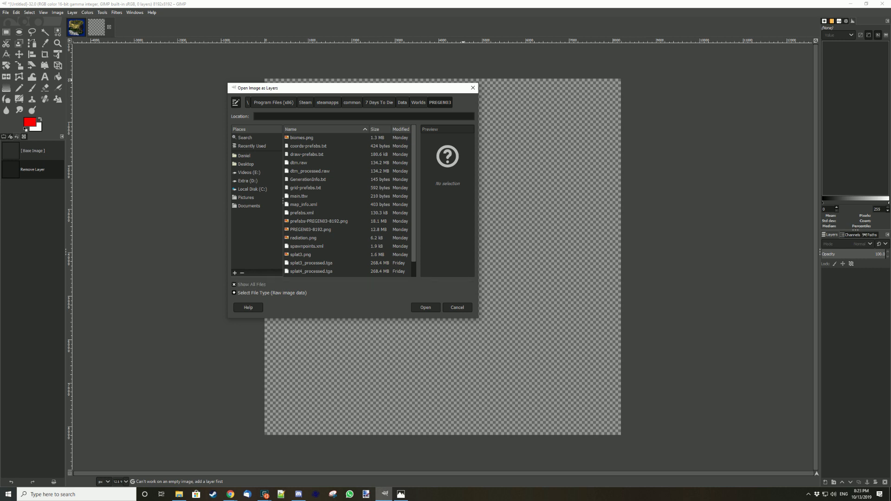
{"action": "left_click", "coordinate": [298, 163]}
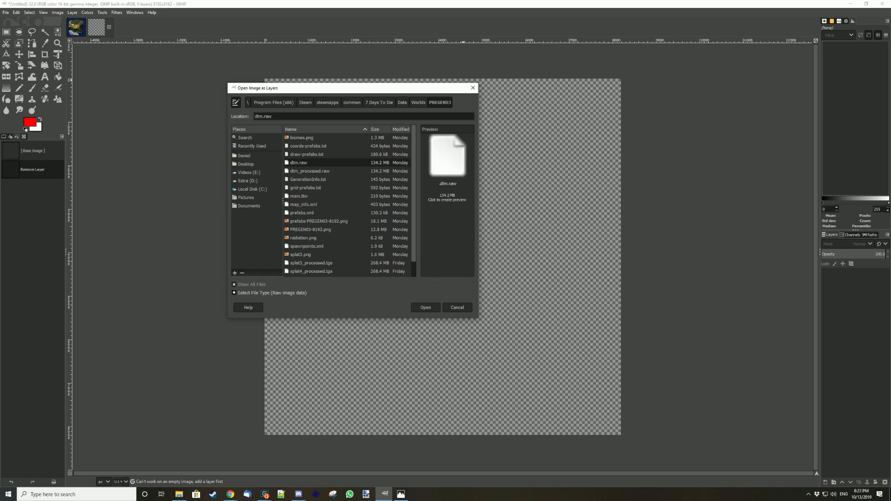
{"action": "left_click", "coordinate": [426, 307]}
- Choose Gray unsigned 16 bit Little Endian as the image type for the raw data import
{"action": "left_click_drag", "start_coordinate": [74, 41], "coordinate": [432, 57]}
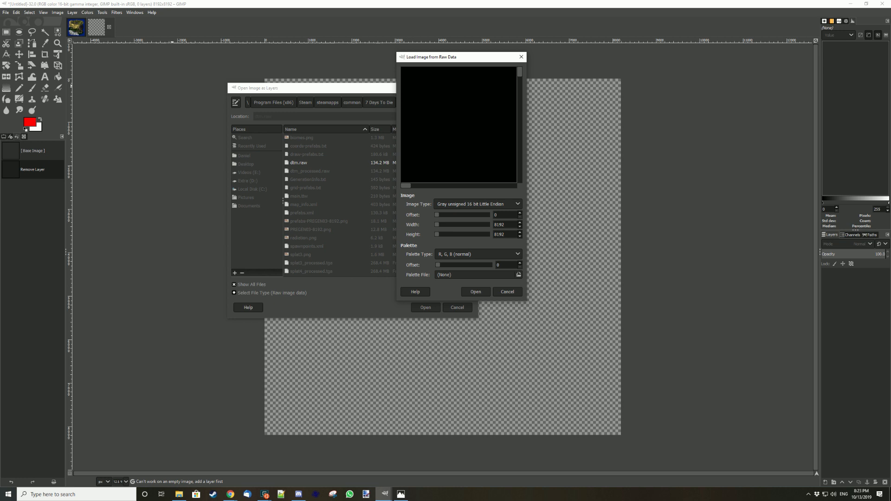
{"action": "left_click", "coordinate": [477, 204]}
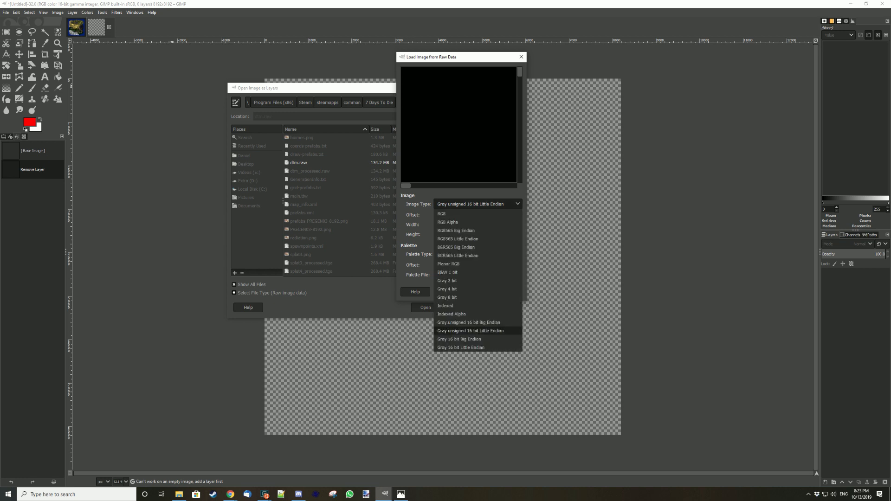
{"action": "left_click", "coordinate": [469, 331]}
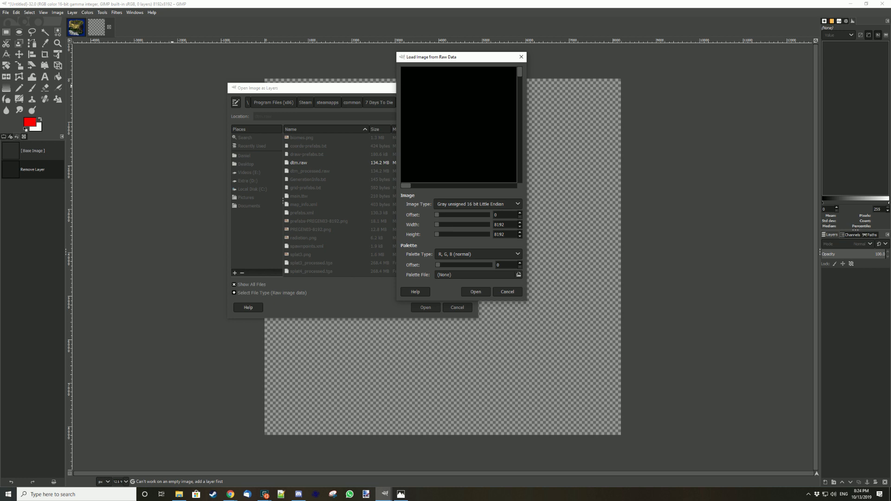
- Load dtm.raw as a layer with the current raw import settings and flip the layer vertically
{"action": "left_click", "coordinate": [476, 291]}
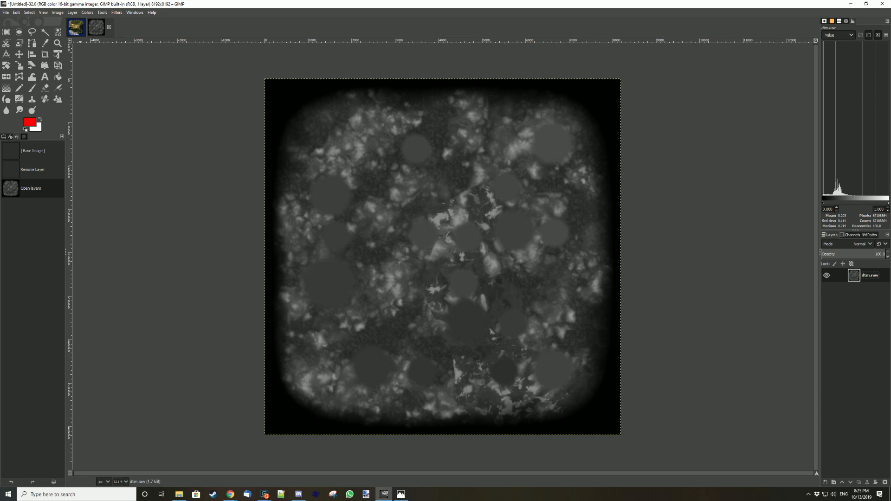
{"action": "right_click", "coordinate": [552, 223]}
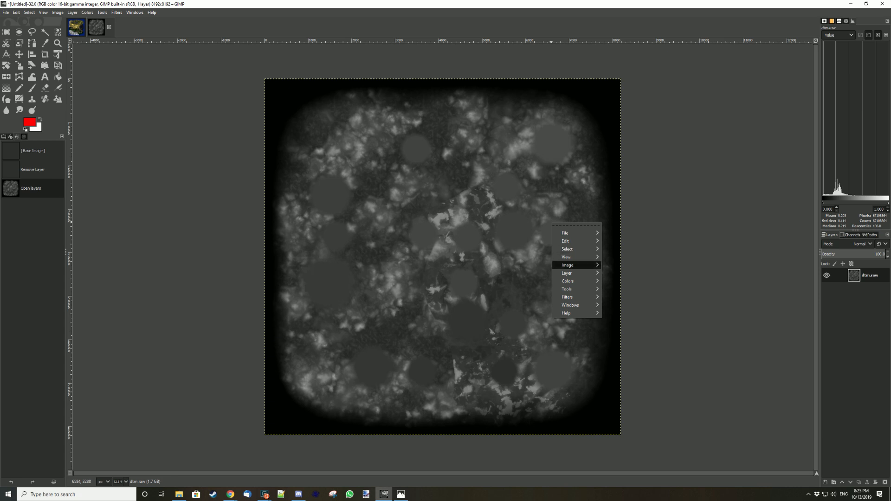
{"action": "mouse_move", "coordinate": [575, 265]}
{"action": "mouse_move", "coordinate": [643, 314]}
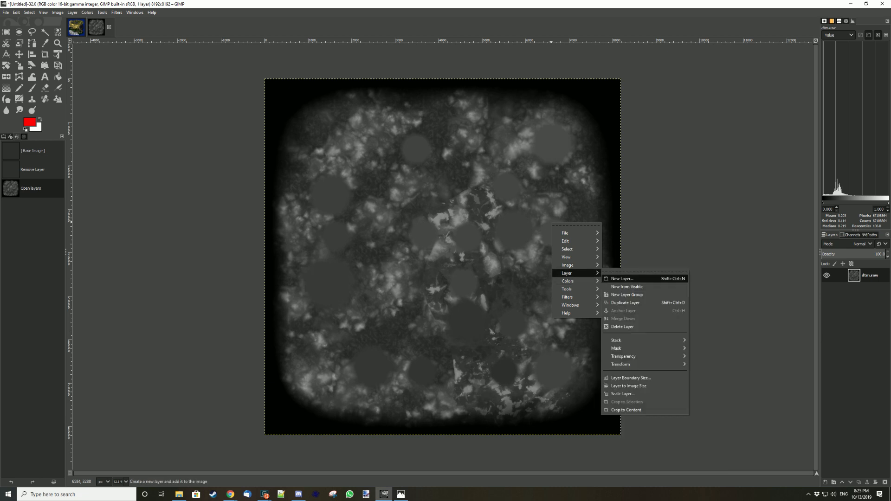
{"action": "mouse_move", "coordinate": [645, 364]}
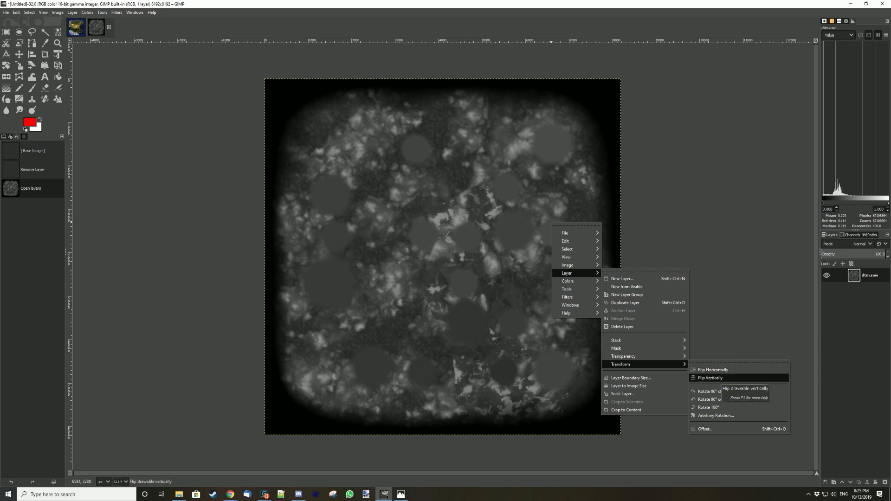
{"action": "left_click", "coordinate": [716, 379]}
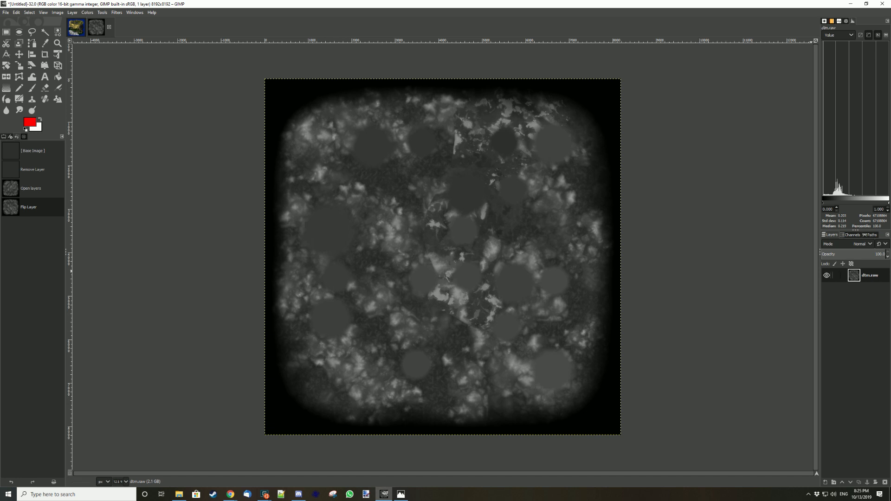
- Duplicate the dtm.raw layer and rename the copy Elevation
{"action": "right_click", "coordinate": [867, 275]}
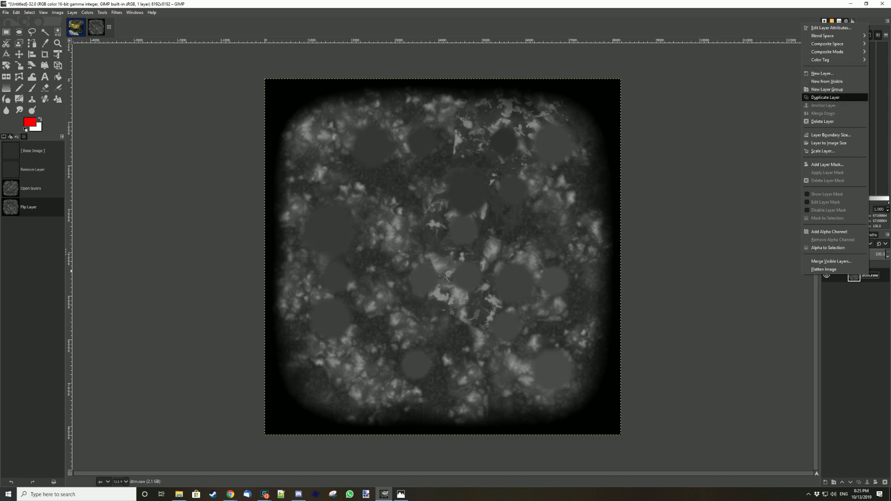
{"action": "left_click", "coordinate": [825, 97]}
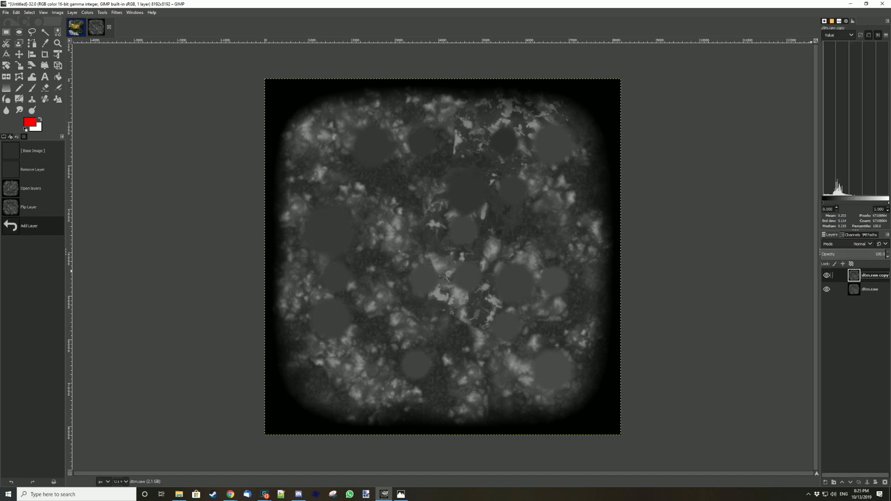
{"action": "double_click", "coordinate": [874, 276]}
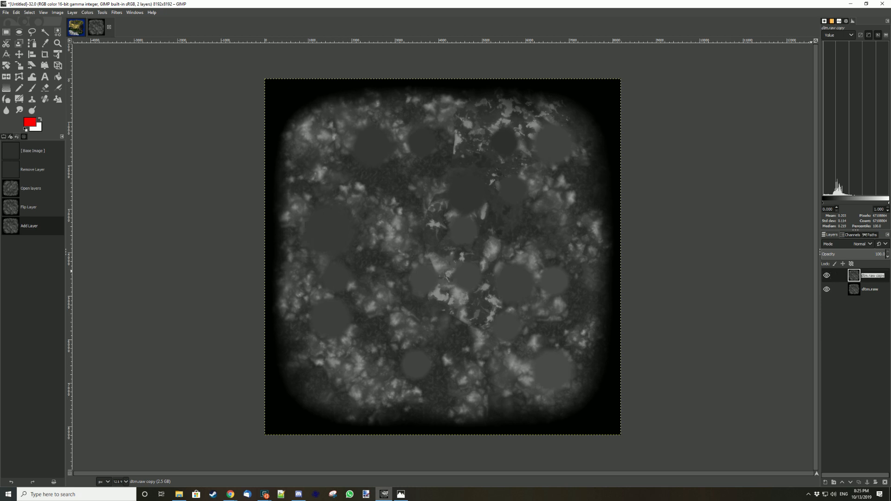
{"action": "type", "text": "Elevation"}
{"action": "key", "text": "Return"}
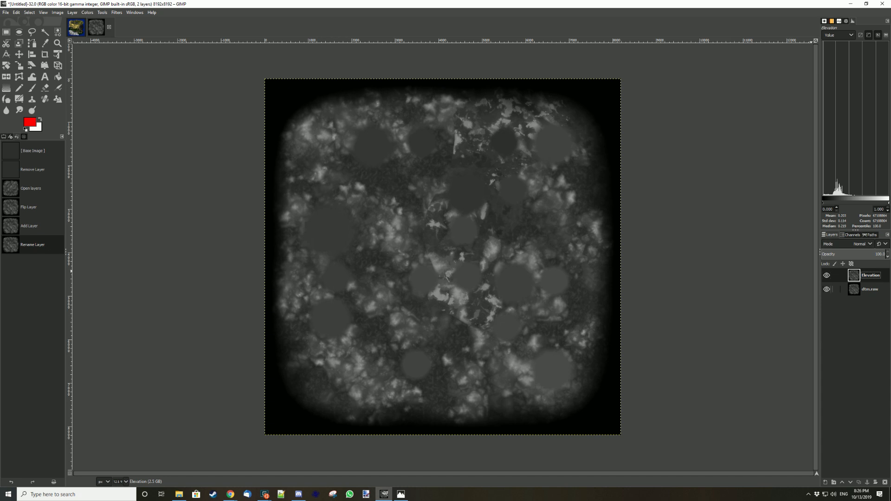
- Hide the original dtm.raw layer and keep the Elevation layer visible
{"action": "left_click", "coordinate": [826, 289]}
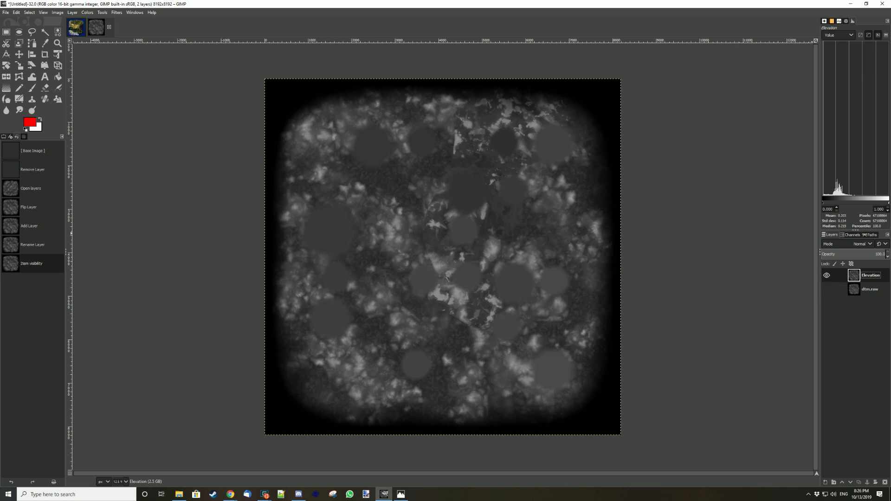
{"action": "left_click", "coordinate": [826, 289]}
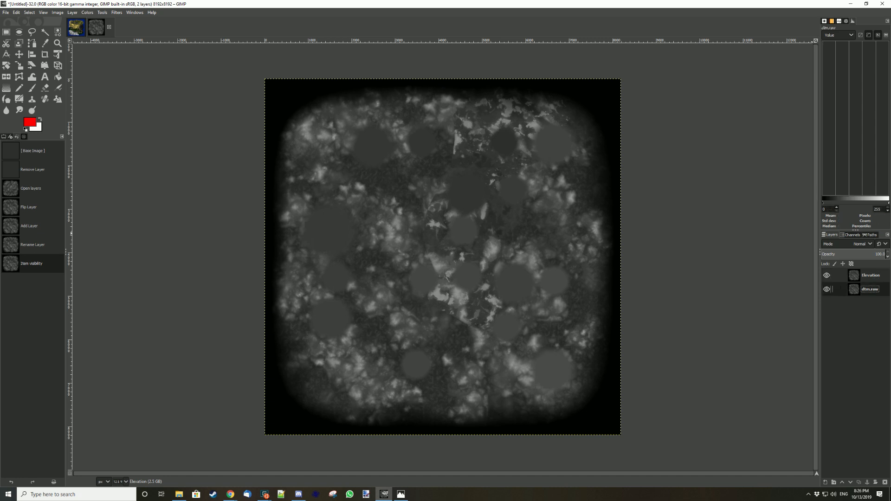
{"action": "left_click", "coordinate": [826, 289]}
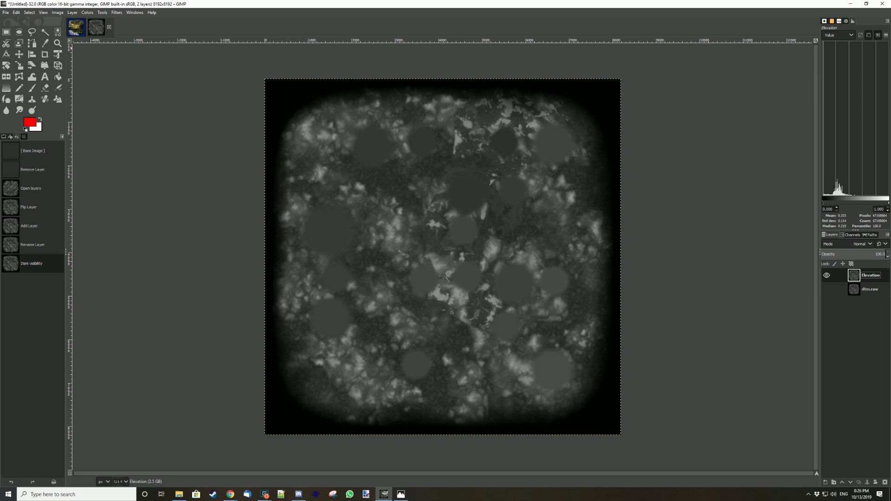
- Show the histogram of the Elevation layer
{"action": "left_click", "coordinate": [102, 12]}
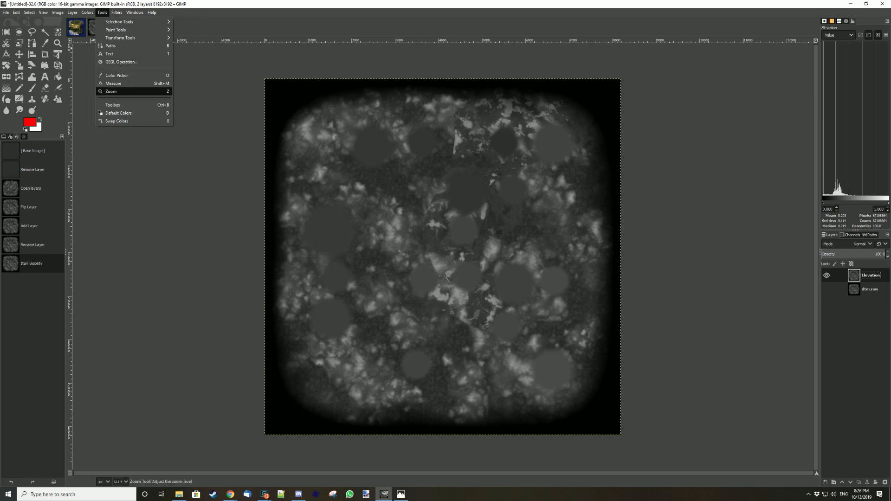
{"action": "mouse_move", "coordinate": [116, 13]}
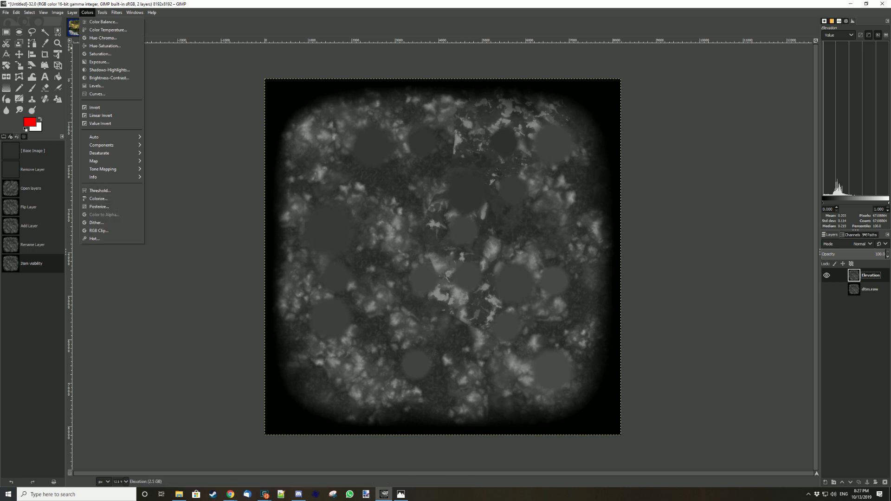
{"action": "mouse_move", "coordinate": [107, 177]}
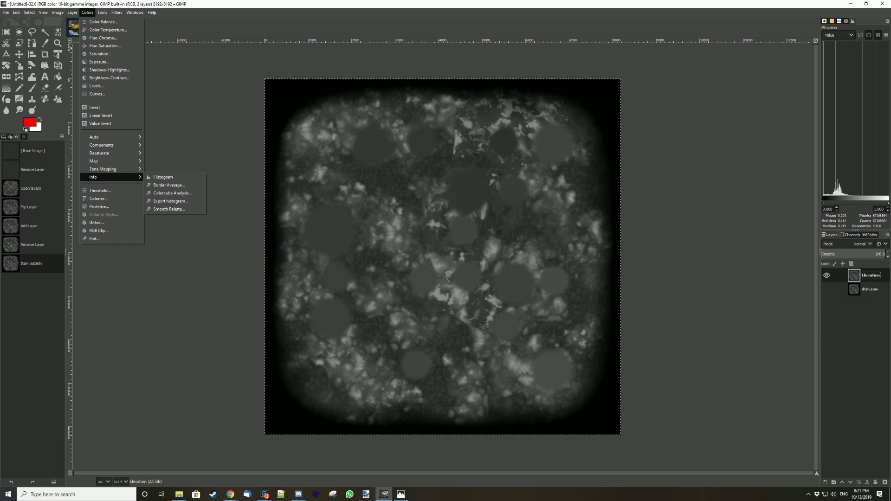
{"action": "left_click", "coordinate": [163, 176]}
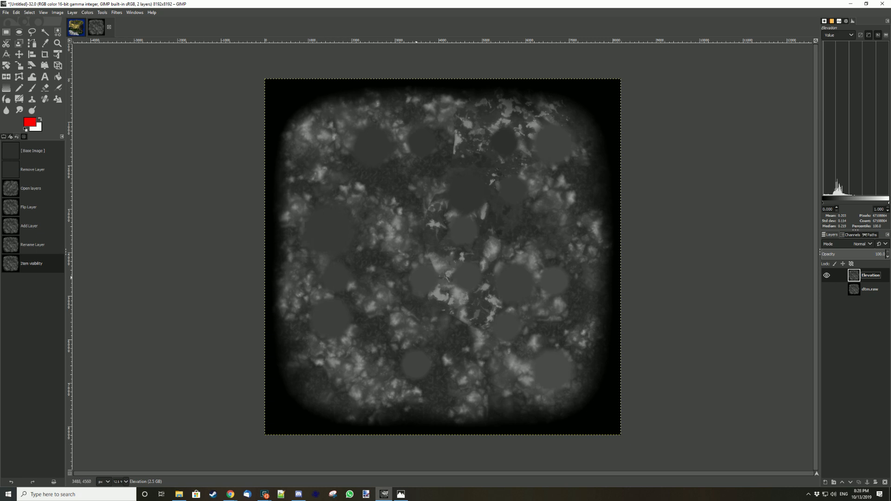
{"action": "right_click", "coordinate": [416, 277]}
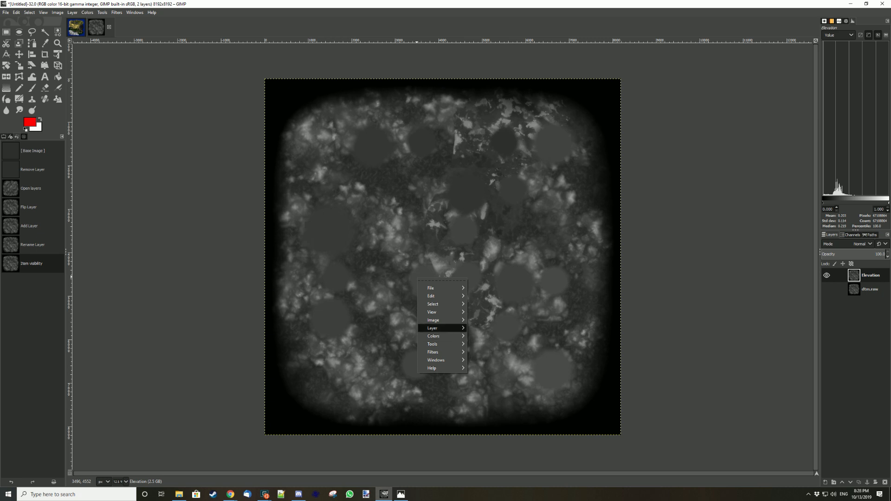
{"action": "mouse_move", "coordinate": [433, 336]}
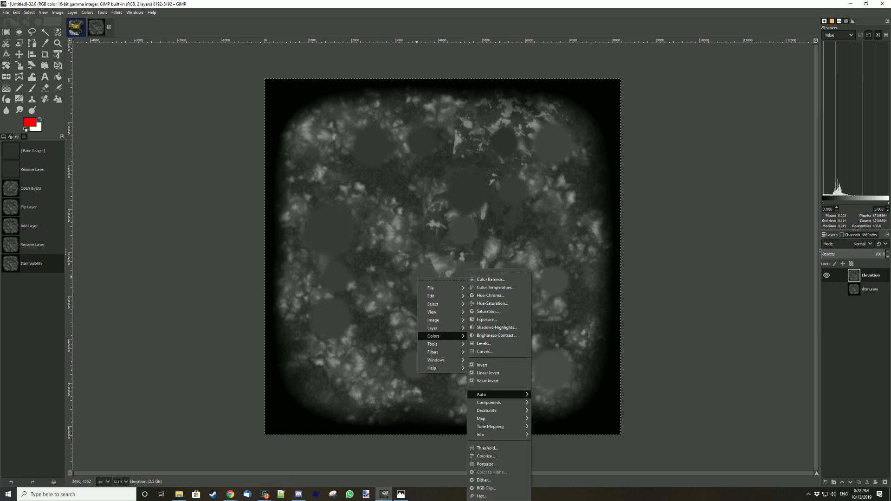
{"action": "mouse_move", "coordinate": [482, 394]}
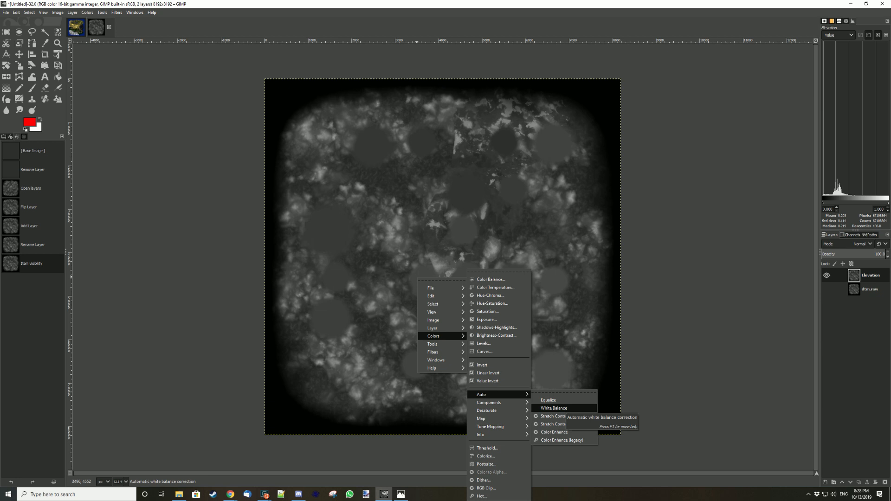
{"action": "left_click", "coordinate": [744, 277]}
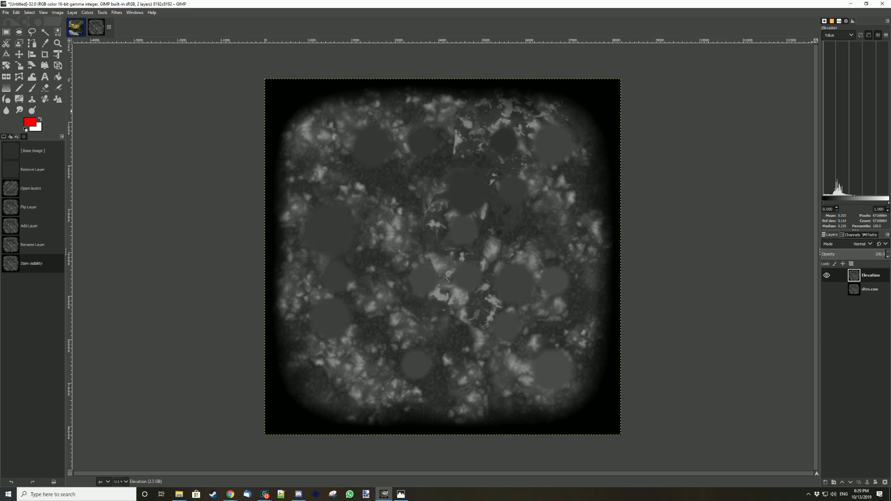
- Examine how the Elevation layer's tones are distributed across the dark and bright ranges of the histogram
{"action": "left_click_drag", "start_coordinate": [834, 139], "coordinate": [887, 139]}
{"action": "left_click", "coordinate": [876, 139]}
{"action": "left_click", "coordinate": [888, 140]}
{"action": "left_click_drag", "start_coordinate": [832, 139], "coordinate": [845, 139]}
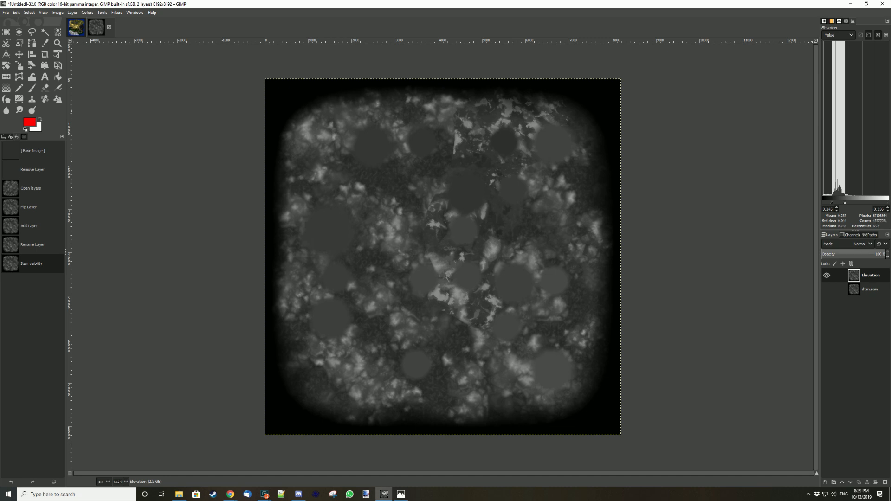
{"action": "left_click", "coordinate": [883, 139]}
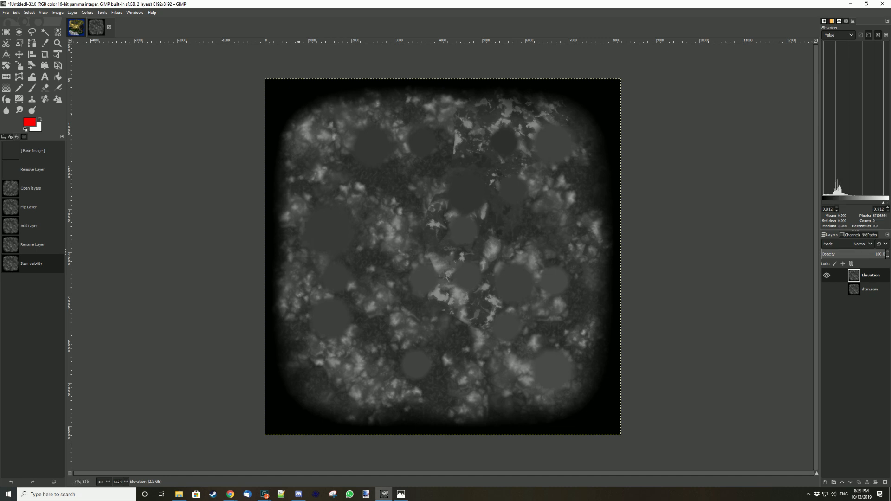
- Apply the automatic Equalize color adjustment to the Elevation layer
{"action": "left_click", "coordinate": [88, 13]}
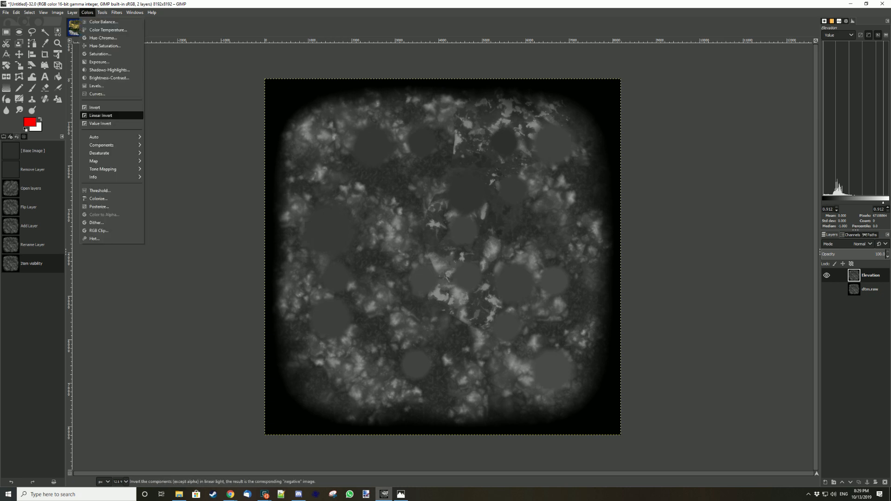
{"action": "mouse_move", "coordinate": [94, 138]}
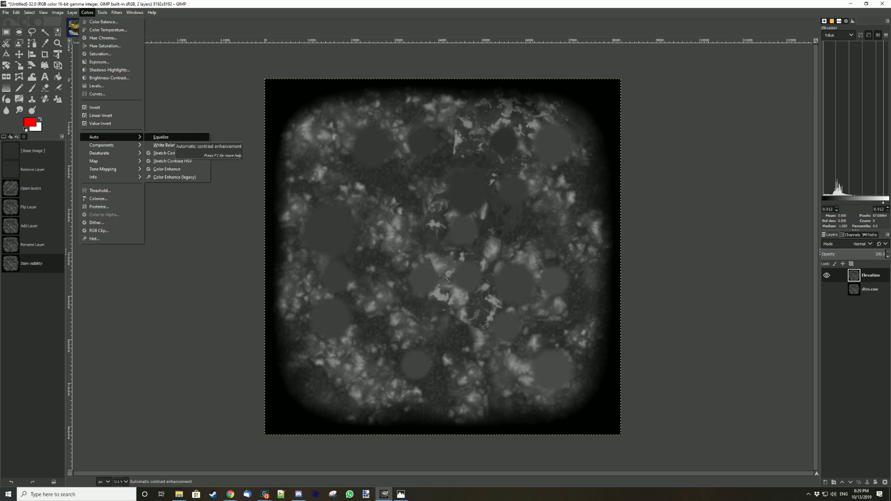
{"action": "left_click", "coordinate": [165, 137]}
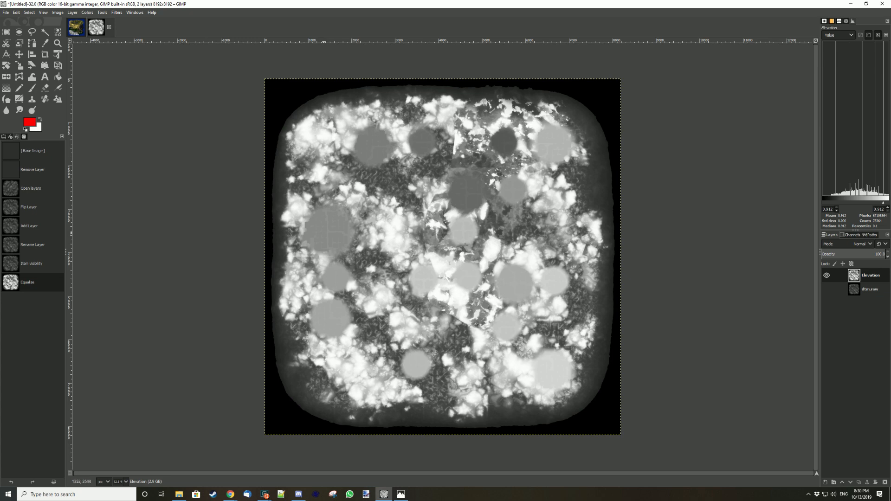
- Inspect the equalized Elevation layer's terrain up close and check the bright and middle ranges of its histogram
{"action": "scroll", "coordinate": [324, 233], "scroll_direction": "up", "scroll_amount": 6}
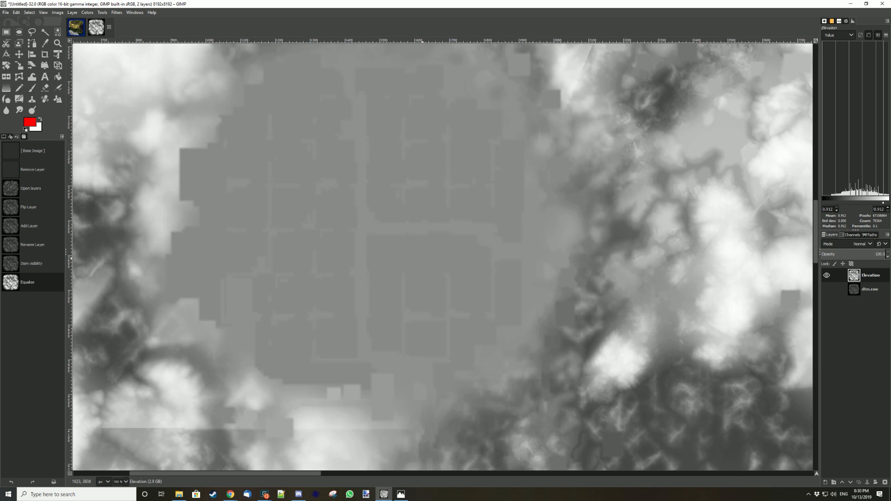
{"action": "scroll", "coordinate": [429, 256], "scroll_direction": "down", "scroll_amount": 4}
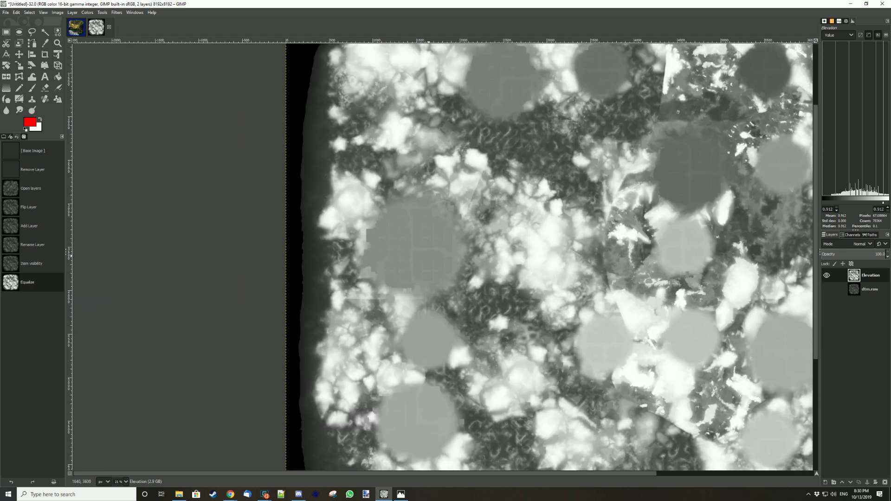
{"action": "scroll", "coordinate": [429, 254], "scroll_direction": "down", "scroll_amount": 2}
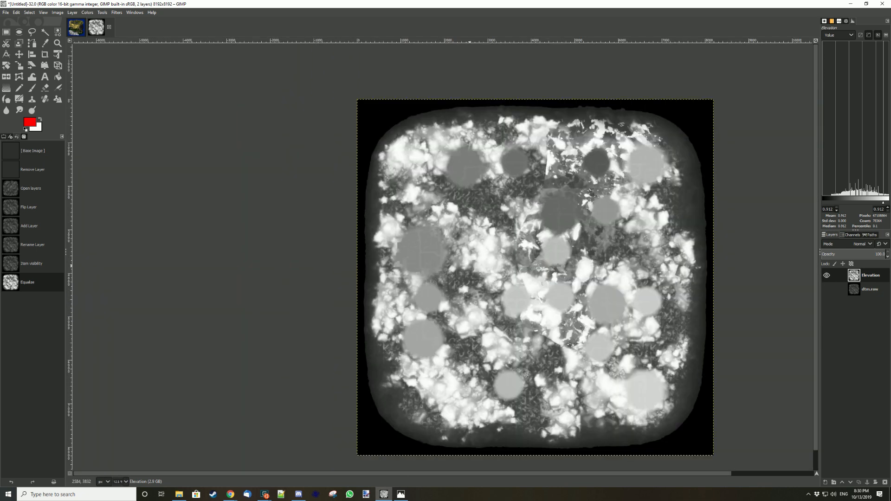
{"action": "key", "text": "shift+j"}
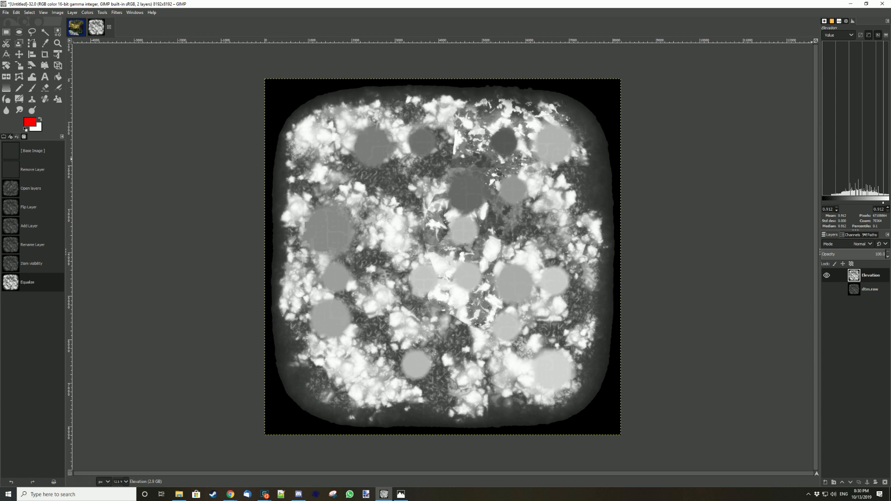
{"action": "left_click_drag", "start_coordinate": [876, 120], "coordinate": [890, 121]}
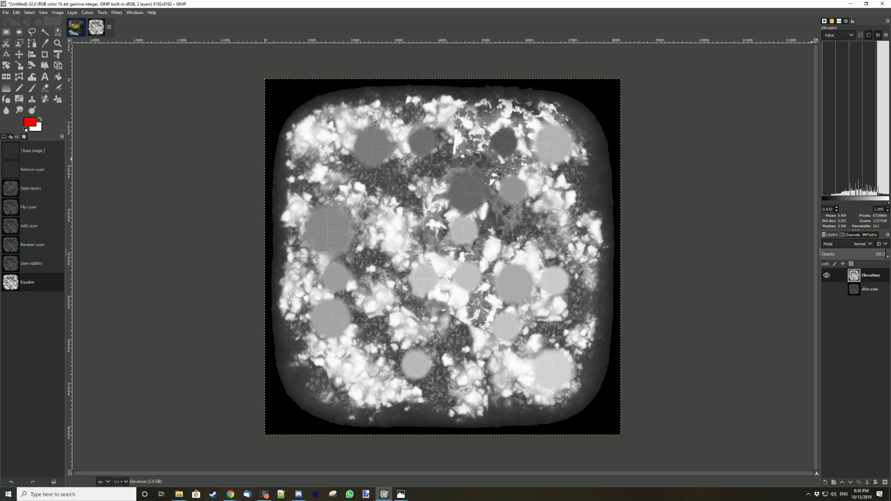
{"action": "left_click", "coordinate": [854, 121]}
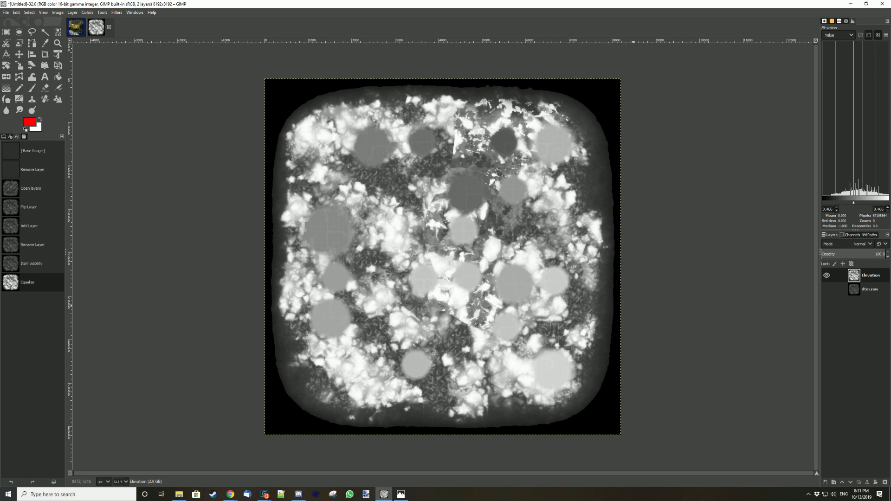
- Undo the equalization and apply automatic White Balance to the Elevation layer instead
{"action": "key", "text": "ctrl+z"}
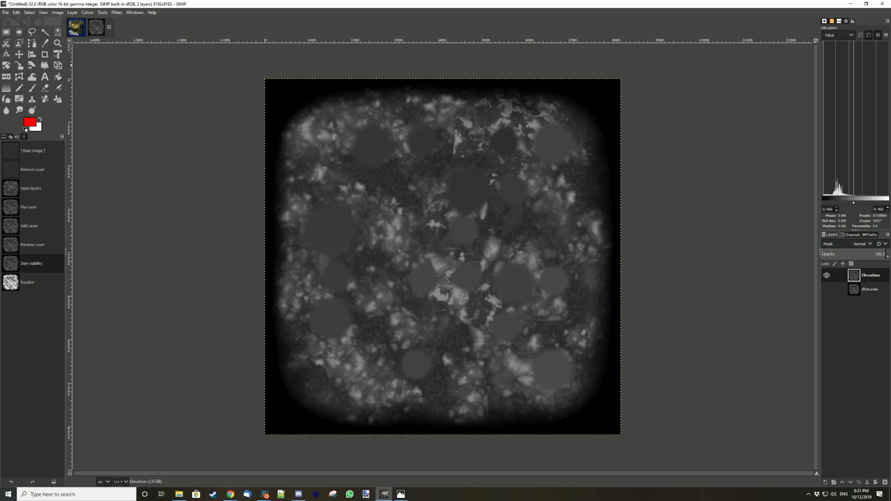
{"action": "left_click", "coordinate": [87, 13]}
{"action": "mouse_move", "coordinate": [101, 137]}
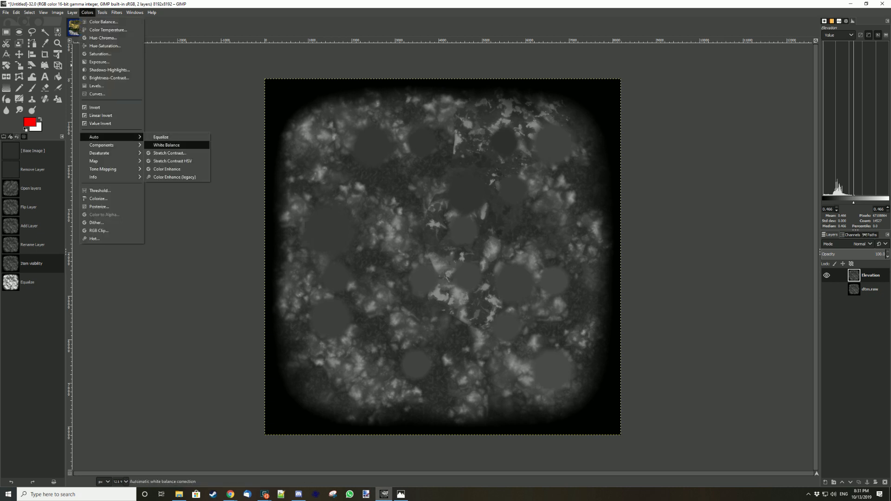
{"action": "left_click", "coordinate": [166, 144]}
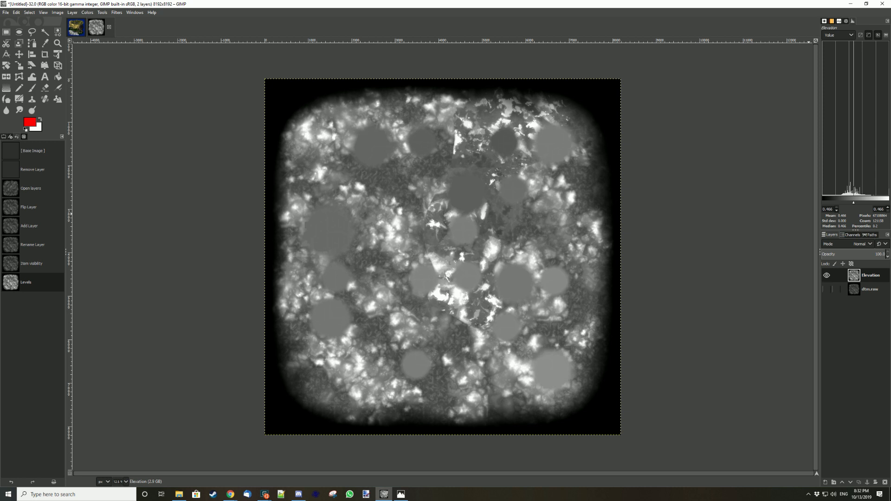
- Add biomes.png from the PREGEN03 world folder as a new layer directly above the Elevation layer
{"action": "left_click", "coordinate": [870, 289]}
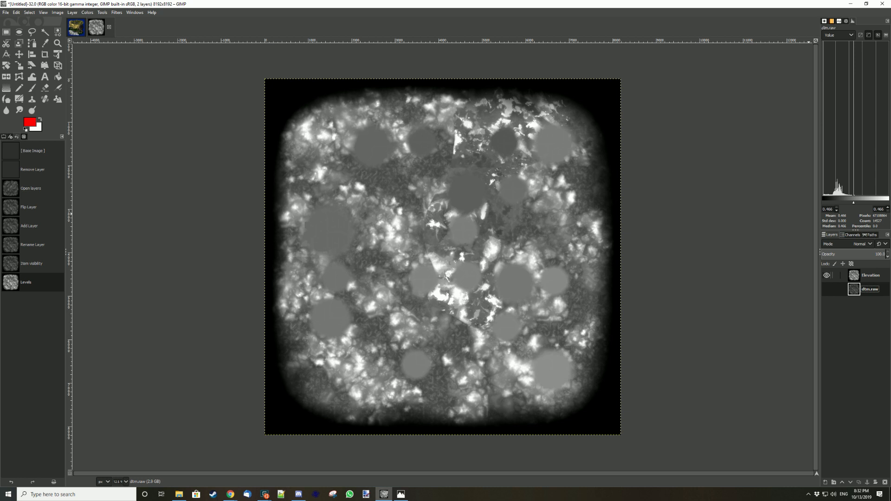
{"action": "left_click", "coordinate": [869, 276]}
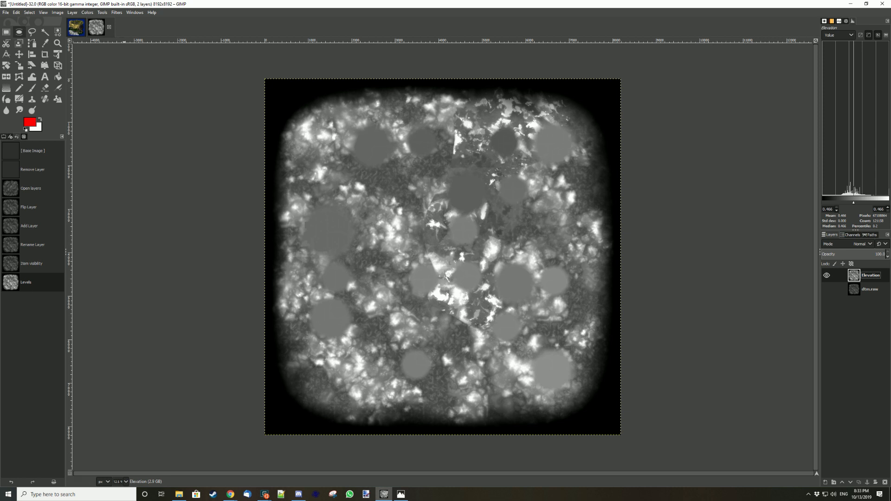
{"action": "left_click", "coordinate": [5, 12]}
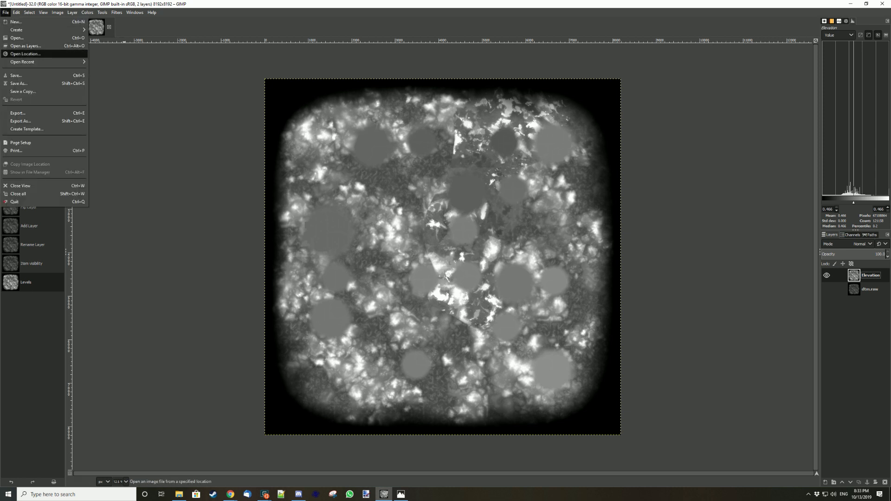
{"action": "left_click", "coordinate": [28, 45]}
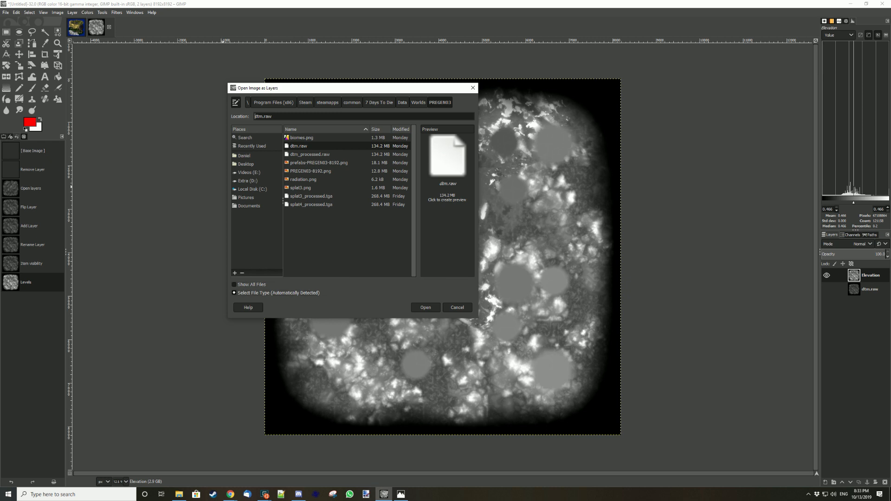
{"action": "left_click", "coordinate": [302, 137]}
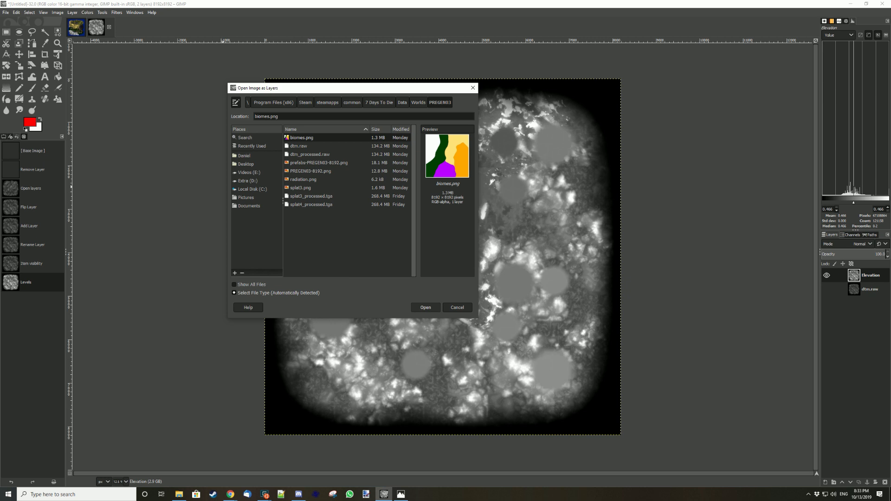
{"action": "left_click", "coordinate": [425, 307]}
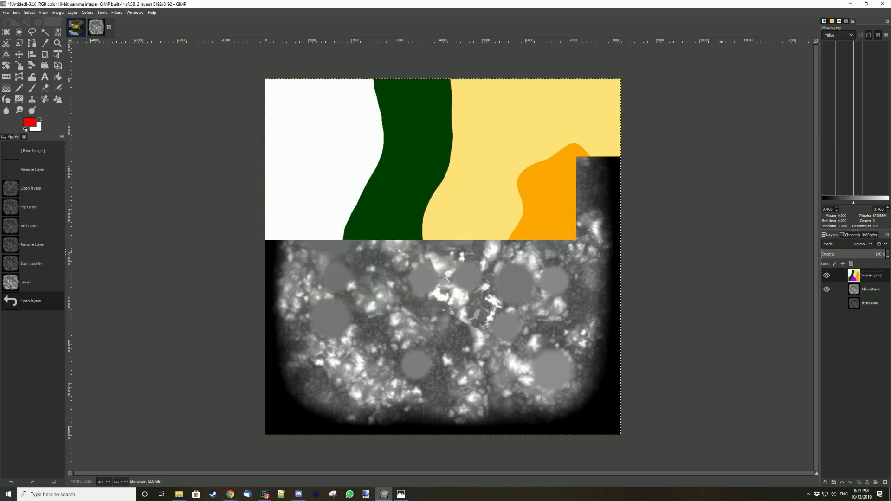
- Duplicate the biomes.png layer, name the copy Biomes, and hide the original biomes.png layer
{"action": "right_click", "coordinate": [832, 275]}
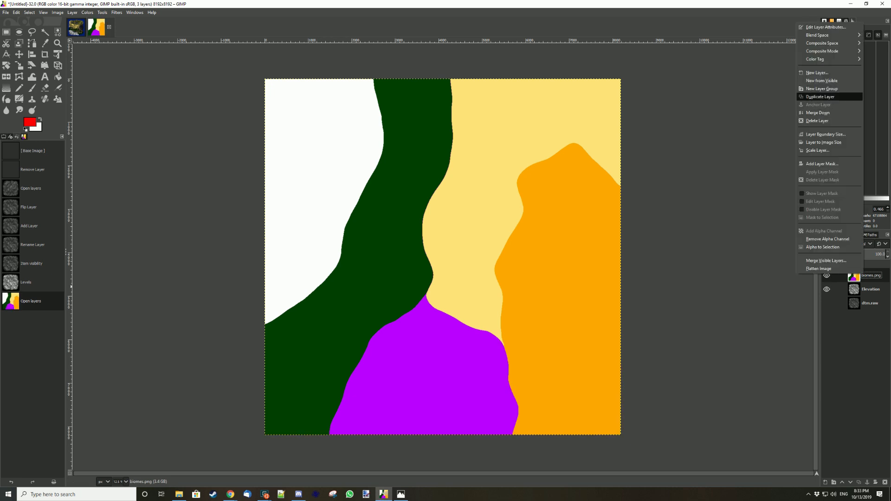
{"action": "left_click", "coordinate": [820, 97]}
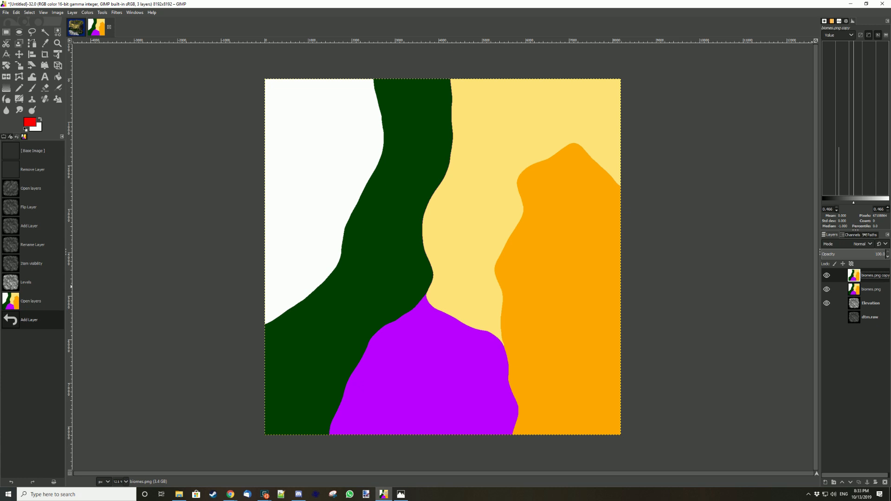
{"action": "double_click", "coordinate": [875, 275]}
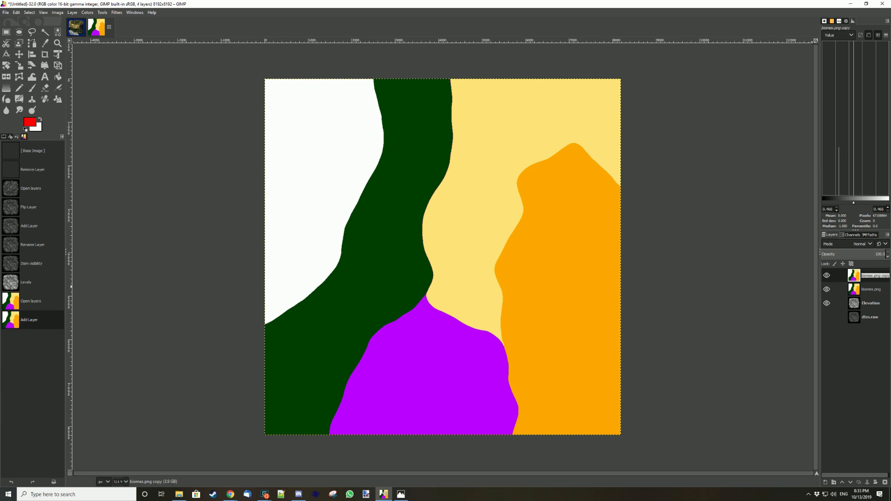
{"action": "type", "text": "Biomes"}
{"action": "key", "text": "Return"}
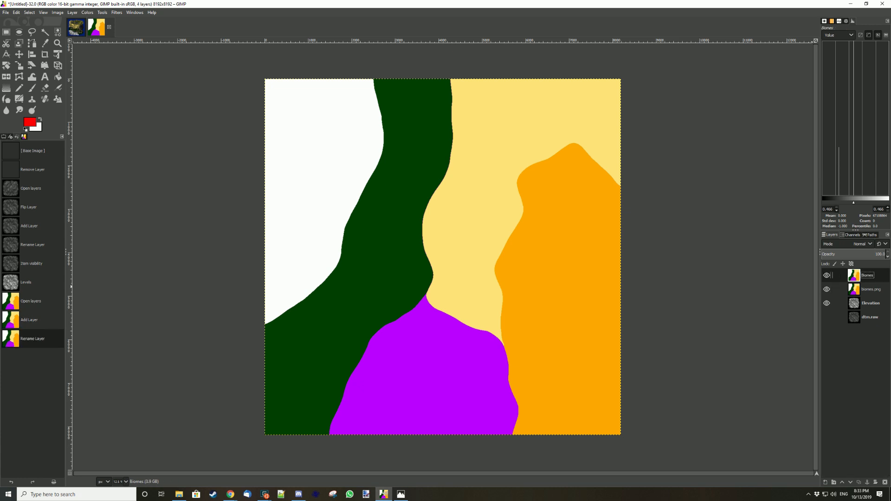
{"action": "left_click", "coordinate": [826, 289]}
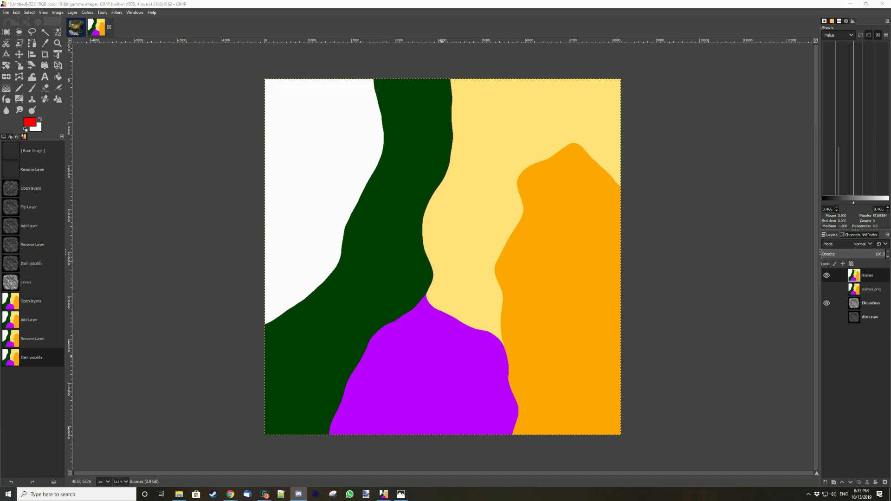
- Set up a Color Exchange on the Biomes layer that replaces the orange region's color with 949442
{"action": "right_click", "coordinate": [442, 356]}
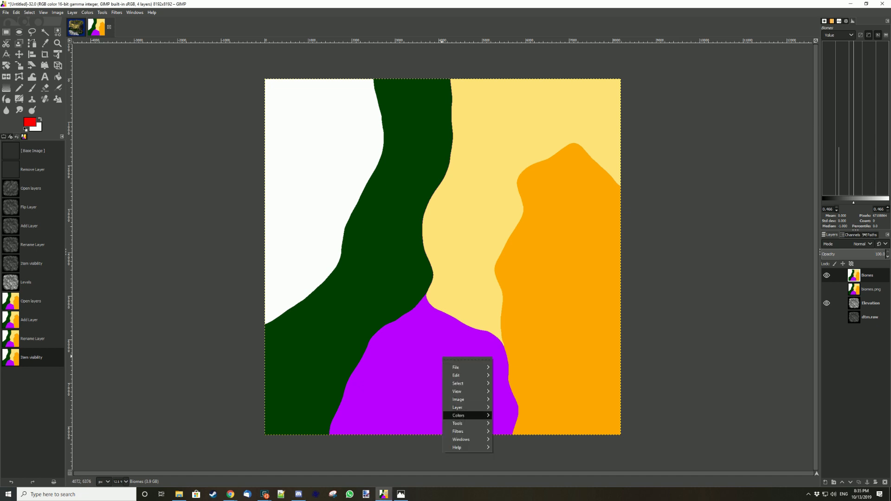
{"action": "mouse_move", "coordinate": [464, 415]}
{"action": "mouse_move", "coordinate": [520, 418]}
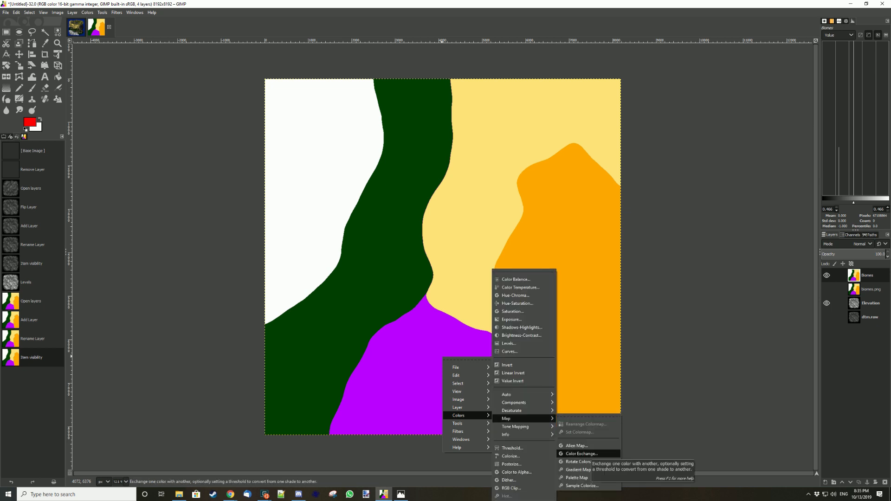
{"action": "left_click", "coordinate": [581, 454]}
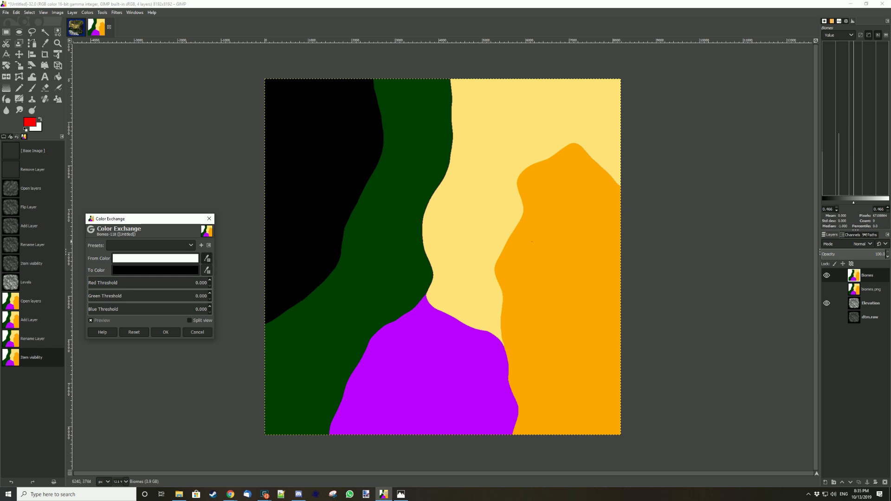
{"action": "left_click", "coordinate": [566, 232]}
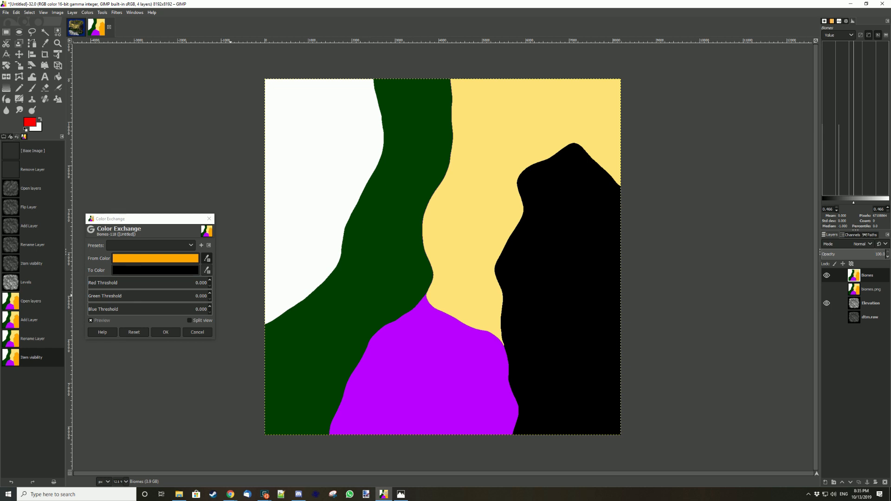
{"action": "left_click", "coordinate": [155, 270]}
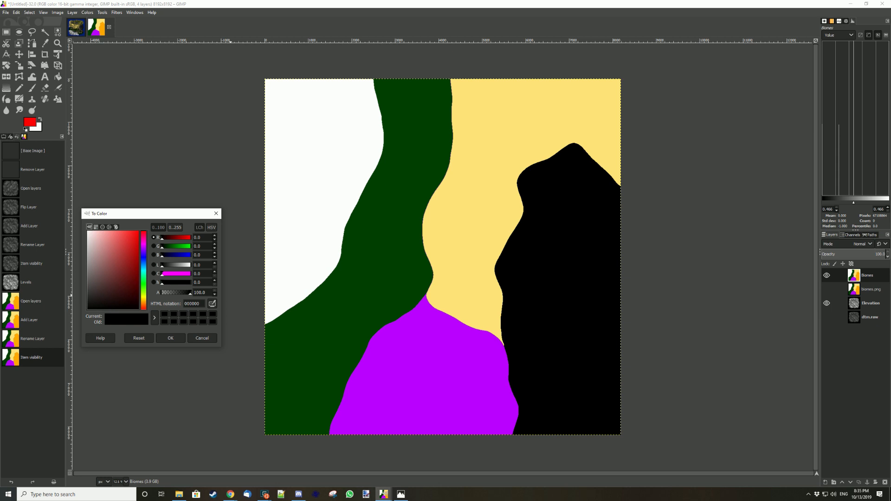
{"action": "left_click", "coordinate": [192, 304]}
{"action": "type", "text": "949442"}
{"action": "key", "text": "Return"}
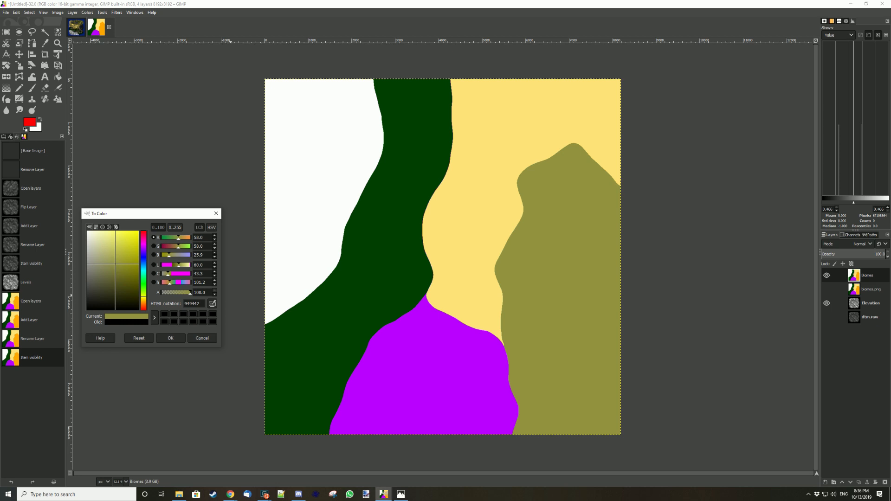
{"action": "left_click", "coordinate": [170, 338]}
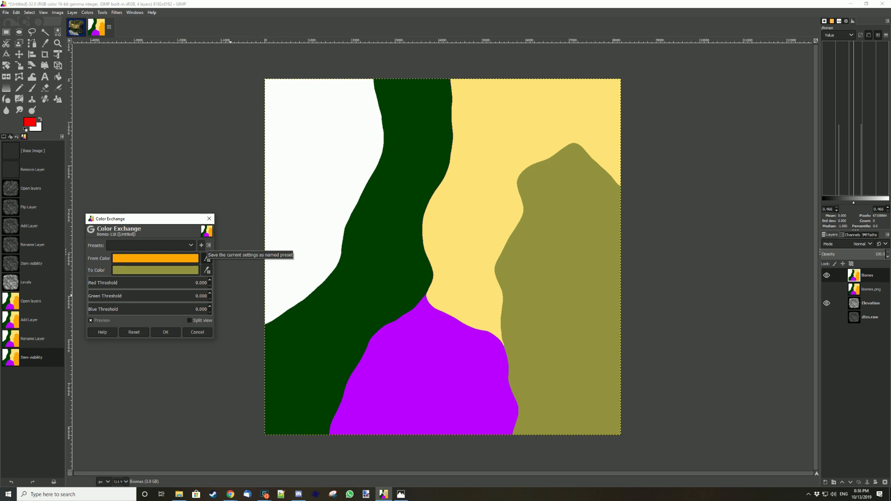
- Look over the preset-saving option and the list of saved Color Exchange presets, and apply the orange replacement
{"action": "left_click", "coordinate": [201, 245]}
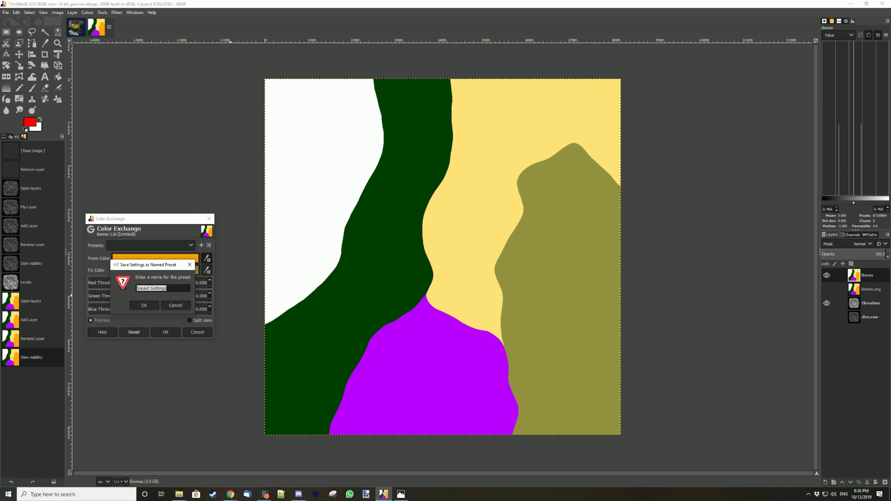
{"action": "left_click", "coordinate": [175, 305]}
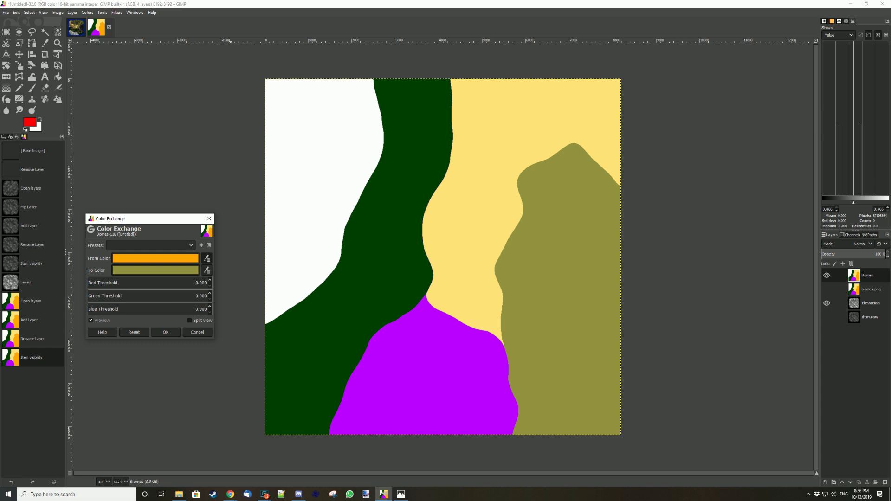
{"action": "left_click", "coordinate": [151, 245]}
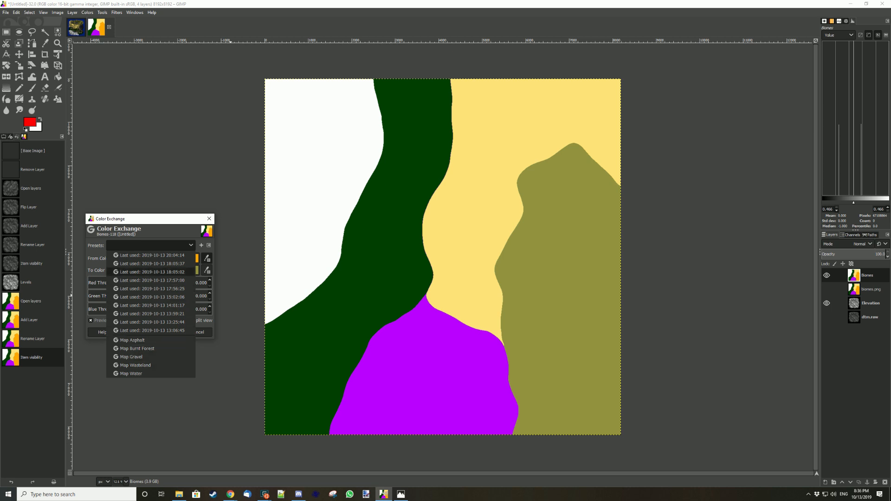
{"action": "left_click", "coordinate": [152, 255]}
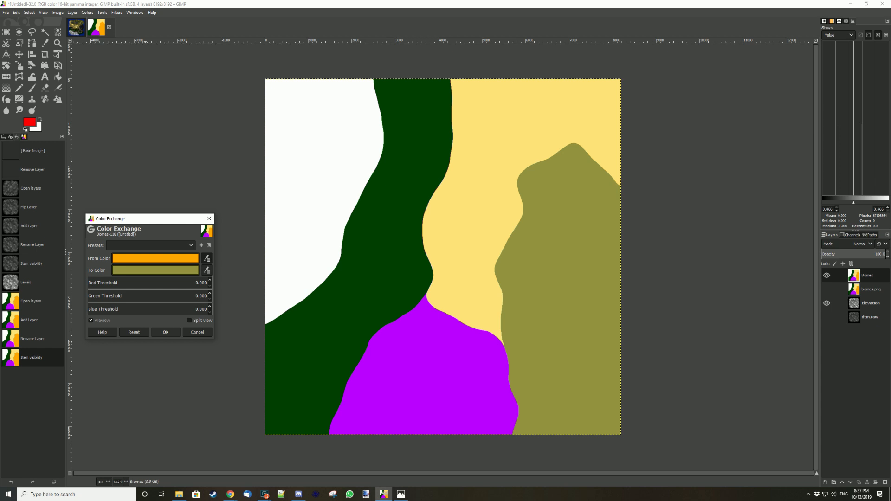
{"action": "left_click", "coordinate": [165, 332]}
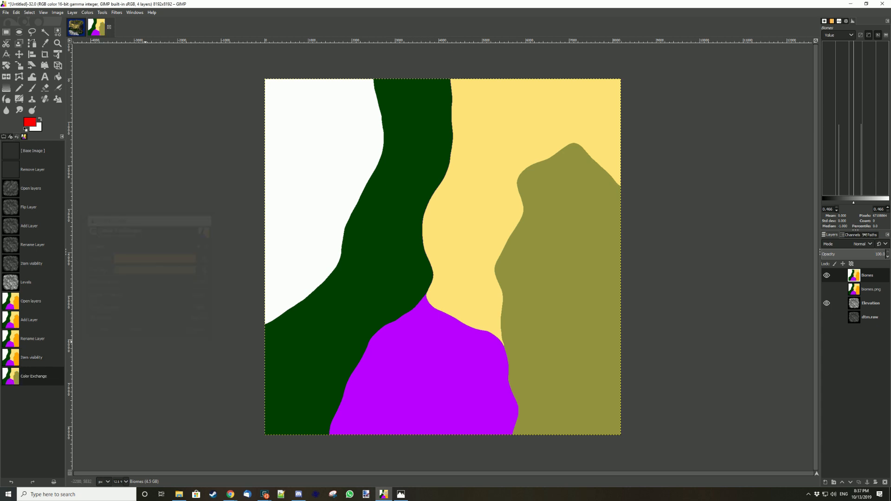
- Replace the purple region's color on the Biomes layer with 393931 using Color Exchange
{"action": "right_click", "coordinate": [436, 374]}
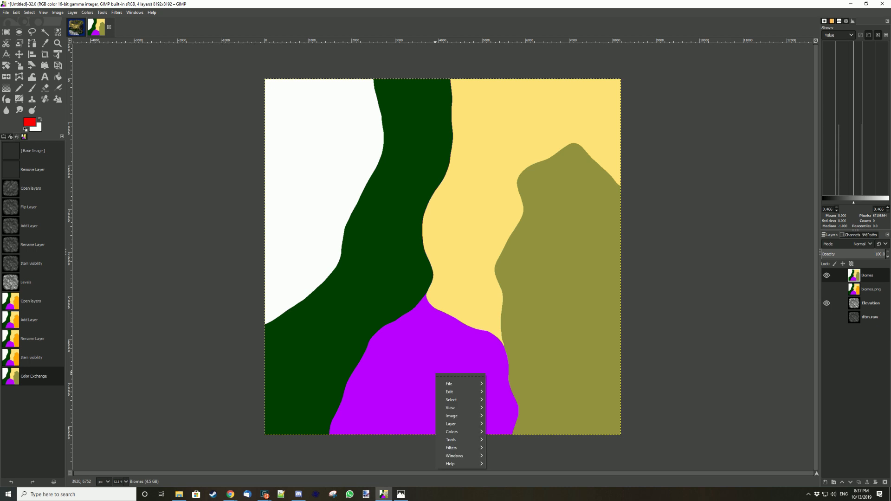
{"action": "mouse_move", "coordinate": [459, 432]}
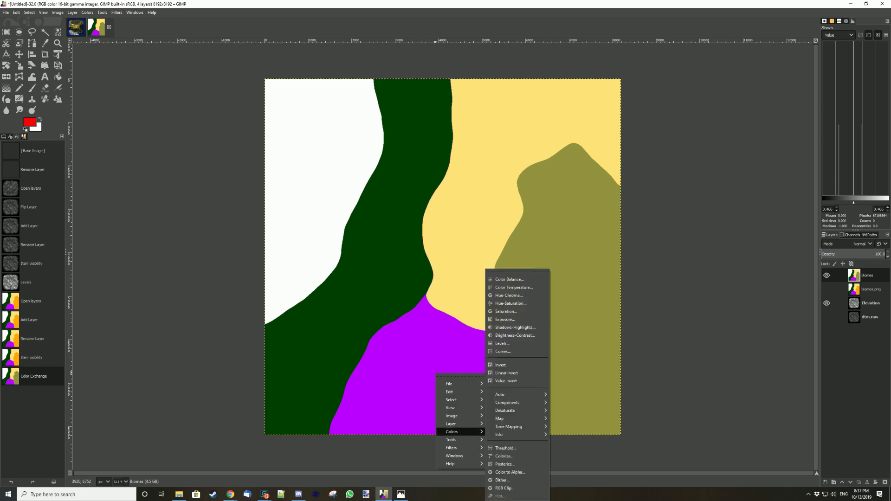
{"action": "mouse_move", "coordinate": [510, 426]}
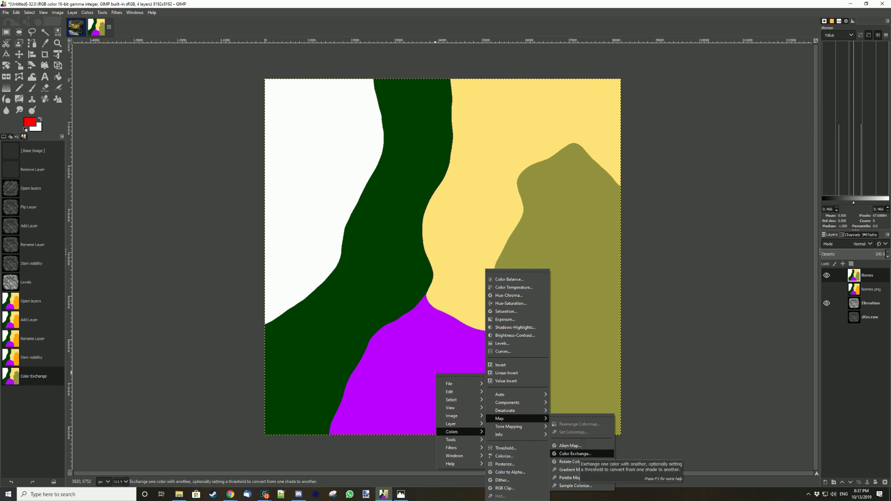
{"action": "left_click", "coordinate": [575, 454]}
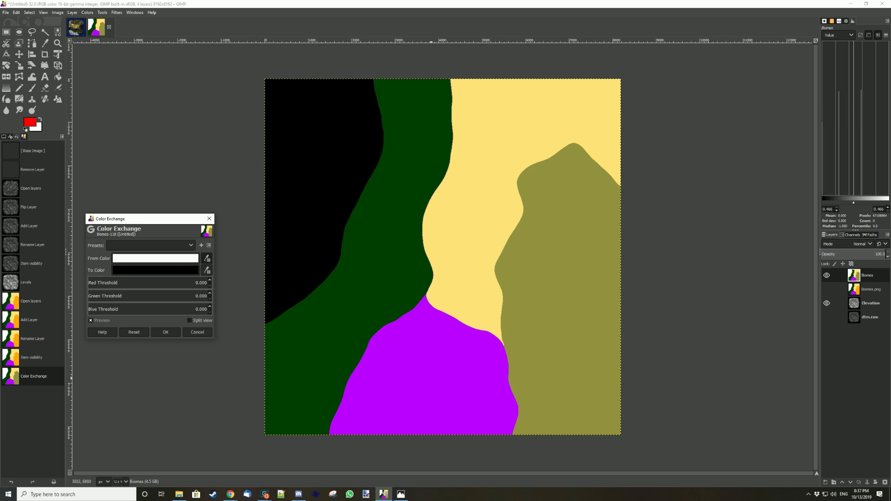
{"action": "left_click", "coordinate": [432, 376]}
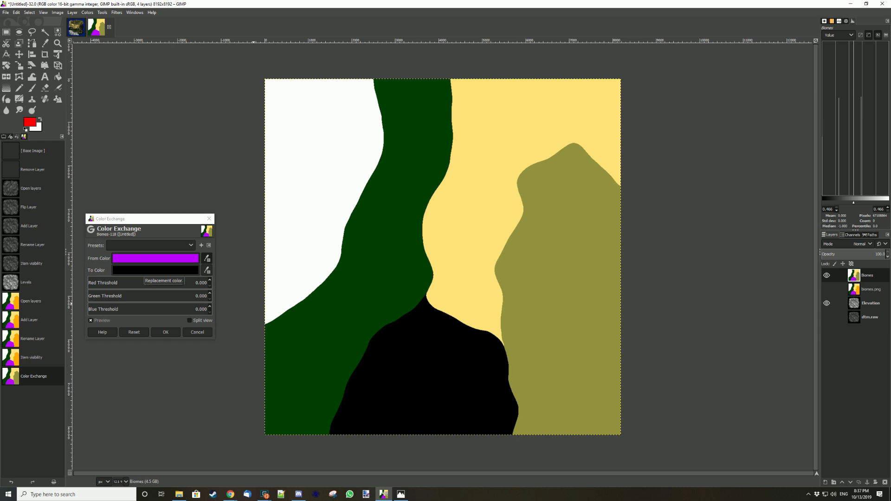
{"action": "left_click", "coordinate": [155, 270]}
{"action": "double_click", "coordinate": [182, 303]}
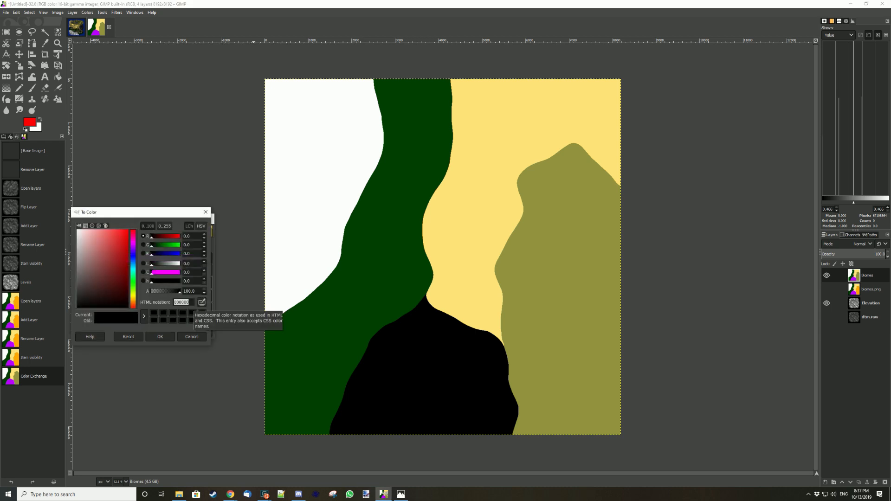
{"action": "type", "text": "393931"}
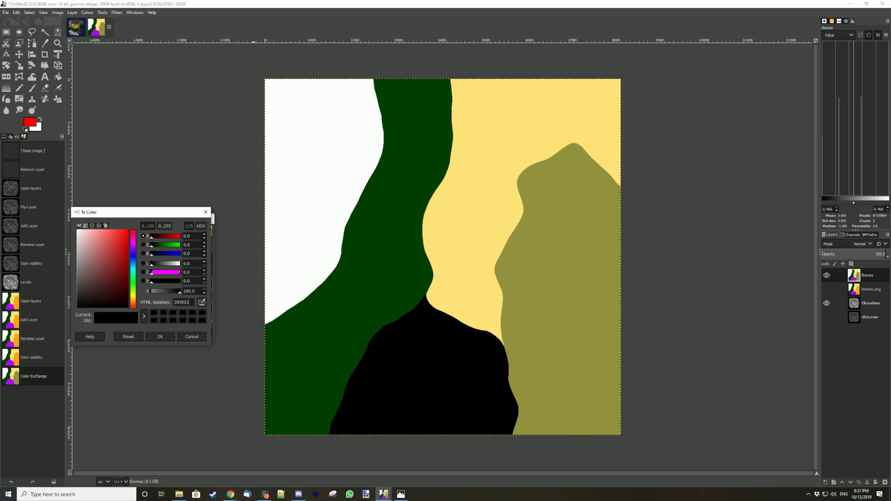
{"action": "key", "text": "Return"}
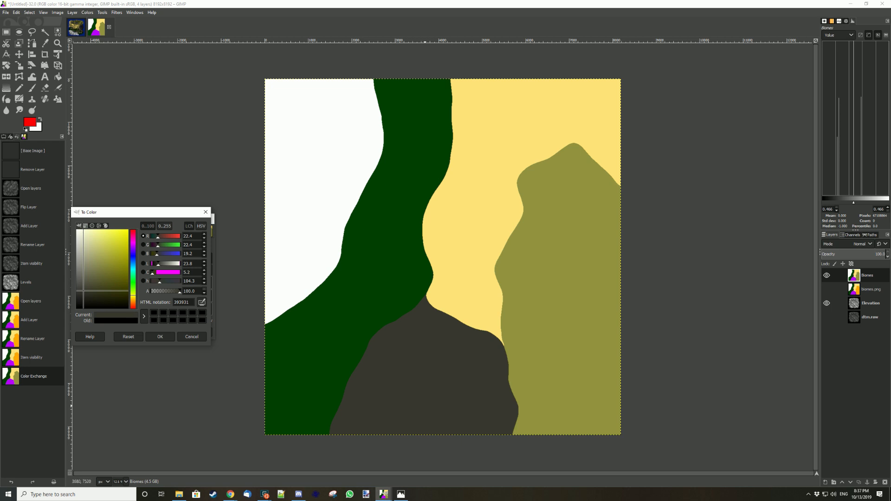
{"action": "left_click", "coordinate": [160, 337]}
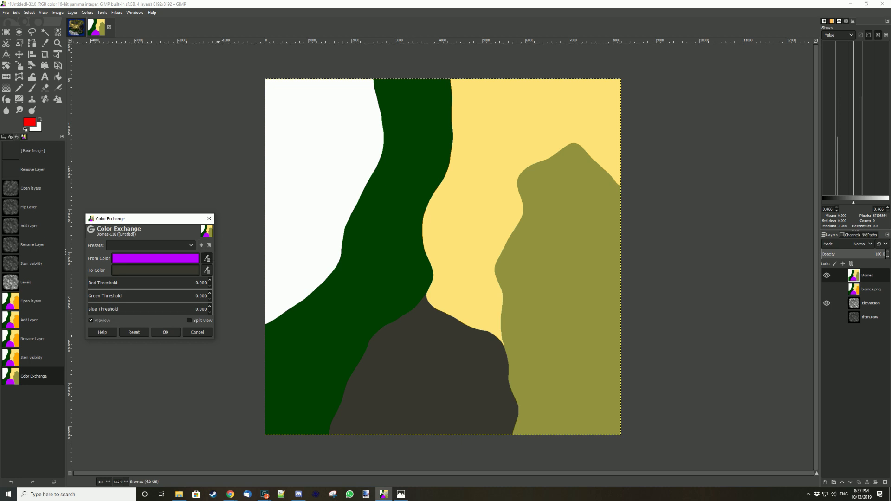
{"action": "left_click", "coordinate": [165, 332]}
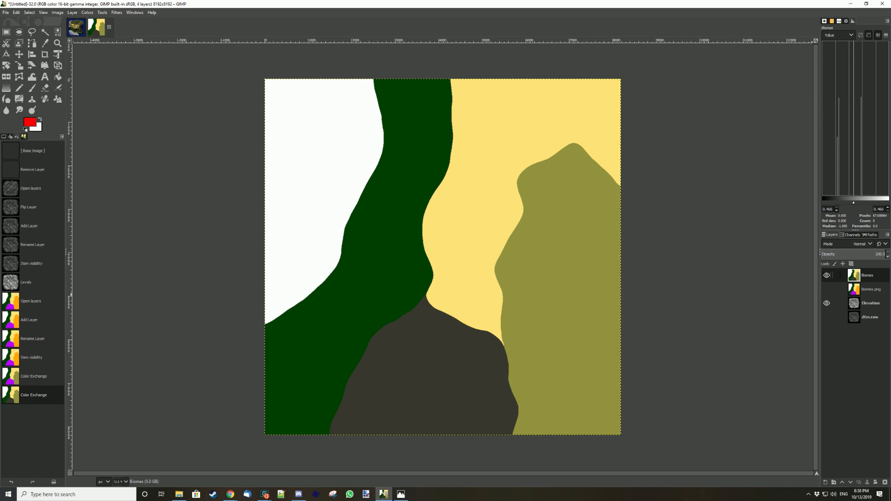
- Hide the Biomes layer briefly to view the Elevation terrain beneath it, and show it again
{"action": "left_click", "coordinate": [826, 275]}
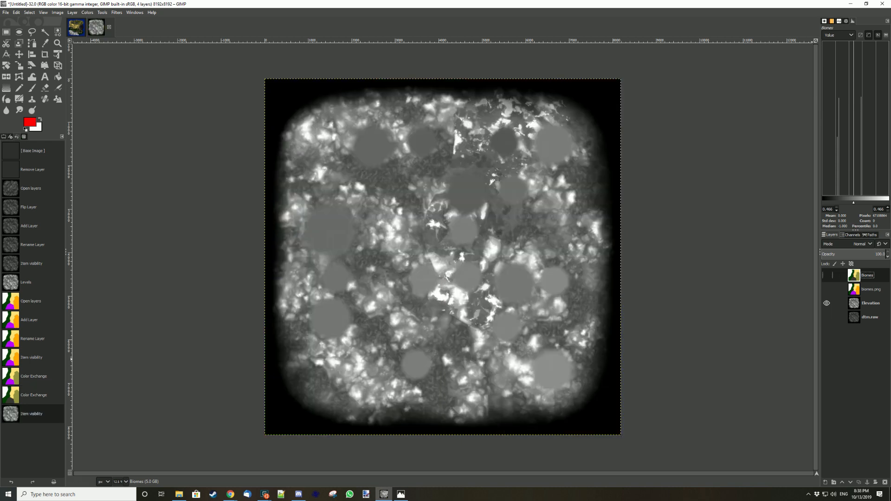
{"action": "left_click", "coordinate": [827, 275]}
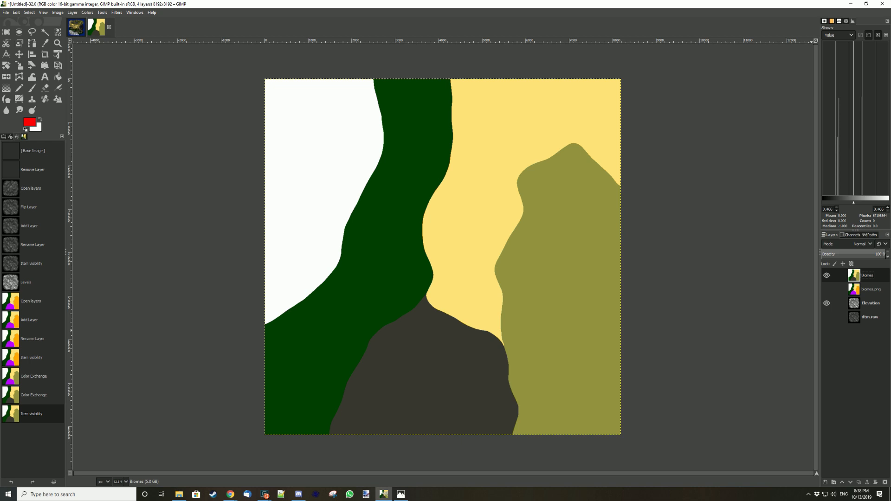
- Try a reduced opacity on the Biomes layer to see the Elevation layer through it, and restore the opacity to 100
{"action": "left_click_drag", "start_coordinate": [870, 253], "coordinate": [855, 254]}
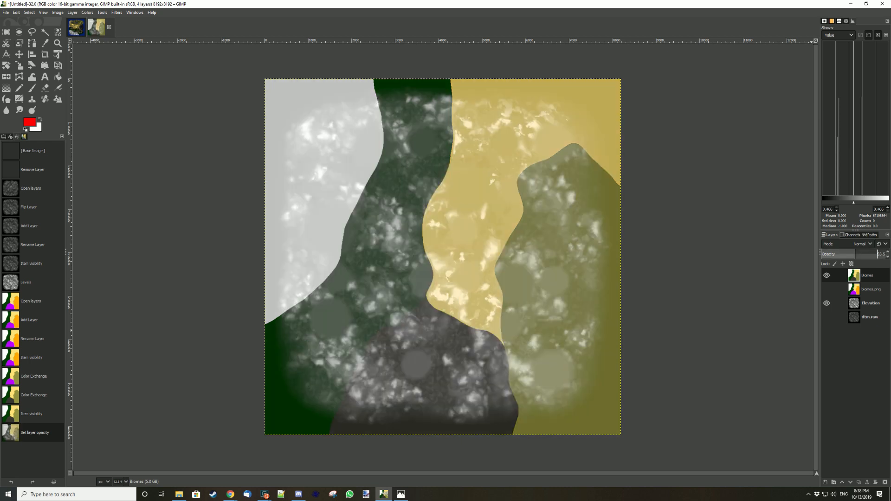
{"action": "double_click", "coordinate": [881, 254]}
{"action": "type", "text": "55.4"}
{"action": "key", "text": "Up"}
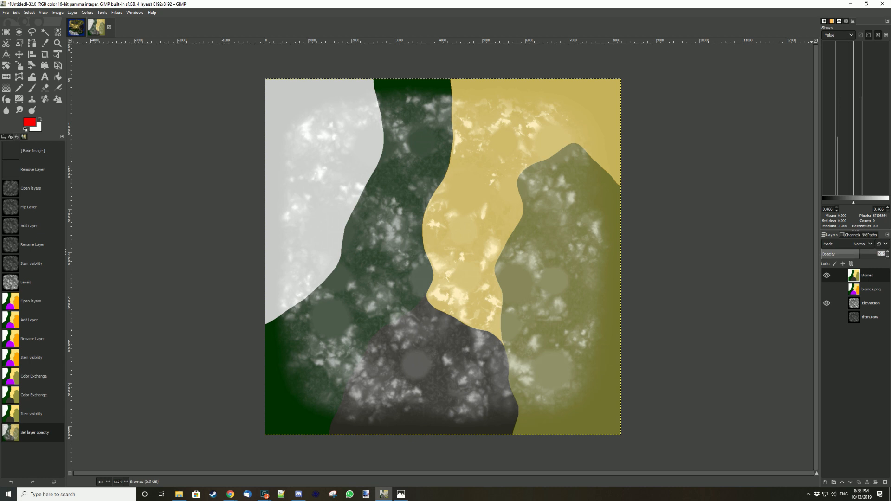
{"action": "type", "text": "100"}
{"action": "key", "text": "Return"}
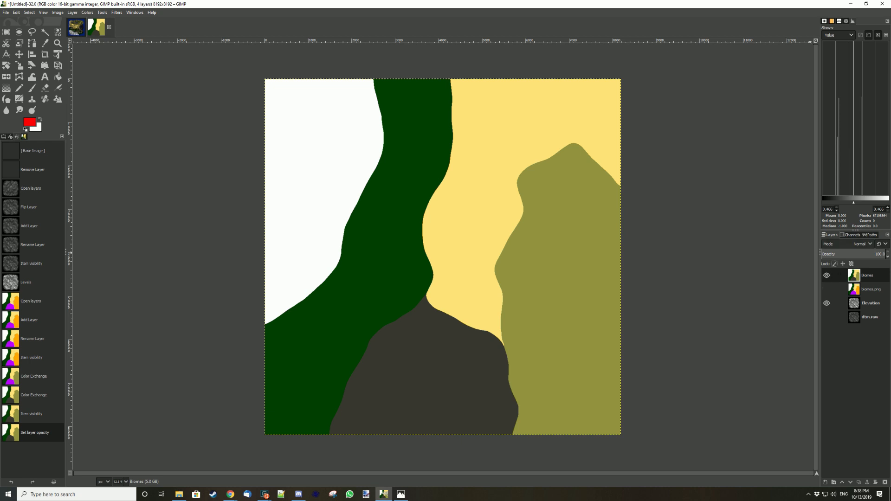
- Set the Biomes layer's blend mode to Multiply
{"action": "left_click", "coordinate": [861, 244]}
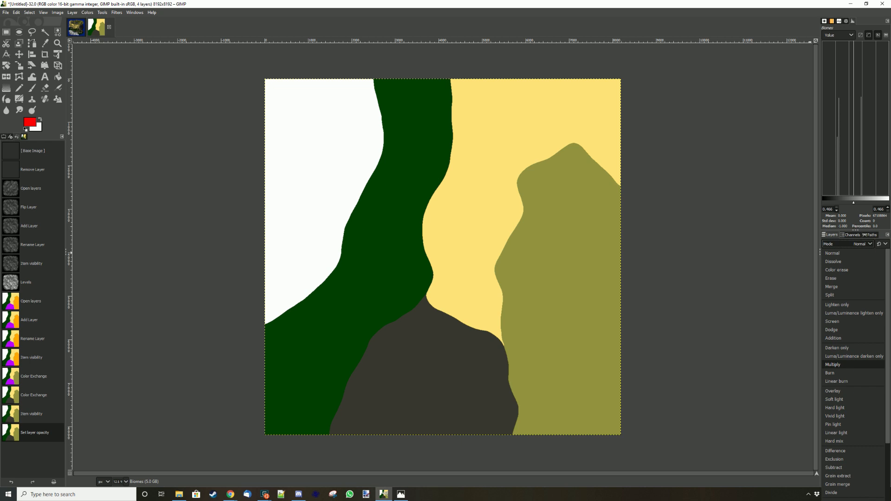
{"action": "left_click", "coordinate": [835, 364]}
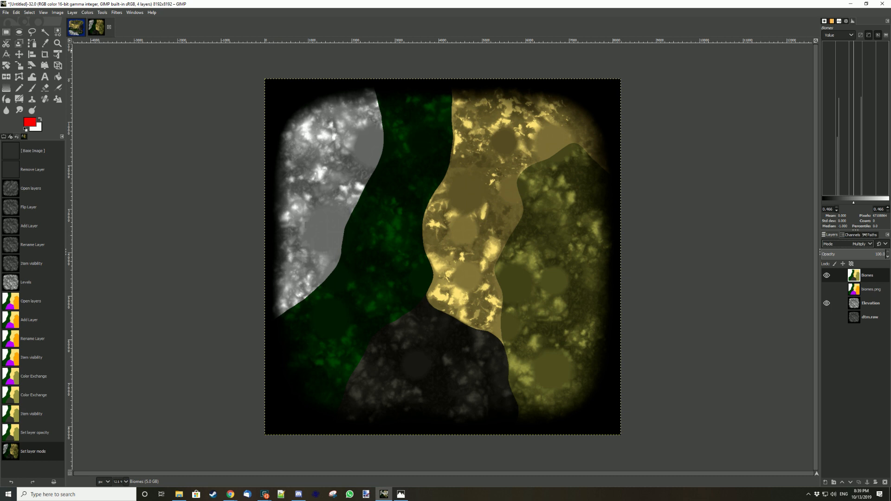
- Open splat3.png from the PREGEN03 world folder as a new layer
{"action": "left_click", "coordinate": [5, 13]}
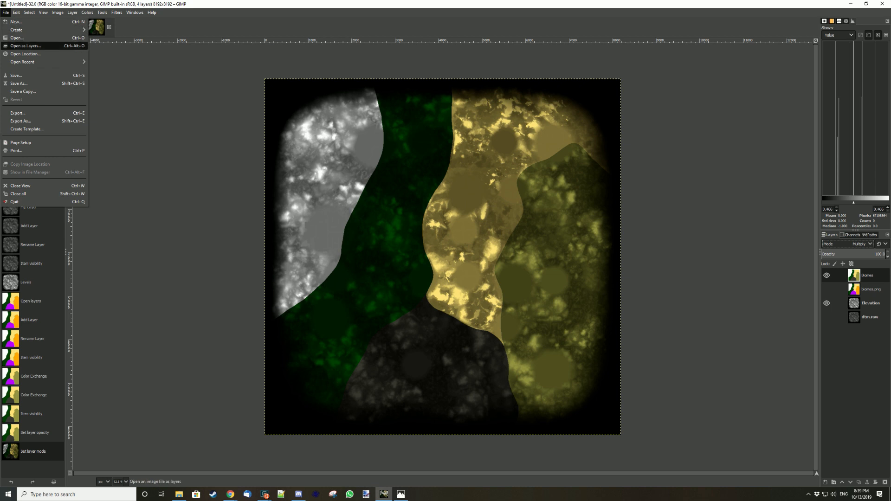
{"action": "left_click", "coordinate": [26, 45]}
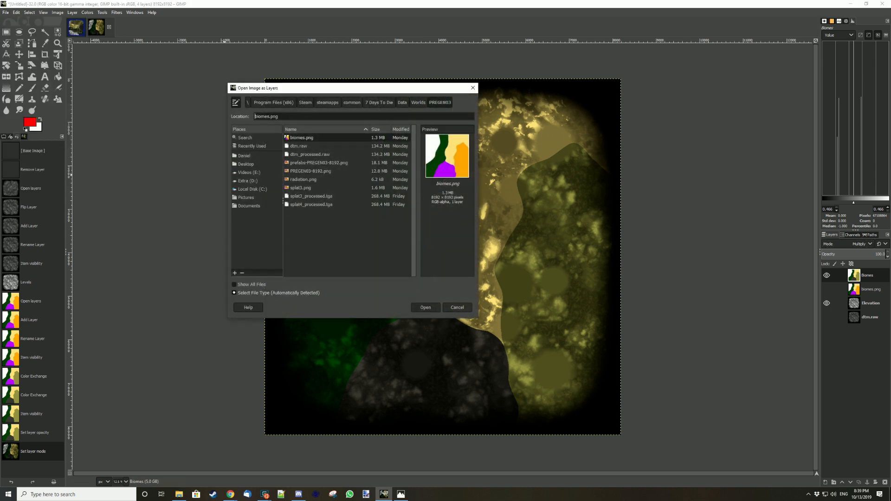
{"action": "left_click", "coordinate": [301, 188]}
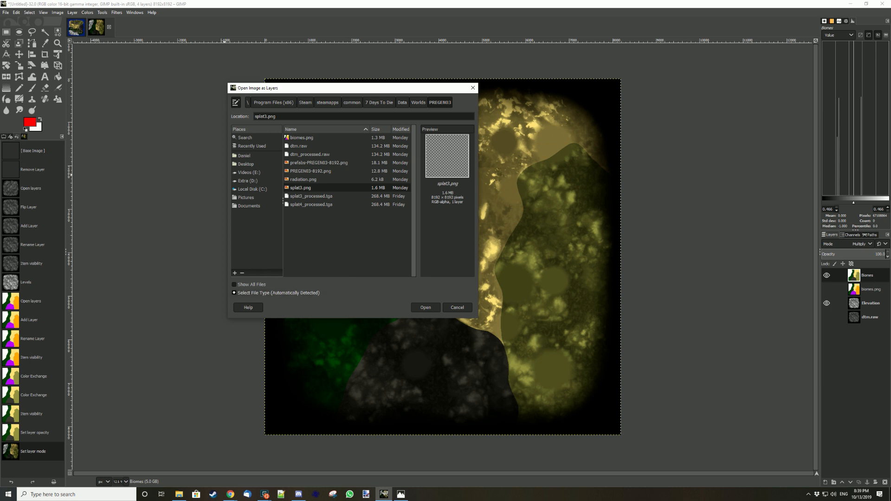
{"action": "left_click", "coordinate": [426, 307]}
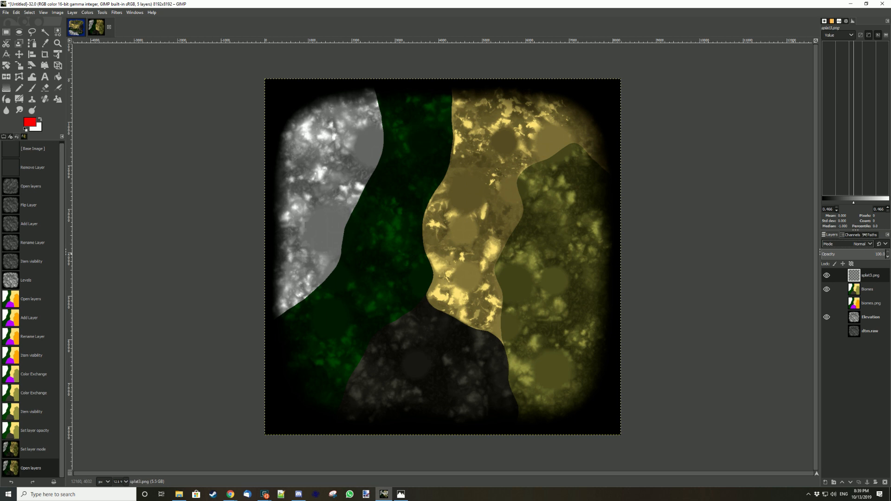
- Duplicate the splat3.png layer, name the copy Roads, and hide the original
{"action": "right_click", "coordinate": [864, 275]}
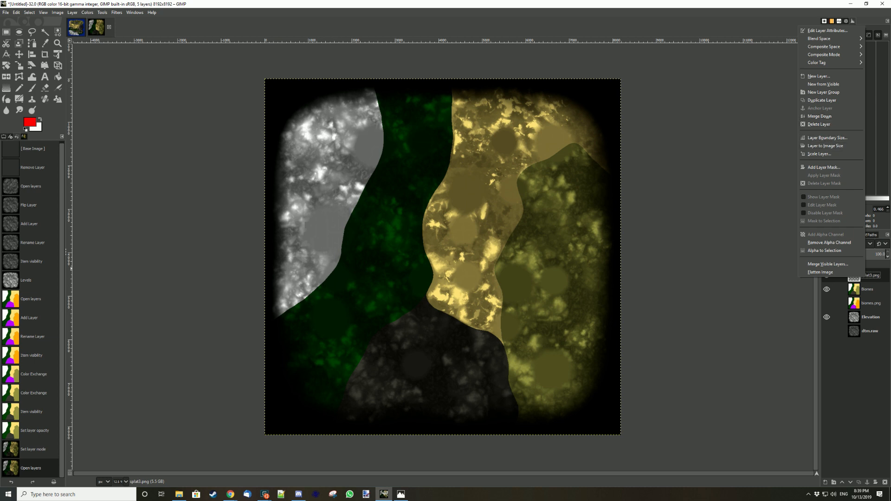
{"action": "left_click", "coordinate": [824, 100]}
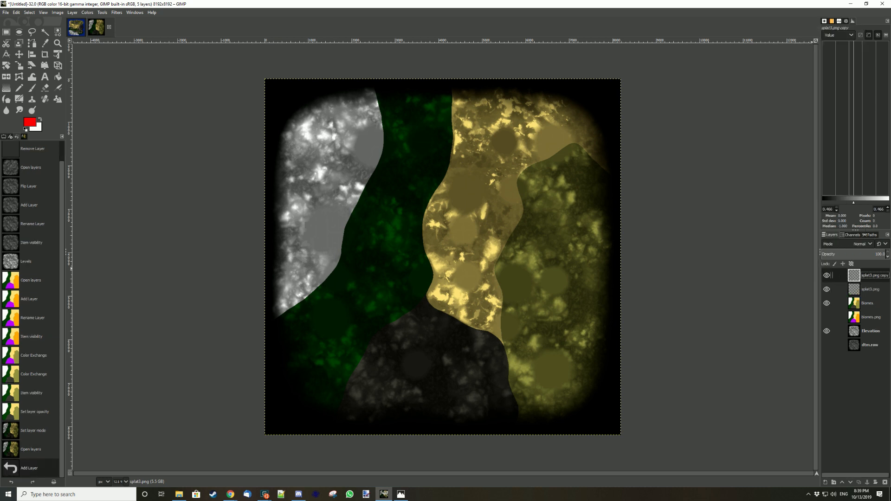
{"action": "type", "text": "Road"}
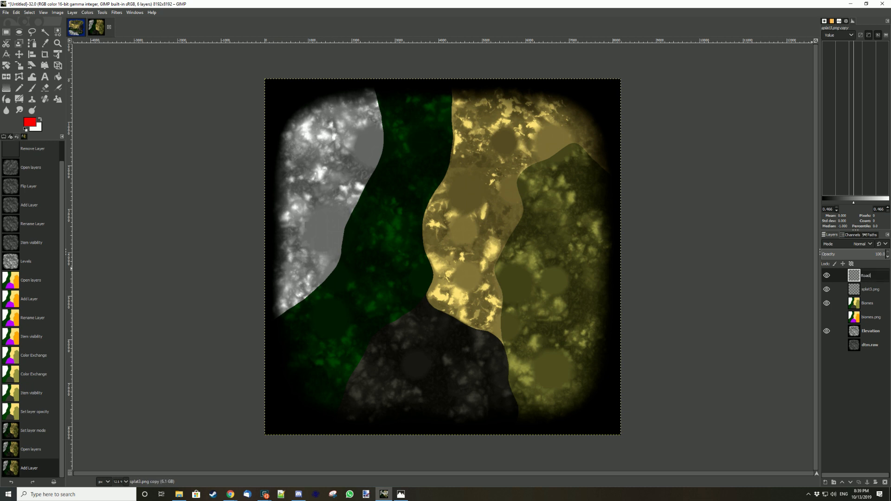
{"action": "key", "text": "Return"}
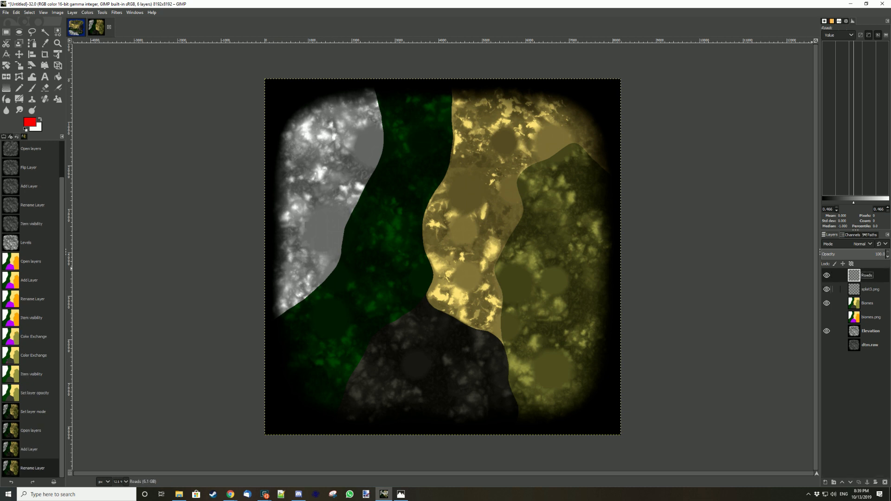
{"action": "left_click", "coordinate": [826, 289]}
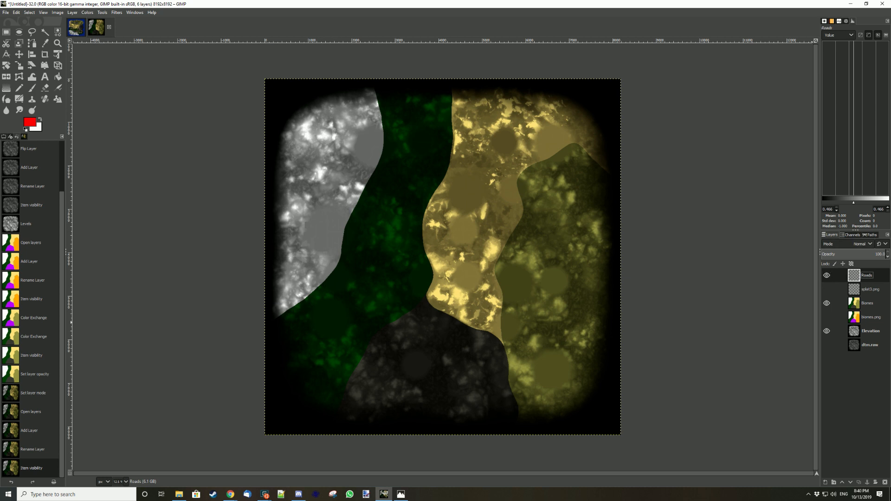
- Hide the Biomes and Elevation layers, and check the color and alpha channels with only the Roads layer shown
{"action": "left_click", "coordinate": [869, 235]}
{"action": "left_click", "coordinate": [830, 235]}
{"action": "left_click", "coordinate": [850, 235]}
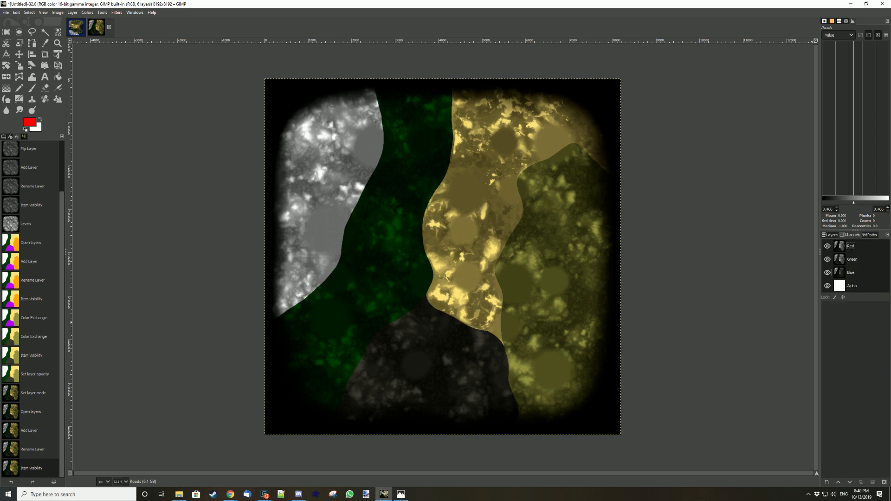
{"action": "left_click", "coordinate": [830, 234]}
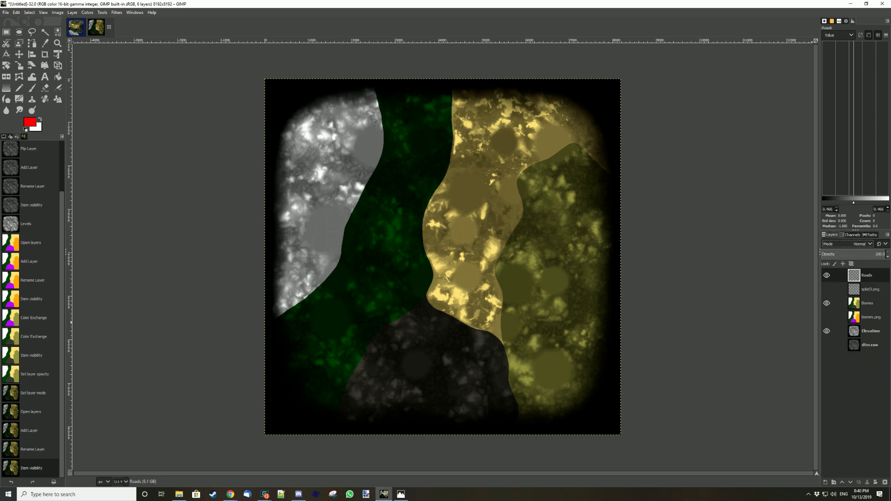
{"action": "left_click", "coordinate": [826, 303]}
{"action": "left_click", "coordinate": [826, 331]}
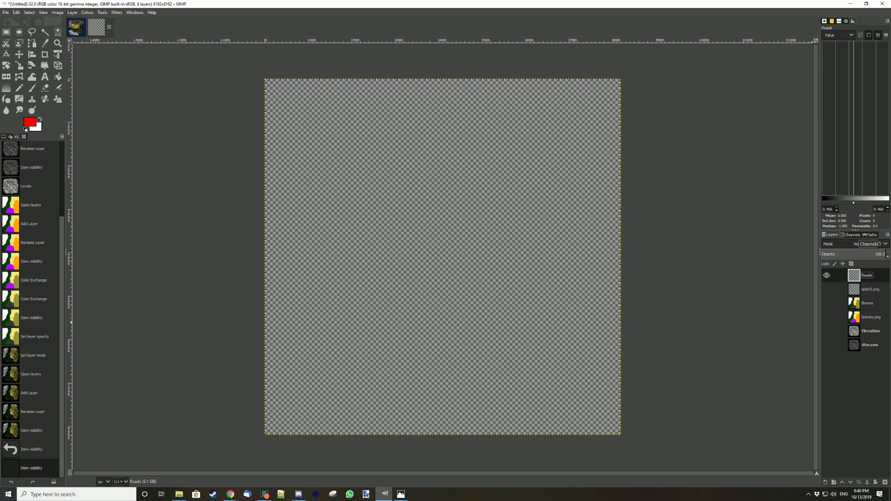
{"action": "left_click", "coordinate": [850, 235]}
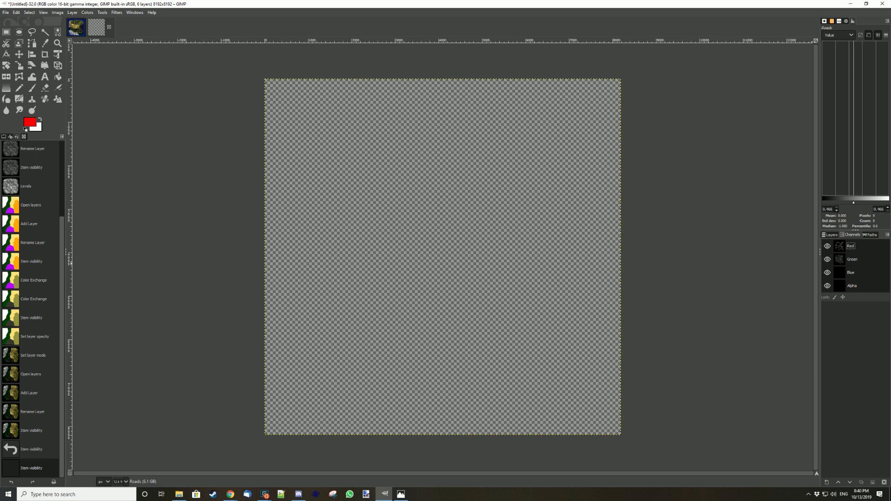
{"action": "left_click", "coordinate": [829, 234]}
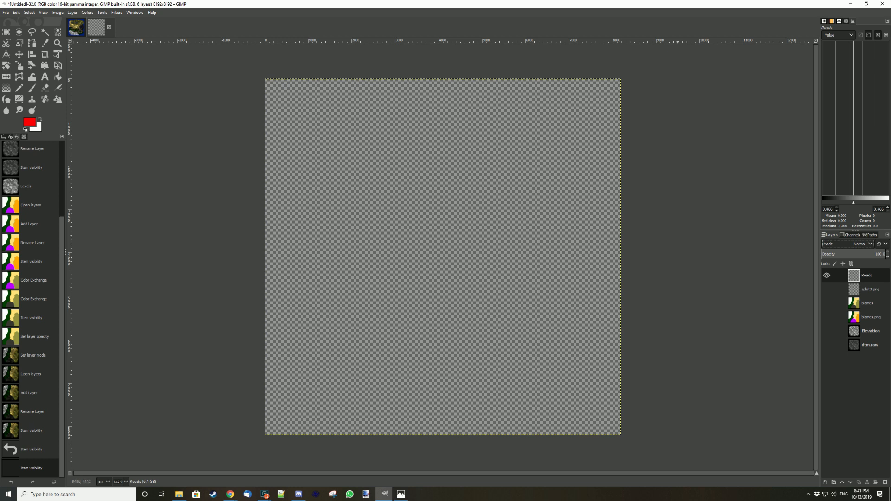
- Try removing the alpha channel from the Roads layer, and undo the removal
{"action": "right_click", "coordinate": [439, 221]}
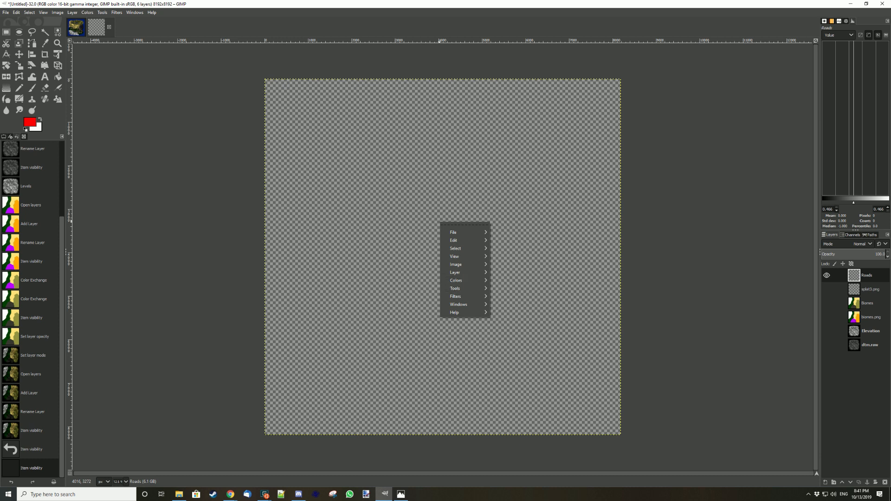
{"action": "mouse_move", "coordinate": [457, 273]}
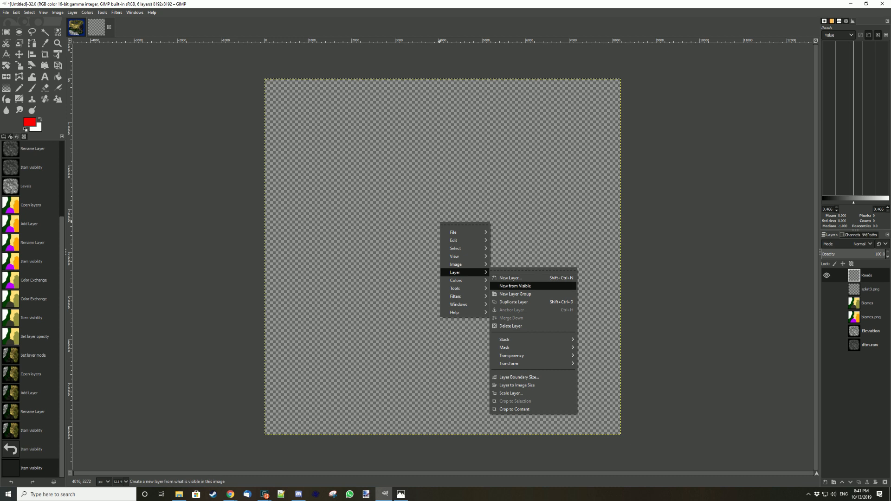
{"action": "mouse_move", "coordinate": [511, 355]}
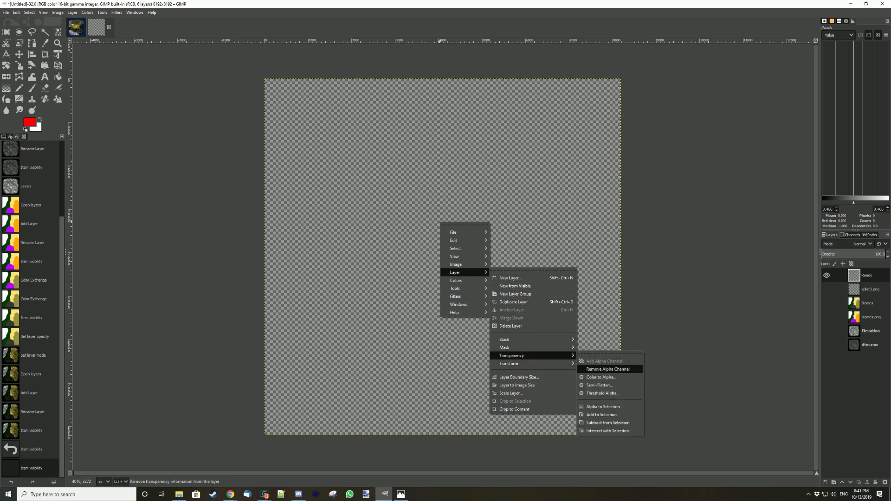
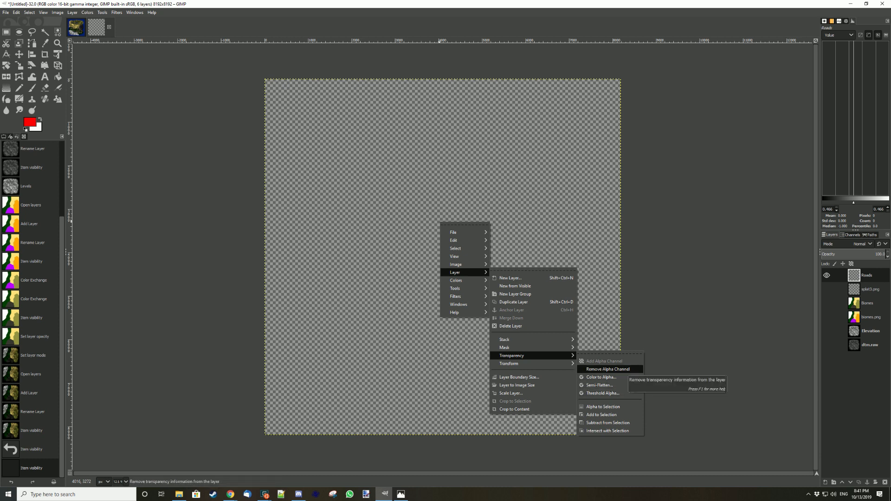
{"action": "left_click", "coordinate": [608, 368]}
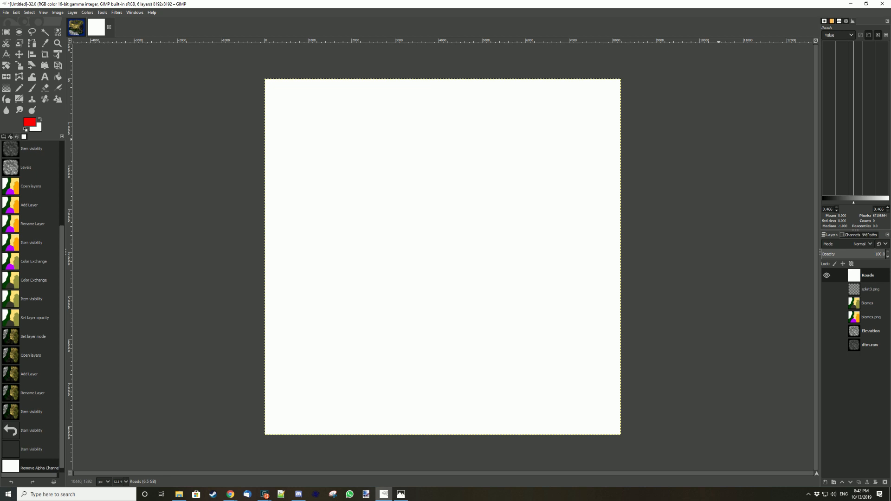
{"action": "key", "text": "ctrl+z"}
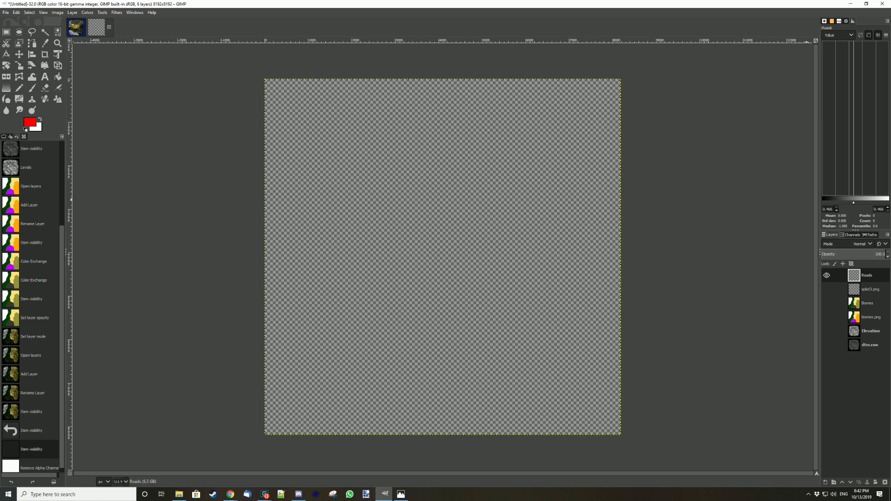
- Review the Roads layer's channels, and add a layer mask to it initialized with Transfer layer's alpha channel
{"action": "left_click", "coordinate": [850, 235]}
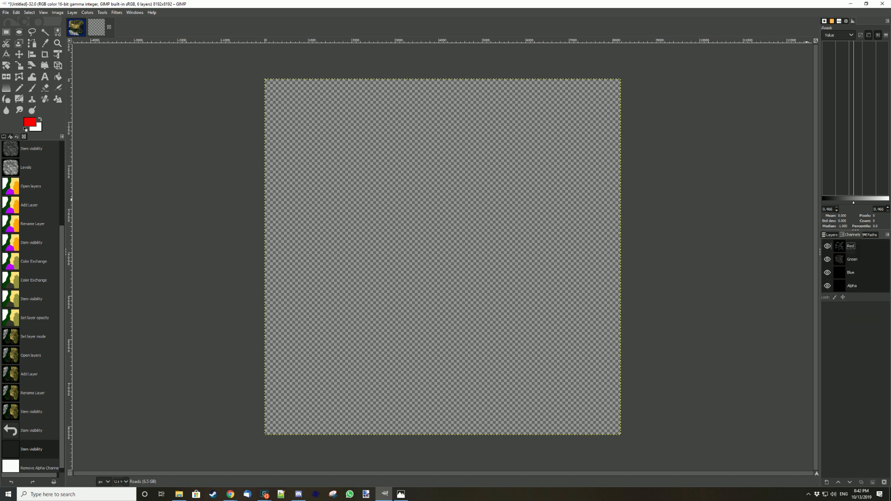
{"action": "left_click", "coordinate": [830, 235]}
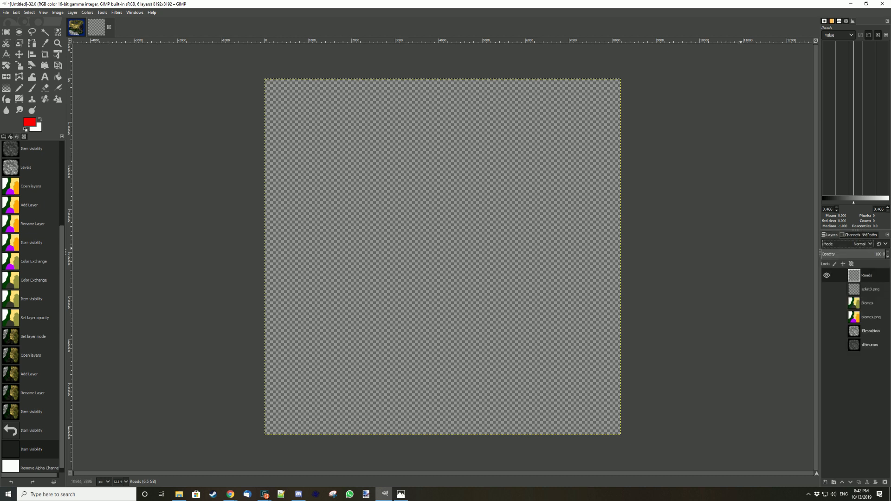
{"action": "right_click", "coordinate": [864, 275]}
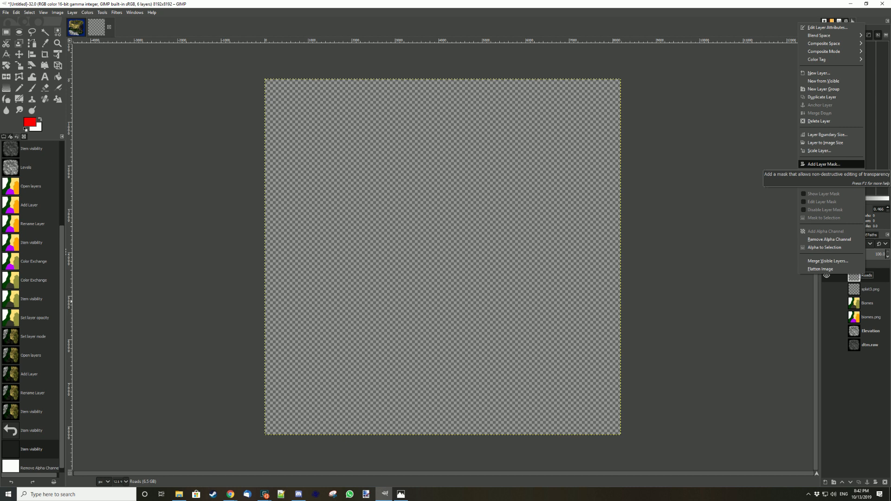
{"action": "left_click", "coordinate": [823, 164]}
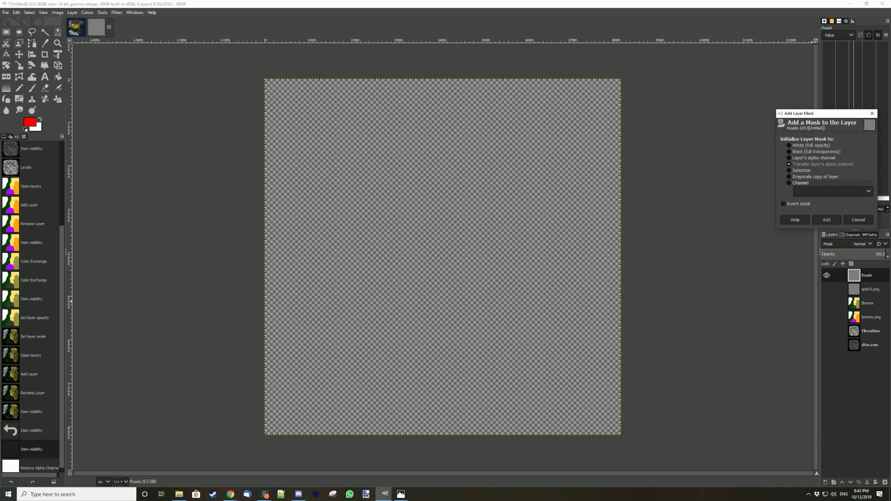
{"action": "left_click", "coordinate": [826, 219]}
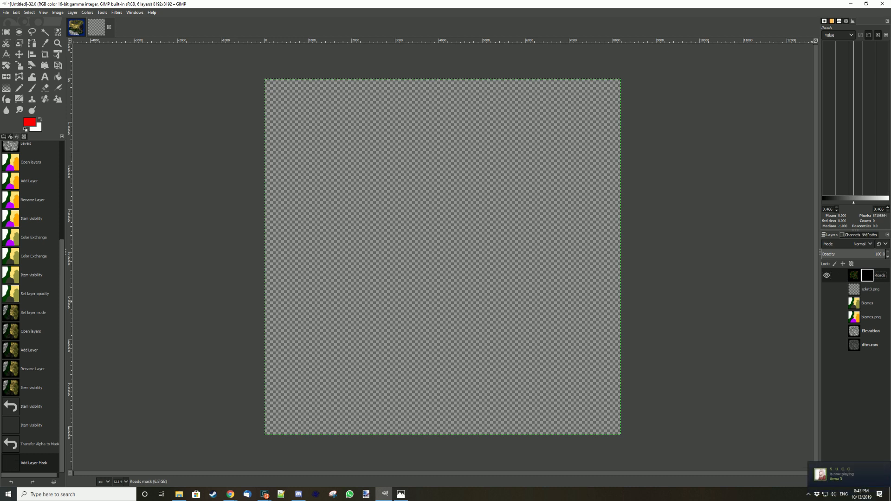
- Delete the layer mask from the Roads layer without applying it
{"action": "left_click", "coordinate": [853, 276]}
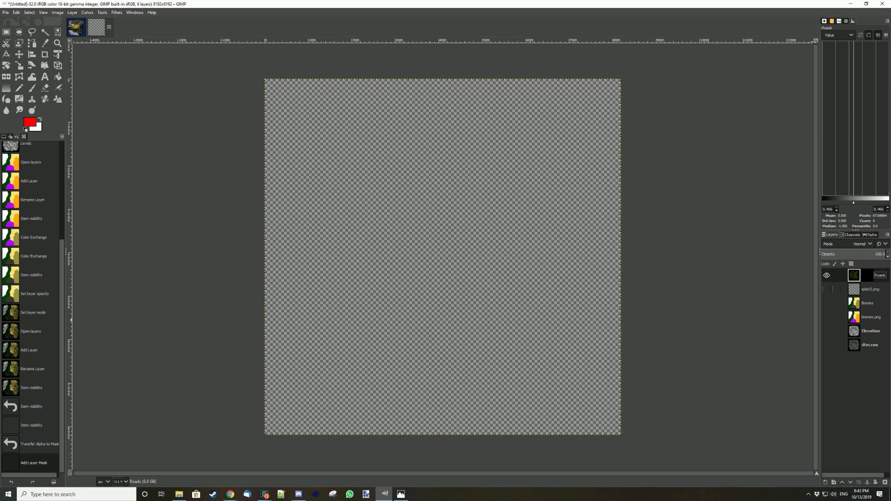
{"action": "left_click", "coordinate": [867, 276]}
{"action": "right_click", "coordinate": [867, 277]}
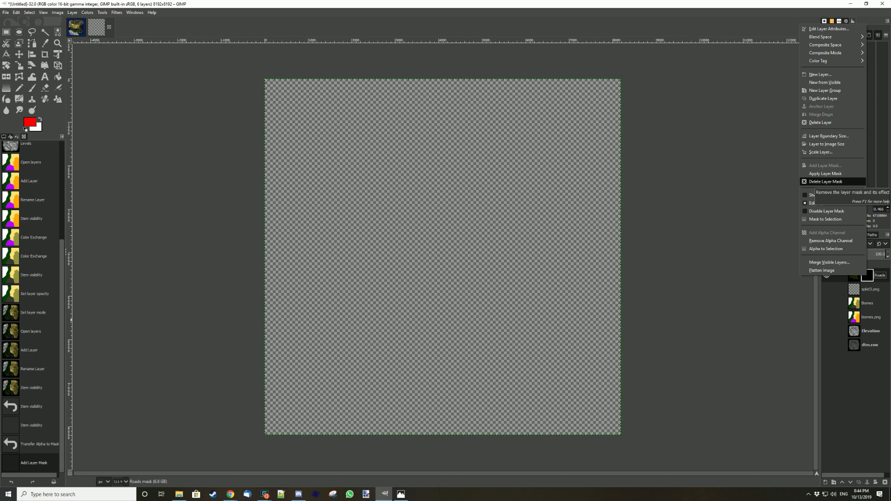
{"action": "left_click", "coordinate": [817, 181]}
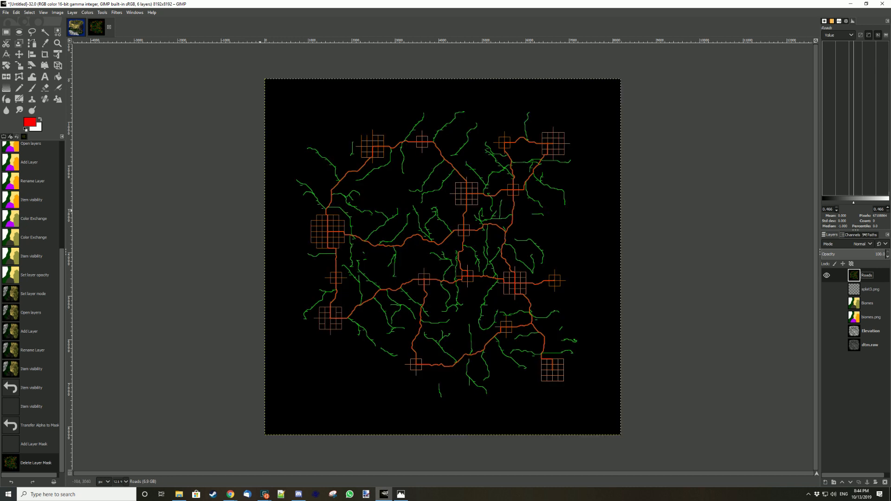
{"action": "scroll", "coordinate": [338, 255], "scroll_direction": "up", "scroll_amount": 7}
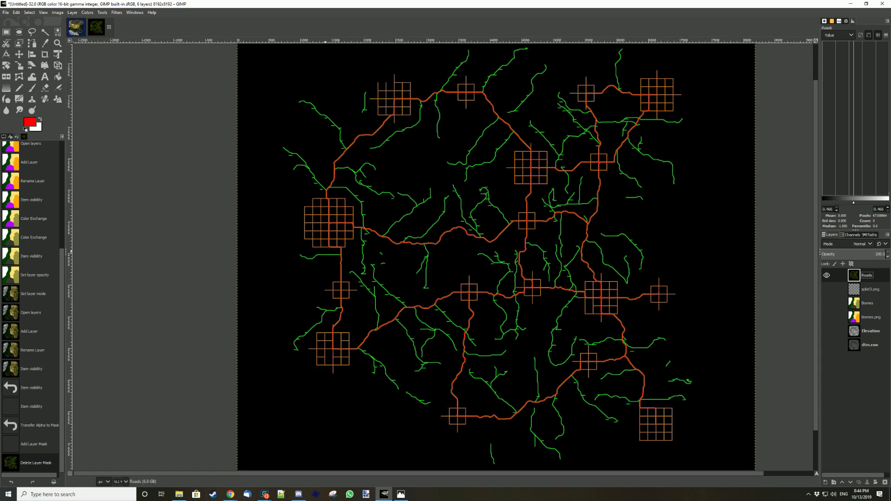
{"action": "scroll", "coordinate": [329, 253], "scroll_direction": "up", "scroll_amount": 2}
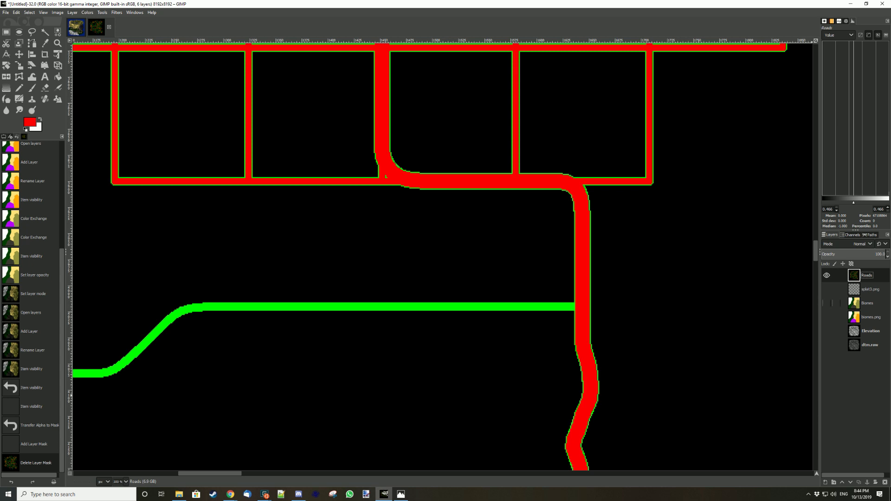
- Make the Biomes and Elevation layers visible again beneath the Roads layer
{"action": "left_click", "coordinate": [826, 303]}
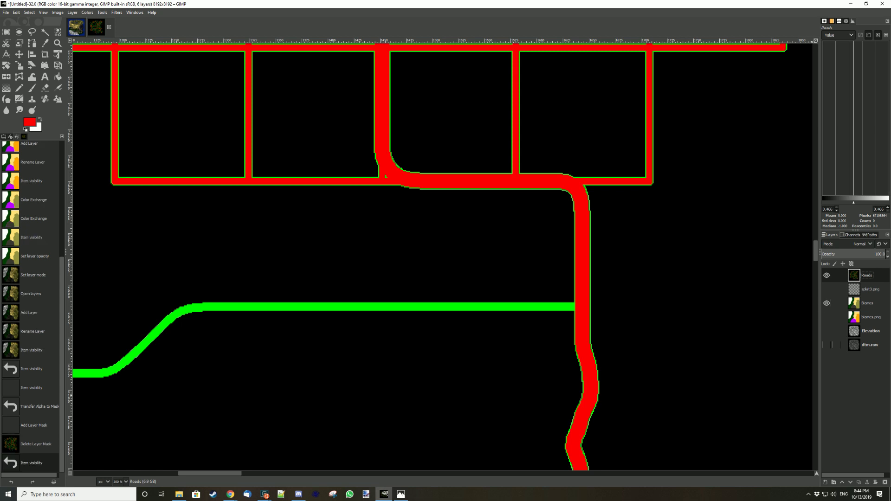
{"action": "left_click", "coordinate": [826, 331]}
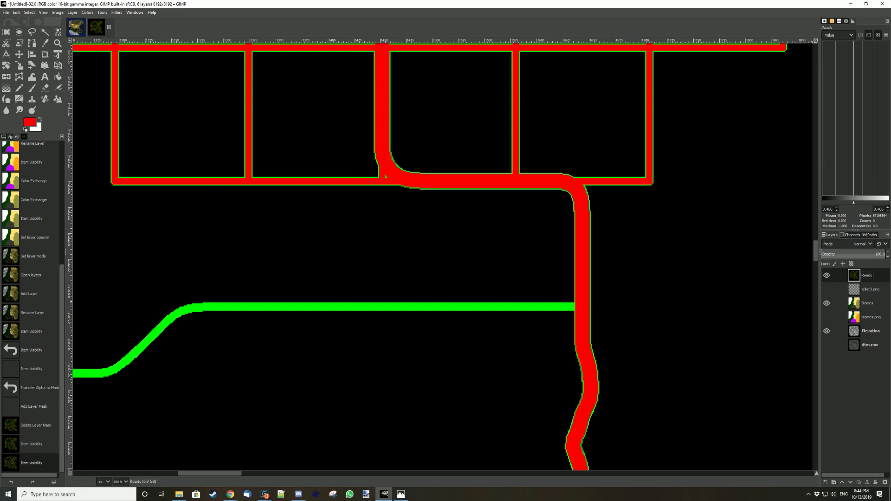
- Try a reduced opacity on the Roads layer to inspect the terrain beneath, and set it back to 100
{"action": "left_click", "coordinate": [854, 252]}
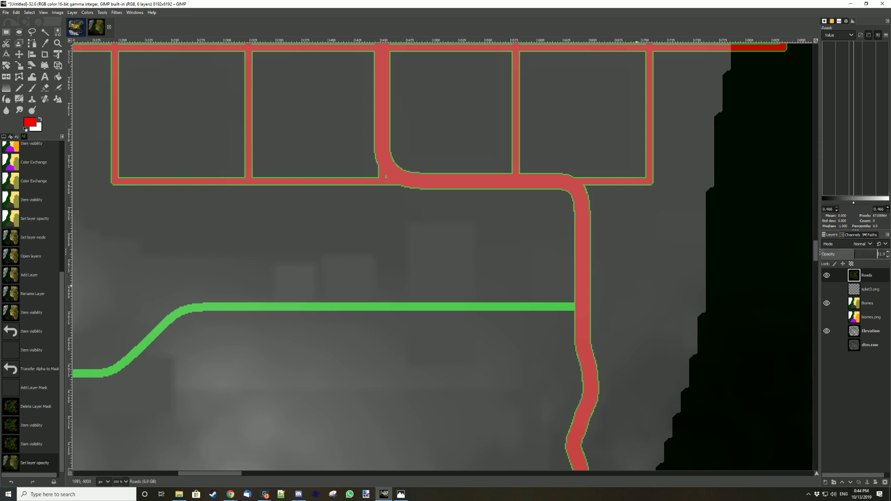
{"action": "scroll", "coordinate": [637, 286], "scroll_direction": "down", "scroll_amount": 6}
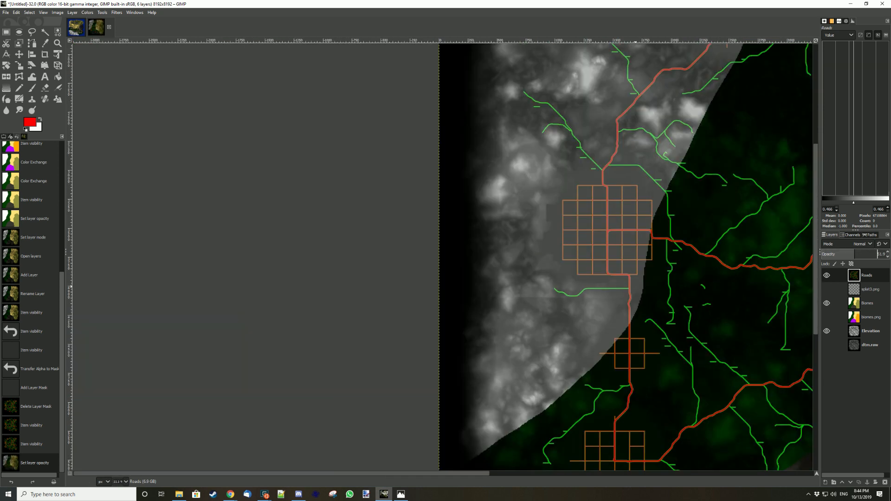
{"action": "scroll", "coordinate": [636, 286], "scroll_direction": "up", "scroll_amount": 5}
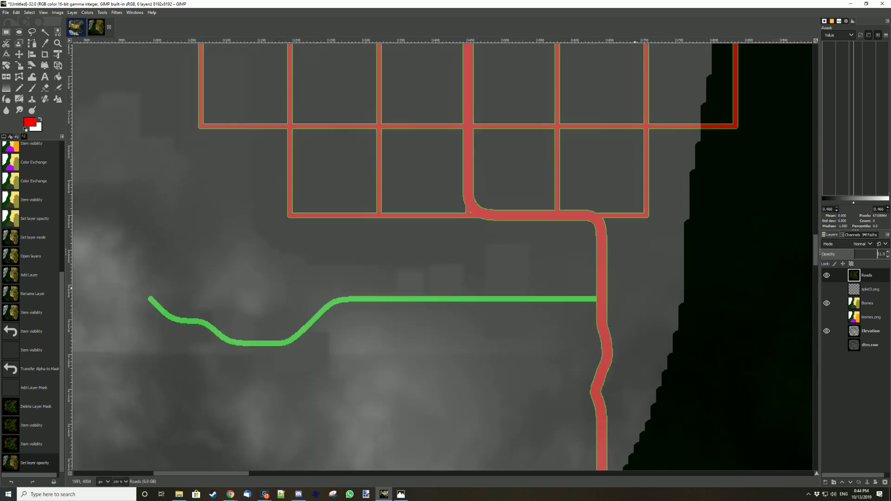
{"action": "scroll", "coordinate": [634, 290], "scroll_direction": "up", "scroll_amount": 1}
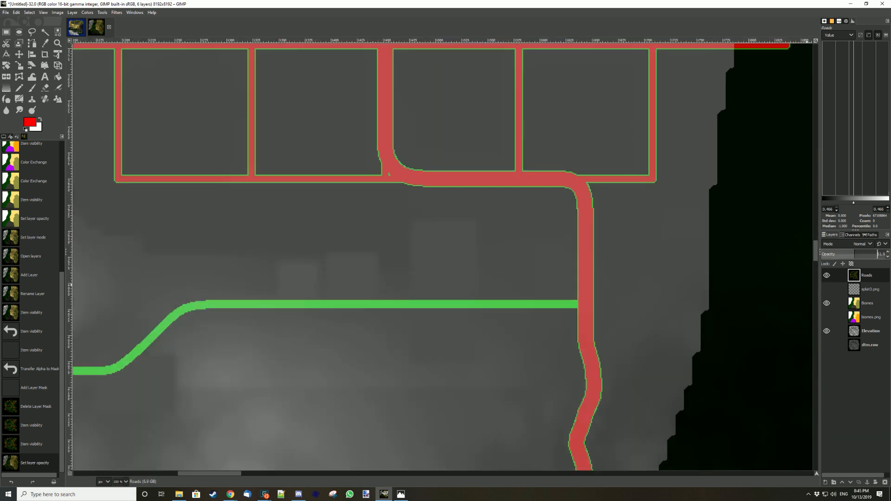
{"action": "left_click_drag", "start_coordinate": [854, 254], "coordinate": [856, 254]}
{"action": "left_click", "coordinate": [876, 255]}
{"action": "key", "text": "Up"}
{"action": "key", "text": "Up"}
{"action": "type", "text": "100"}
{"action": "key", "text": "Return"}
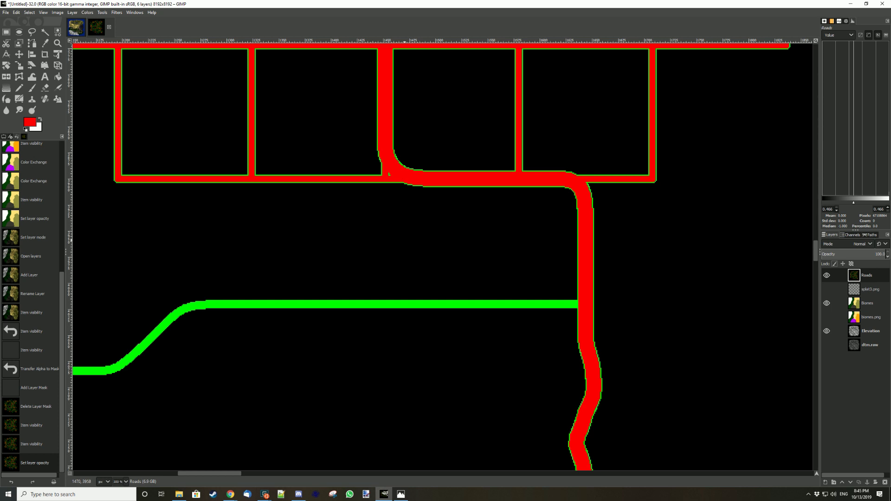
- Apply Color to Alpha to the Roads layer, using the black background sampled from the canvas as the color
{"action": "right_click", "coordinate": [406, 242]}
{"action": "mouse_move", "coordinate": [420, 291]}
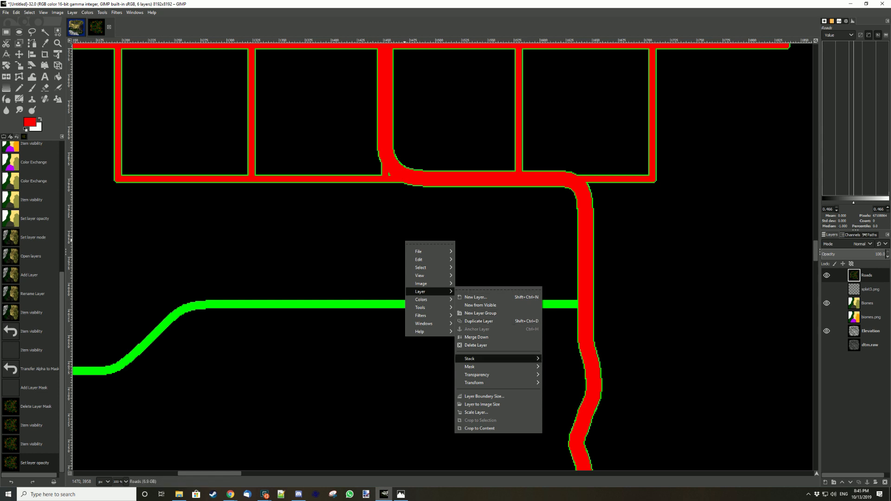
{"action": "mouse_move", "coordinate": [478, 375]}
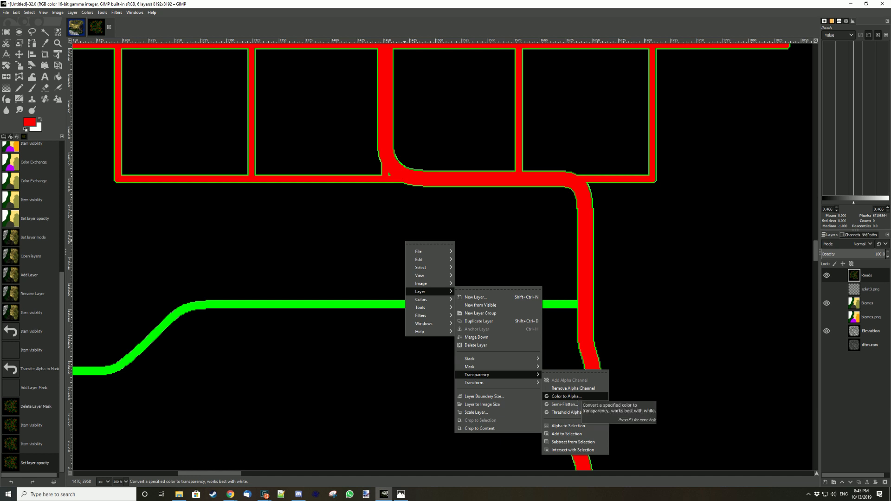
{"action": "left_click", "coordinate": [574, 397]}
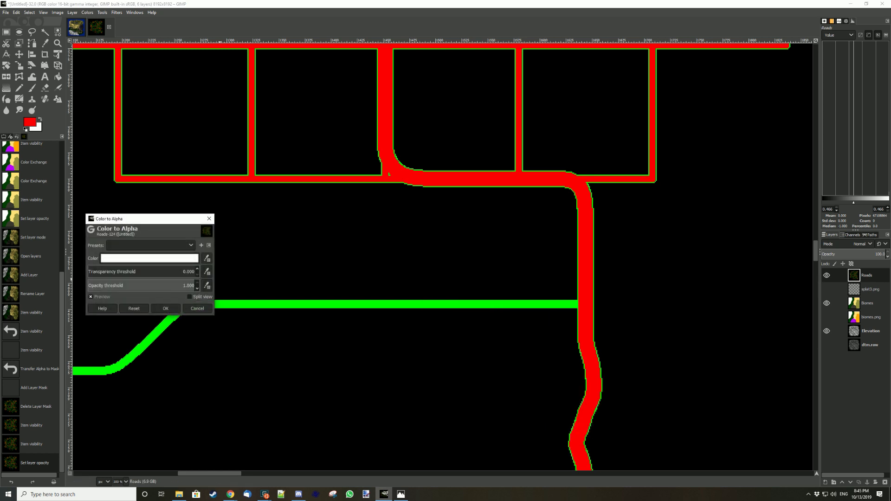
{"action": "left_click", "coordinate": [207, 258]}
{"action": "left_click", "coordinate": [337, 245]}
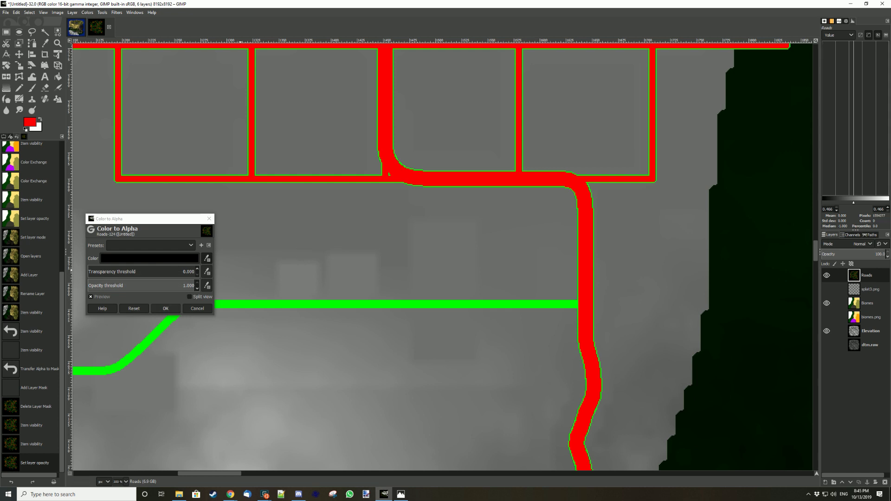
{"action": "left_click", "coordinate": [165, 308]}
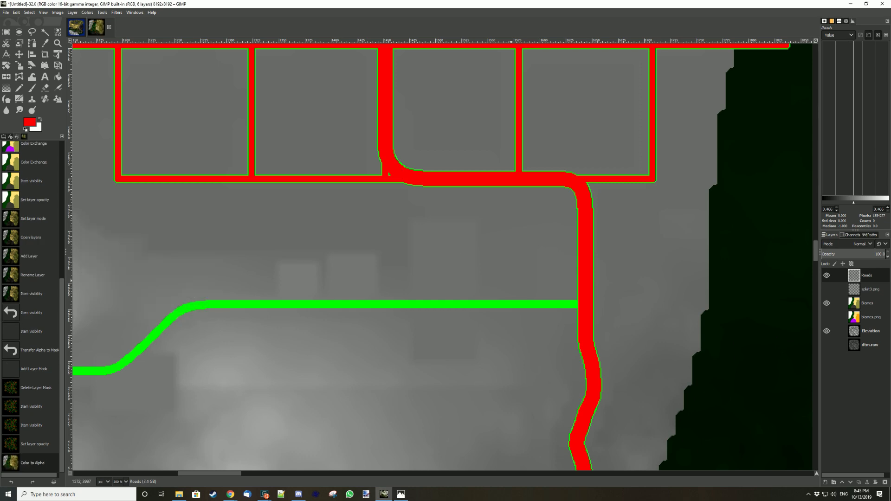
- Start a Color Exchange on the Roads layer with the main roads' red sampled as the From Color
{"action": "scroll", "coordinate": [510, 283], "scroll_direction": "down", "scroll_amount": 7}
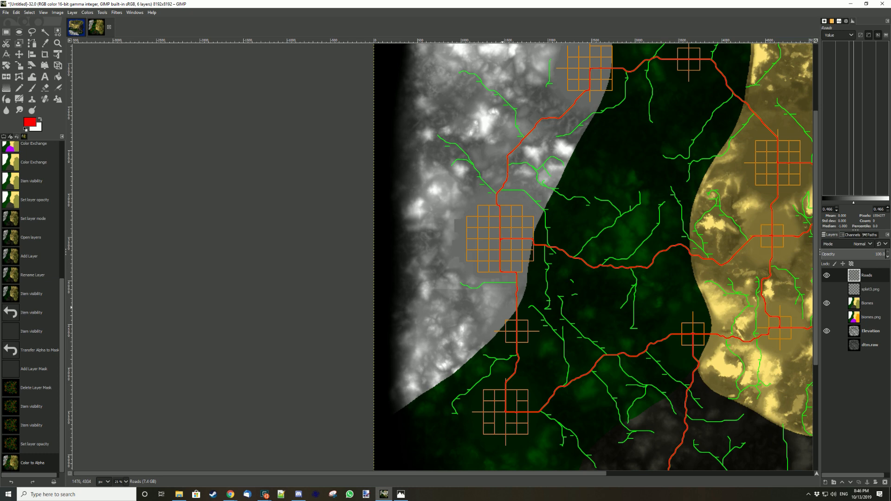
{"action": "left_click_drag", "start_coordinate": [502, 308], "coordinate": [214, 276]}
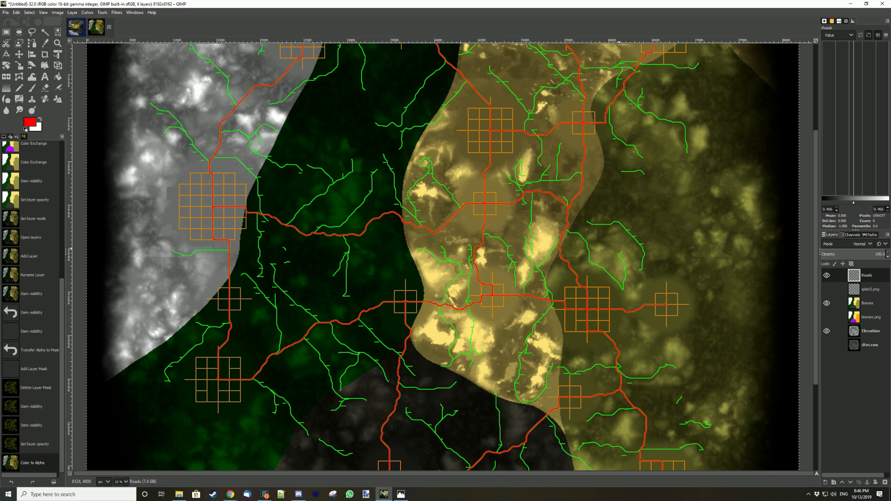
{"action": "scroll", "coordinate": [453, 290], "scroll_direction": "down", "scroll_amount": 1}
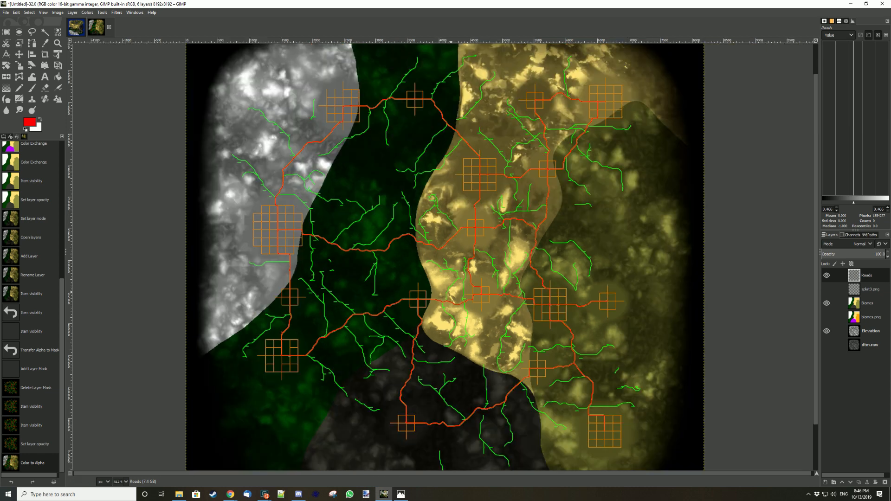
{"action": "scroll", "coordinate": [450, 289], "scroll_direction": "up", "scroll_amount": 6}
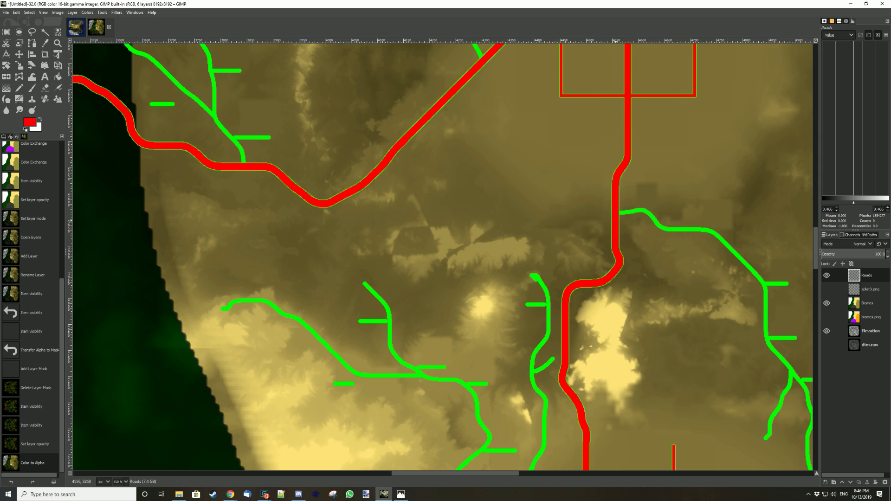
{"action": "right_click", "coordinate": [615, 221]}
{"action": "mouse_move", "coordinate": [630, 278]}
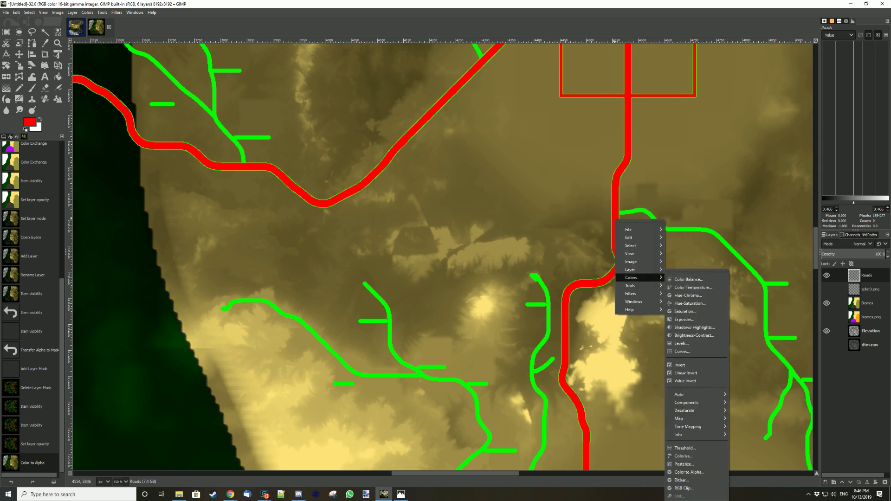
{"action": "mouse_move", "coordinate": [696, 418]}
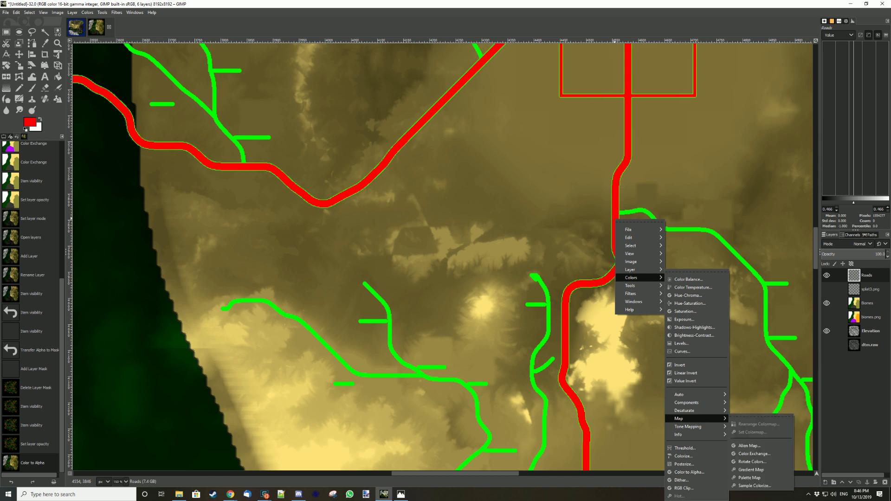
{"action": "left_click", "coordinate": [754, 454]}
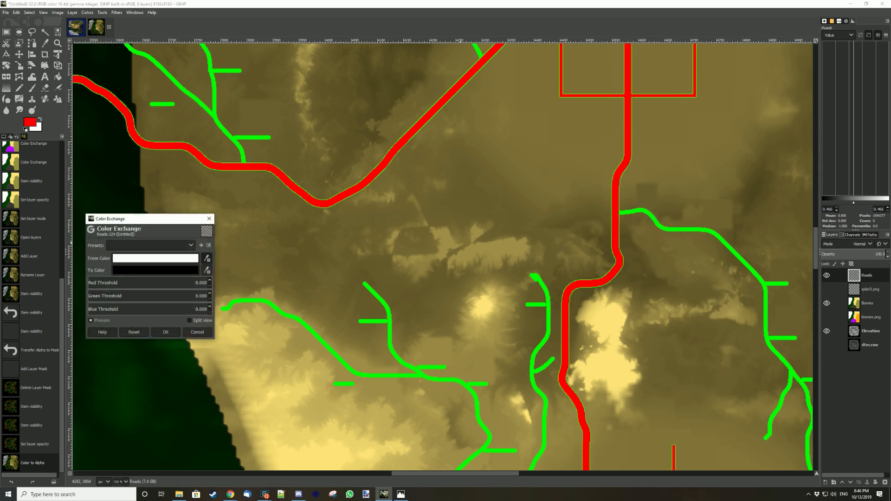
{"action": "left_click", "coordinate": [565, 310]}
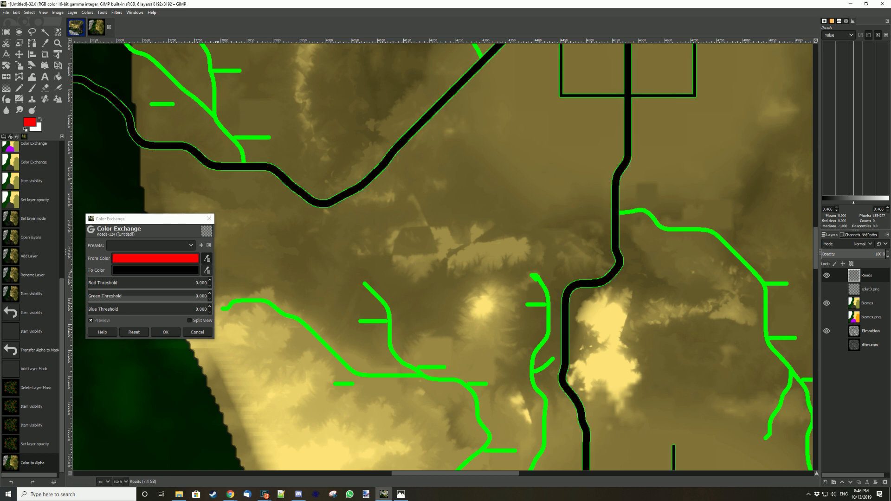
- Set the To Color to ceb584 and apply the exchange to the red roads
{"action": "left_click", "coordinate": [158, 271]}
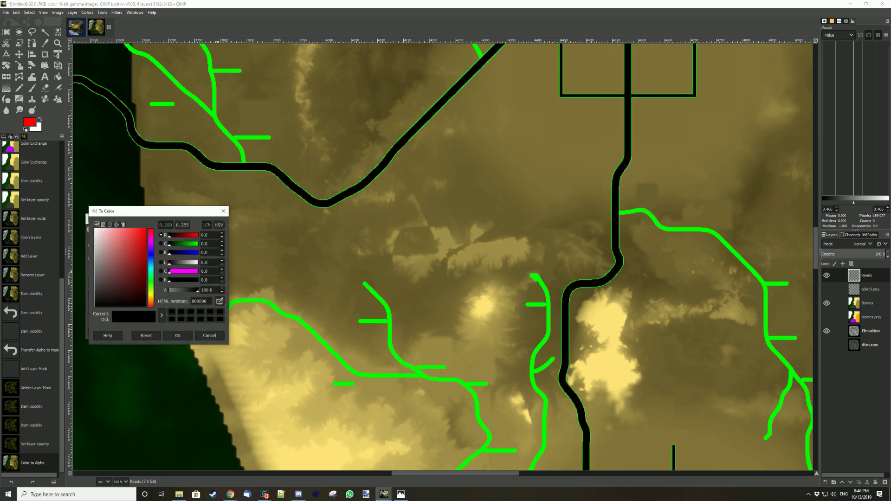
{"action": "double_click", "coordinate": [199, 302]}
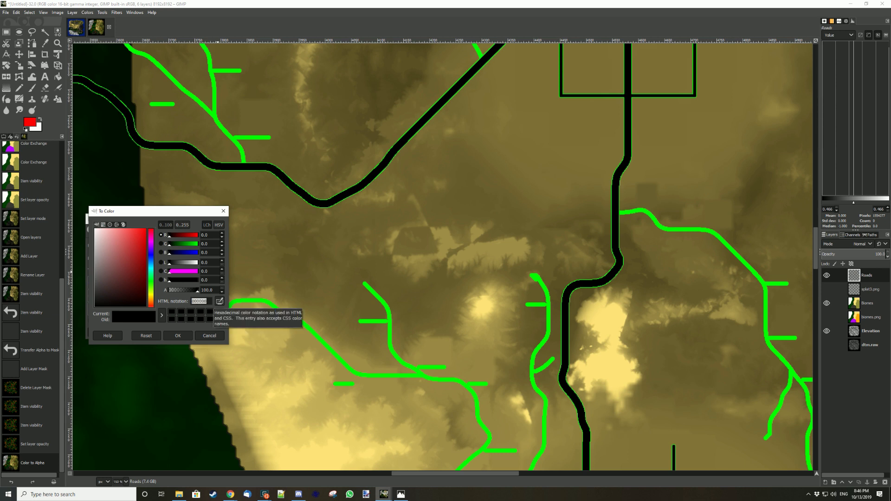
{"action": "type", "text": "ceb584"}
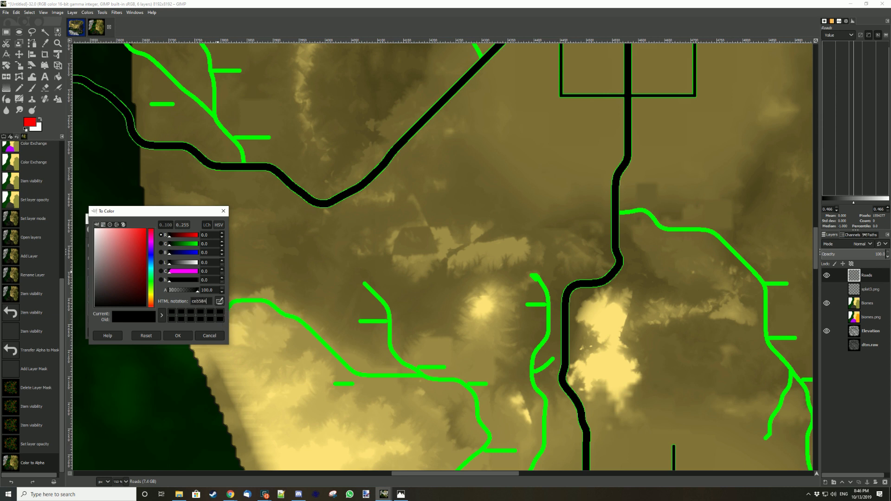
{"action": "key", "text": "Return"}
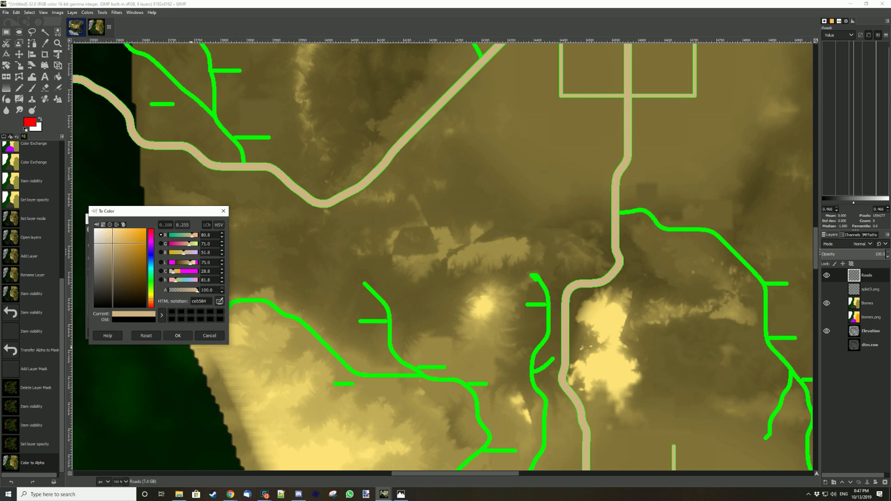
{"action": "left_click", "coordinate": [180, 336]}
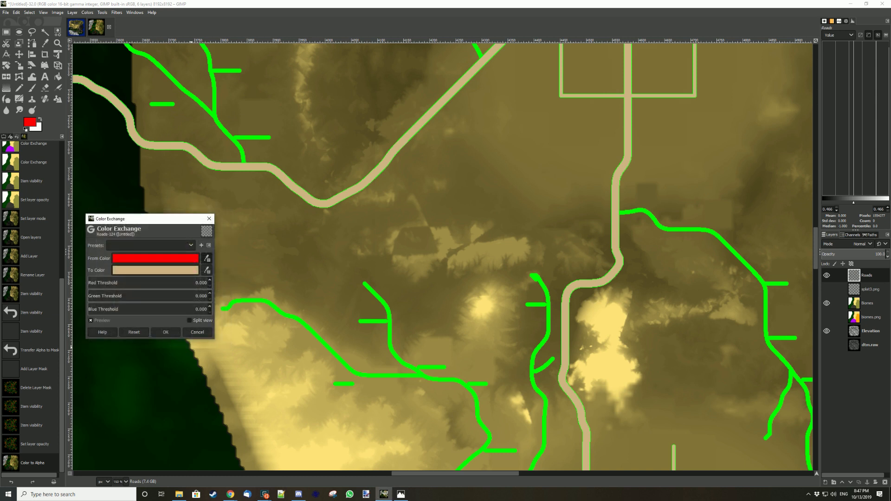
{"action": "left_click", "coordinate": [165, 332]}
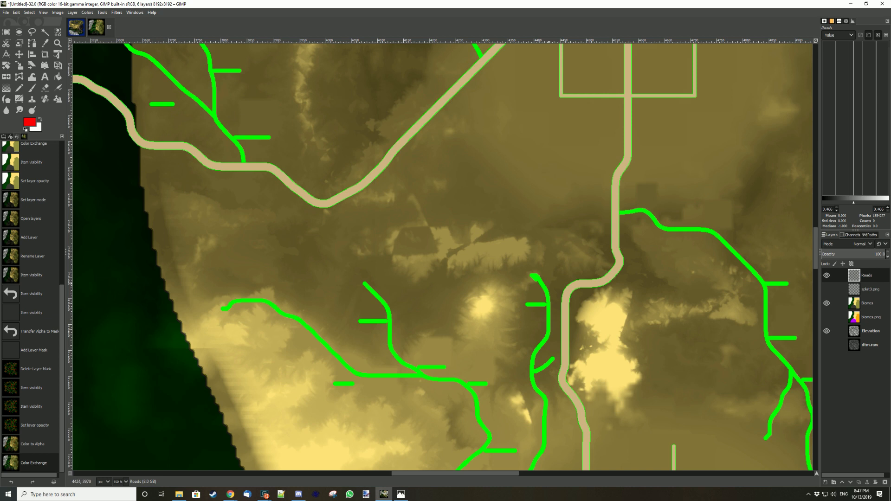
- Start a Color Exchange on the Roads layer with the minor roads' green sampled from the canvas as the From Color
{"action": "right_click", "coordinate": [446, 227]}
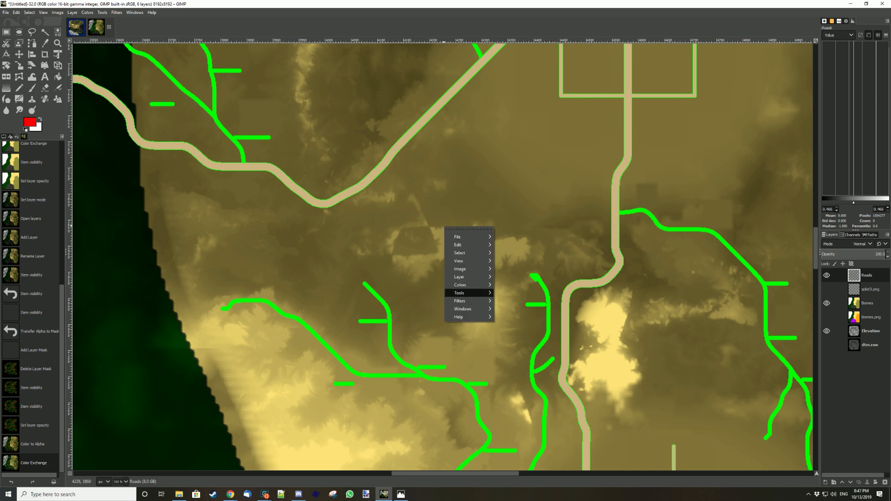
{"action": "mouse_move", "coordinate": [464, 284]}
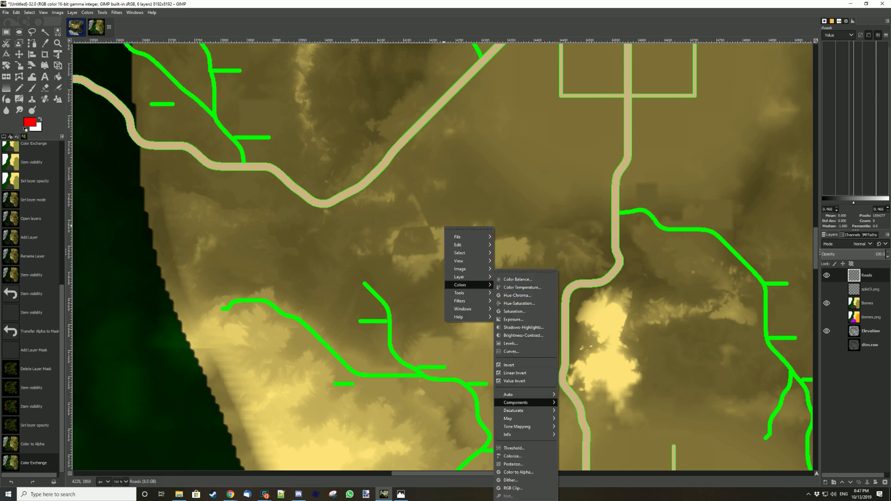
{"action": "mouse_move", "coordinate": [520, 402]}
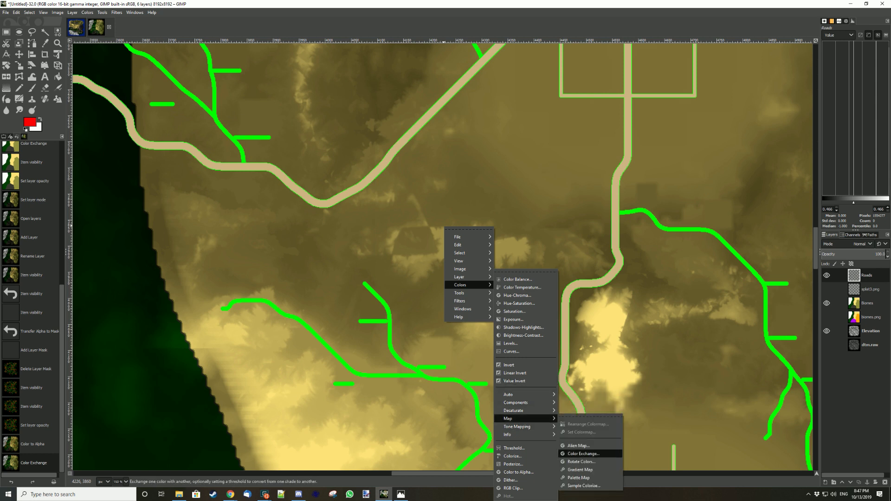
{"action": "left_click", "coordinate": [587, 454]}
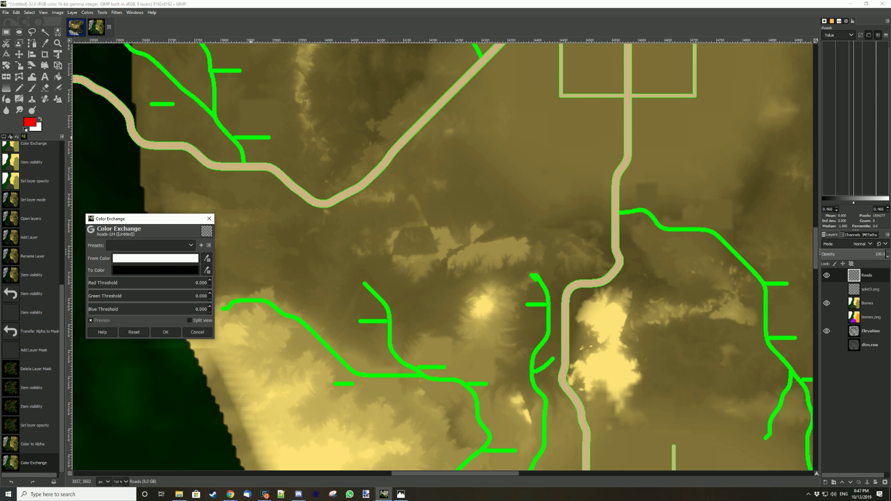
{"action": "left_click", "coordinate": [252, 137]}
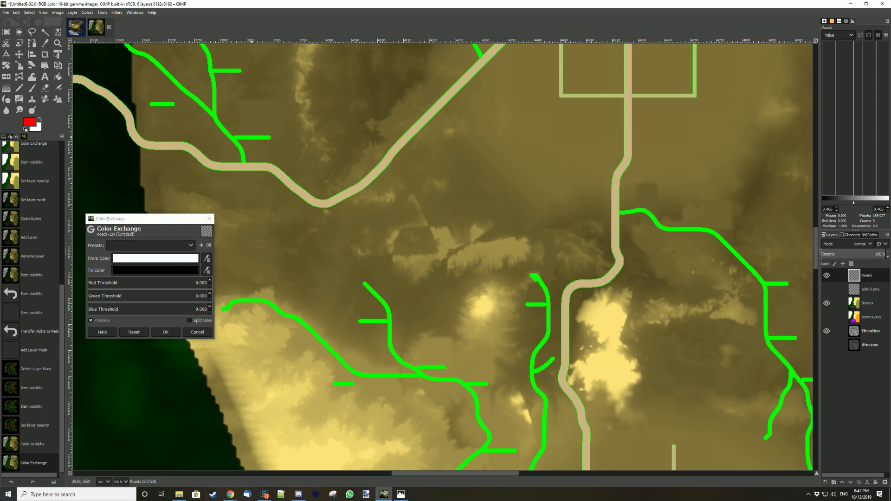
{"action": "left_click", "coordinate": [207, 259]}
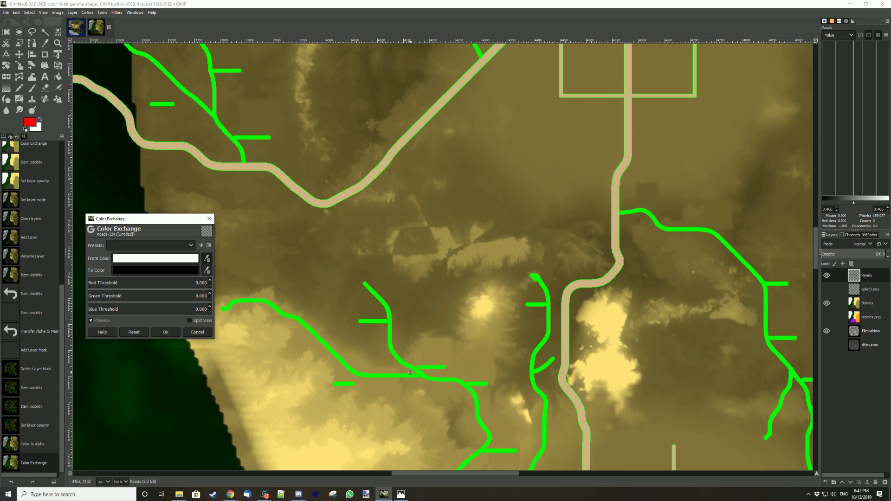
{"action": "scroll", "coordinate": [437, 374], "scroll_direction": "up", "scroll_amount": 2}
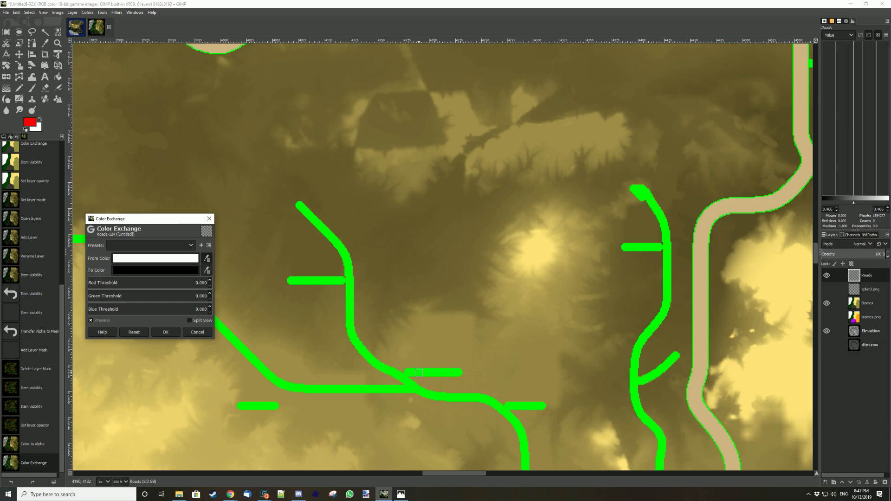
{"action": "scroll", "coordinate": [418, 373], "scroll_direction": "up", "scroll_amount": 1}
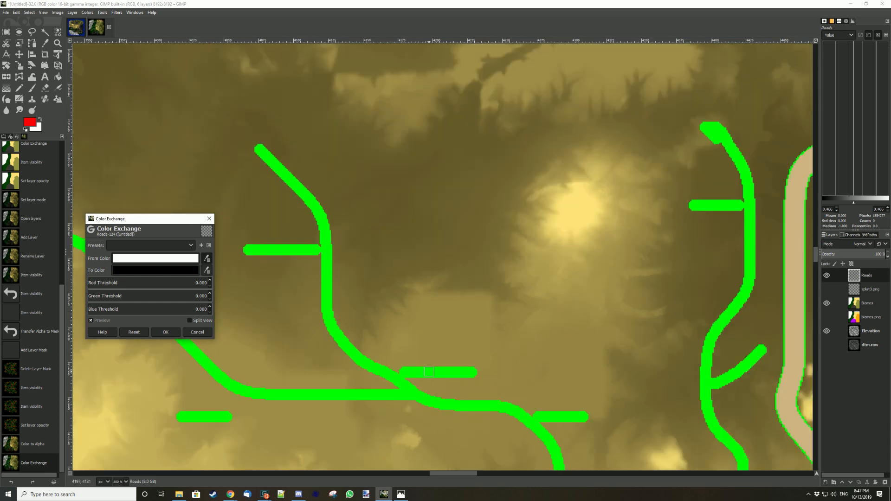
{"action": "scroll", "coordinate": [428, 371], "scroll_direction": "up", "scroll_amount": 1}
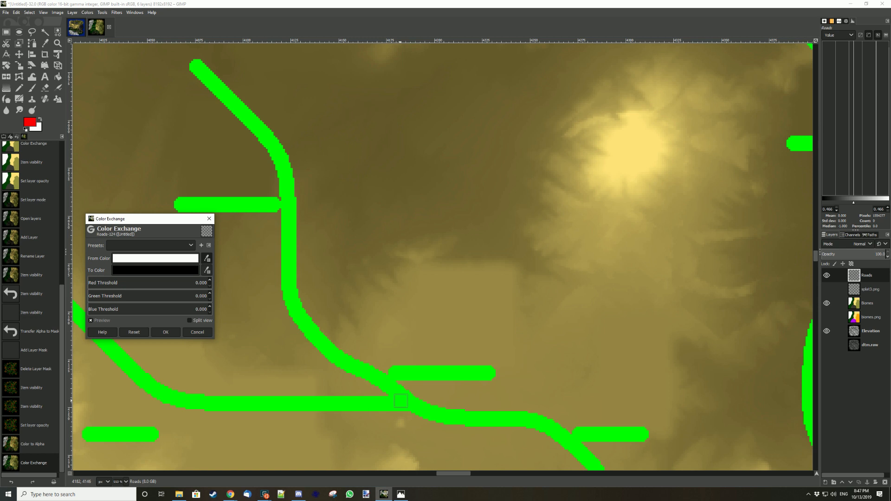
{"action": "left_click", "coordinate": [401, 401]}
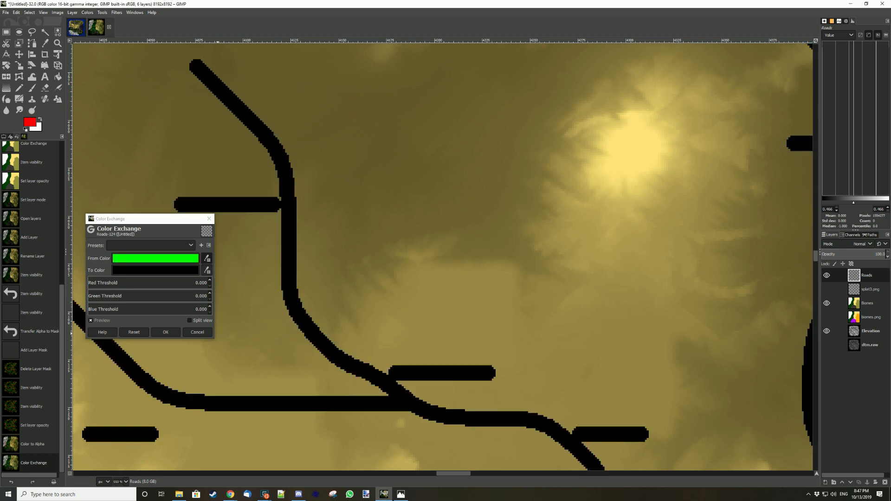
- Set the To Color to 9c8c7b and apply the exchange to the green roads
{"action": "left_click", "coordinate": [155, 270]}
{"action": "double_click", "coordinate": [199, 302]}
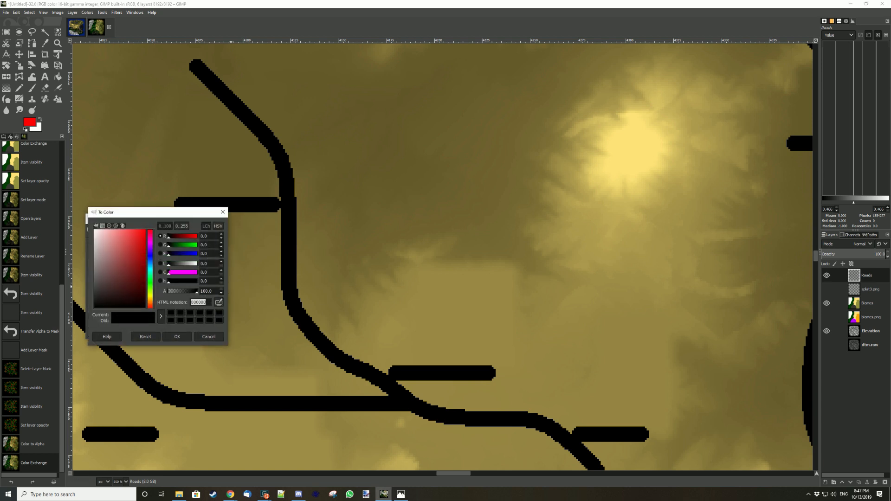
{"action": "type", "text": "8c7b"}
{"action": "key", "text": "Return"}
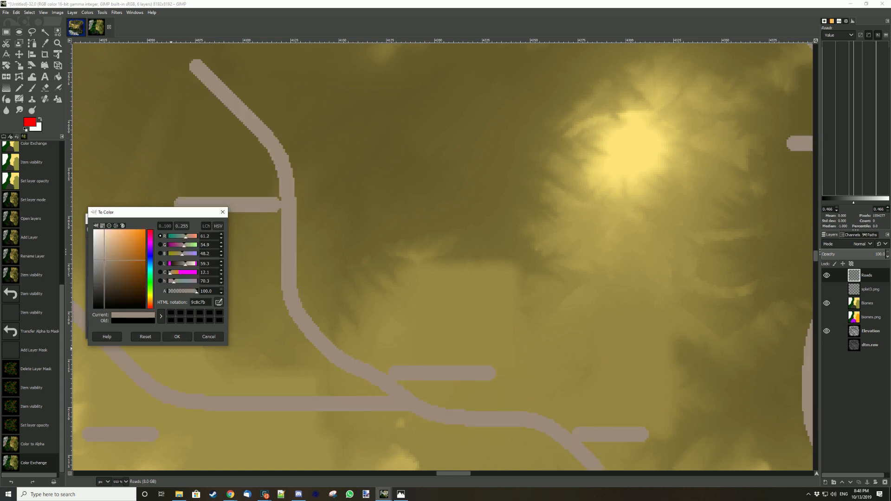
{"action": "left_click", "coordinate": [176, 336]}
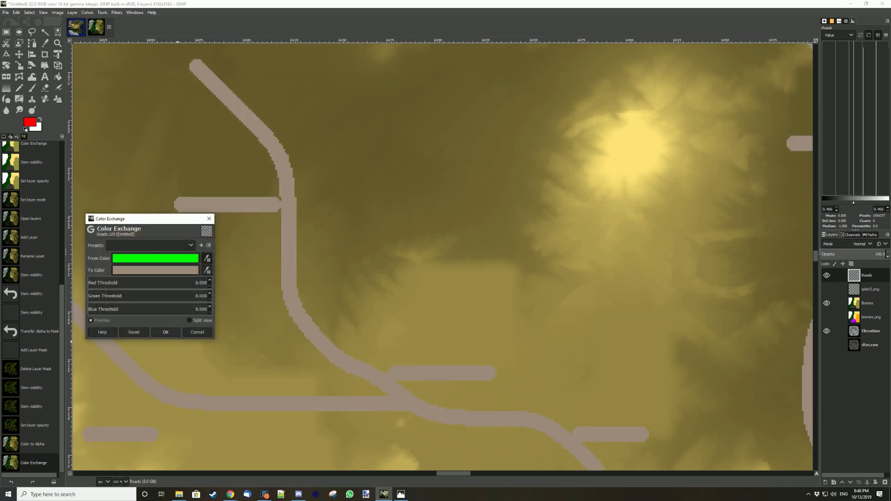
{"action": "left_click", "coordinate": [175, 332]}
{"action": "scroll", "coordinate": [564, 283], "scroll_direction": "down", "scroll_amount": 6}
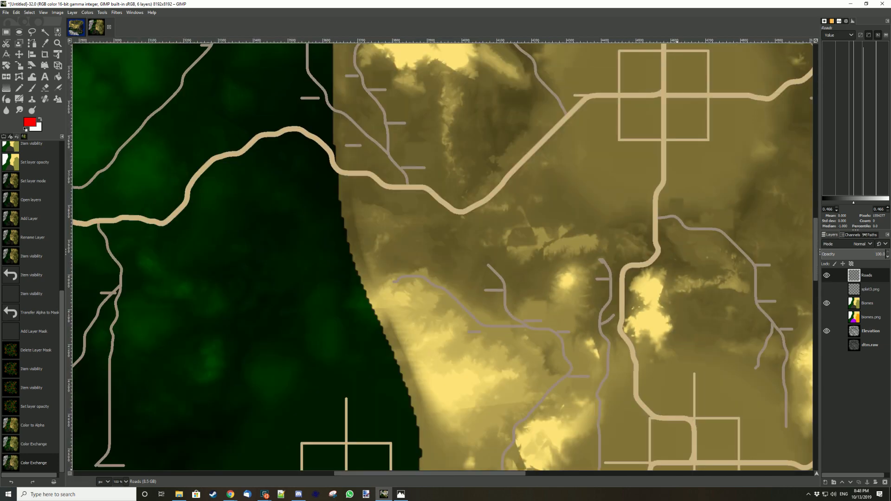
{"action": "left_click_drag", "start_coordinate": [417, 474], "coordinate": [477, 474]}
{"action": "scroll", "coordinate": [466, 271], "scroll_direction": "down", "scroll_amount": 3}
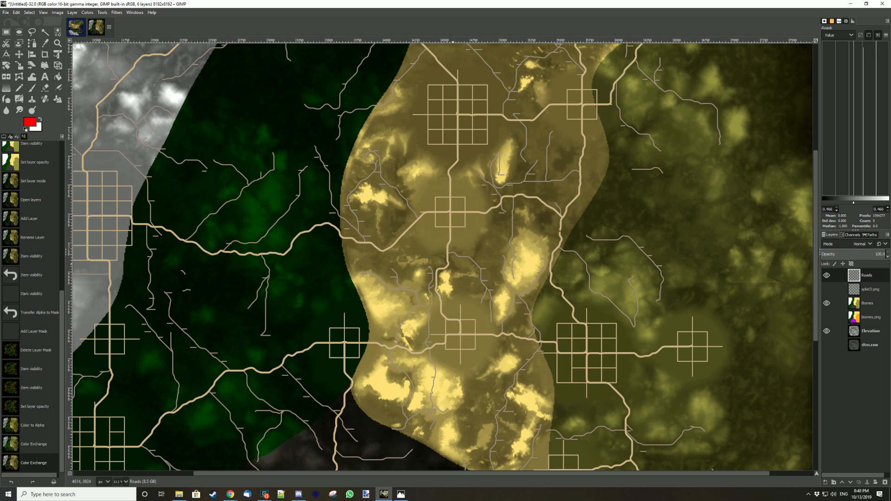
{"action": "scroll", "coordinate": [498, 263], "scroll_direction": "down", "scroll_amount": 3}
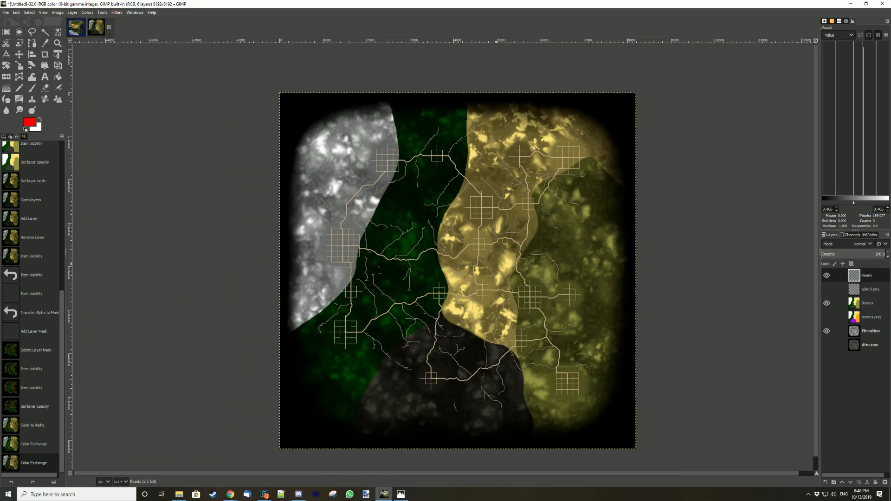
{"action": "scroll", "coordinate": [494, 262], "scroll_direction": "up", "scroll_amount": 1}
{"action": "scroll", "coordinate": [495, 262], "scroll_direction": "down", "scroll_amount": 1}
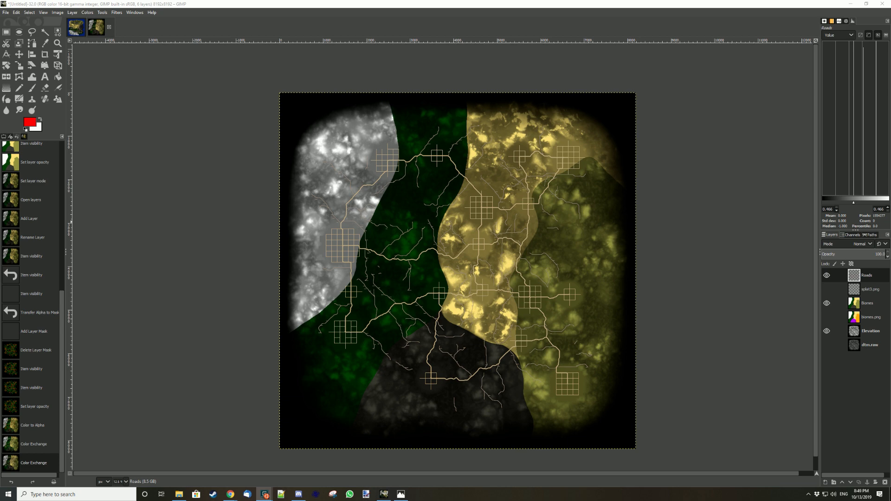
- Switch to the ConEmu terminal, change to the ../PREGEN02/ directory and list its files in long format
{"action": "left_click_drag", "start_coordinate": [0, 199], "coordinate": [577, 66]}
{"action": "type", "text": "cd ../PREF"}
{"action": "type", "text": "EN02/"}
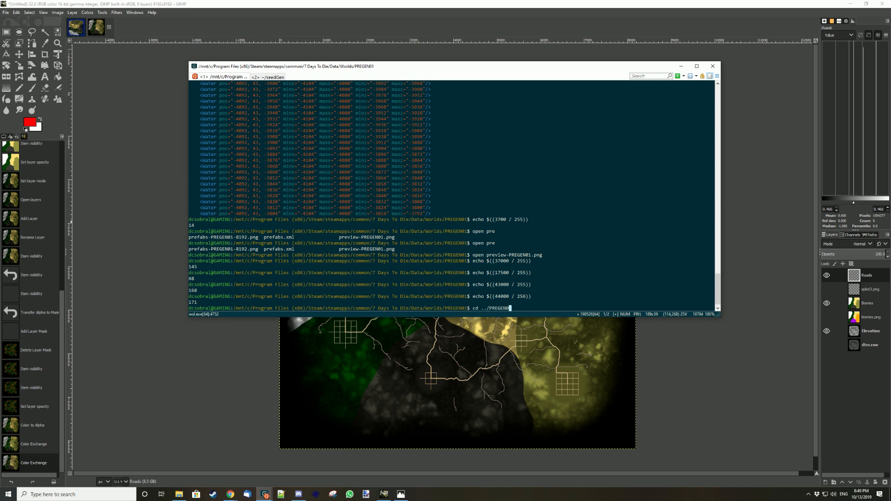
{"action": "key", "text": "Return"}
{"action": "type", "text": "ls -l"}
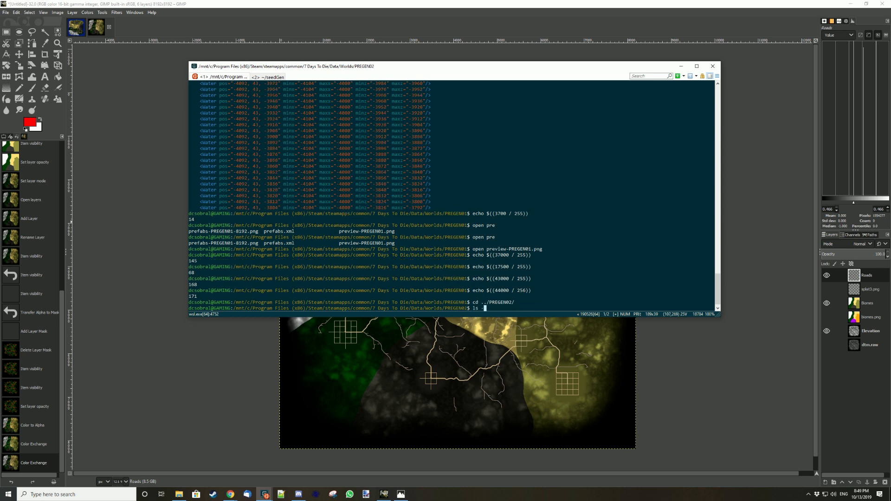
{"action": "key", "text": "Return"}
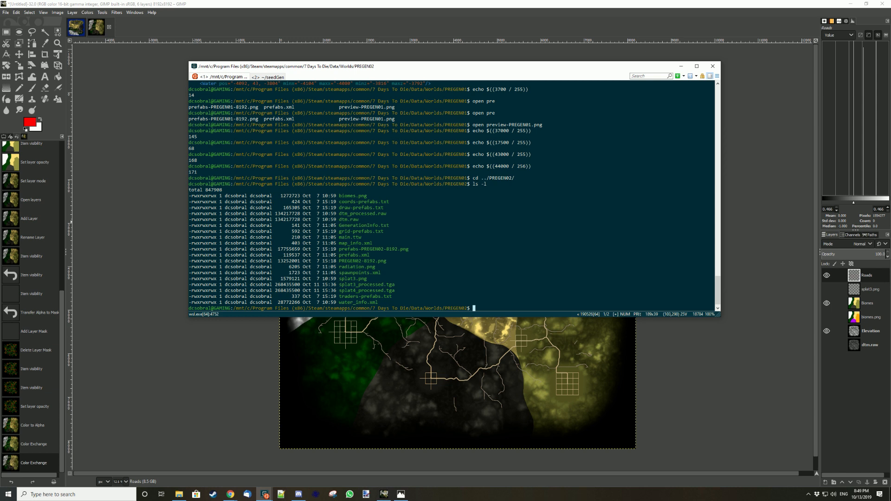
- View water_info.xml with less to examine the positions of the water sources, and close the pager
{"action": "type", "text": "less water _info.xml"}
{"action": "key", "text": "Return"}
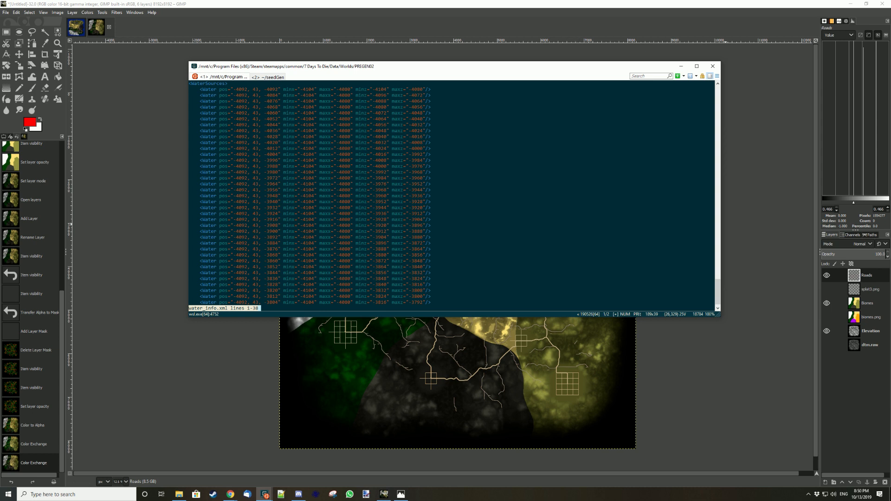
{"action": "key", "text": "q"}
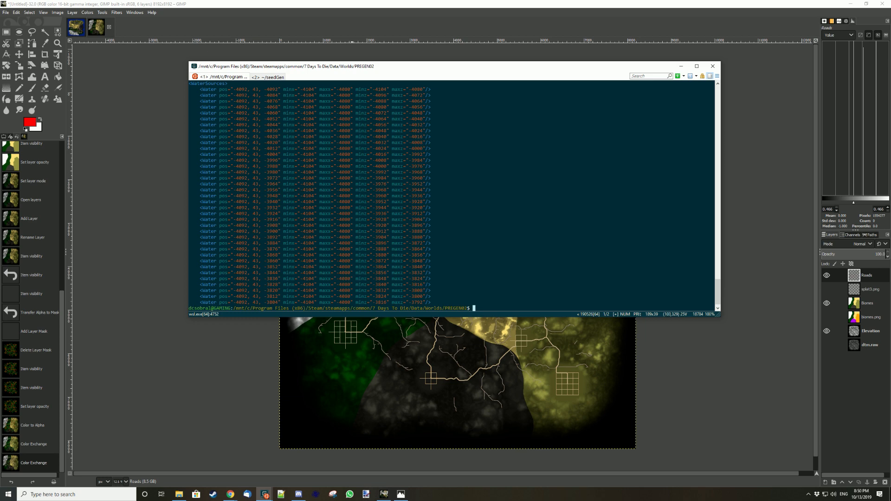
- Return to GIMP and duplicate the dtm.raw layer
{"action": "key", "text": "alt+Tab"}
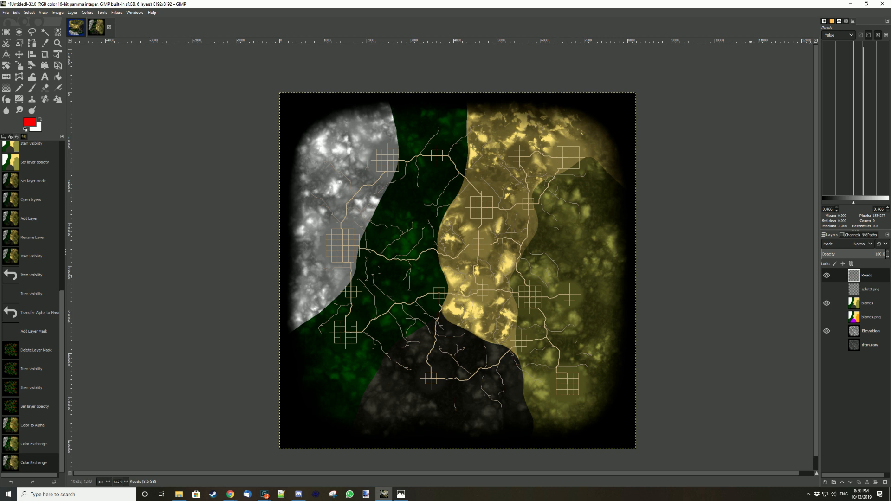
{"action": "left_click", "coordinate": [869, 345]}
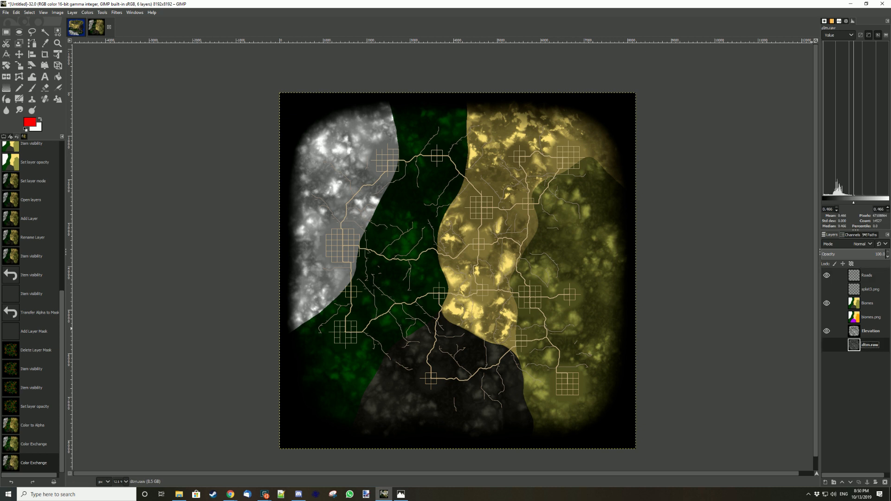
{"action": "right_click", "coordinate": [869, 345]}
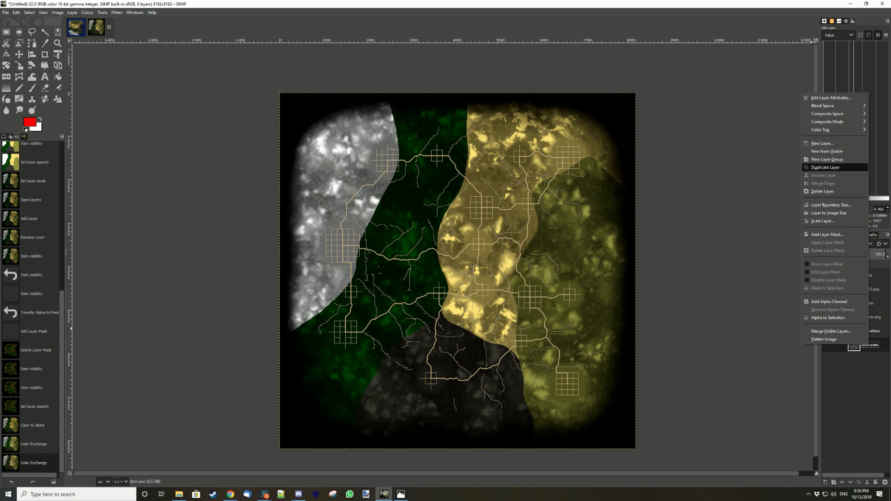
{"action": "left_click", "coordinate": [825, 167]}
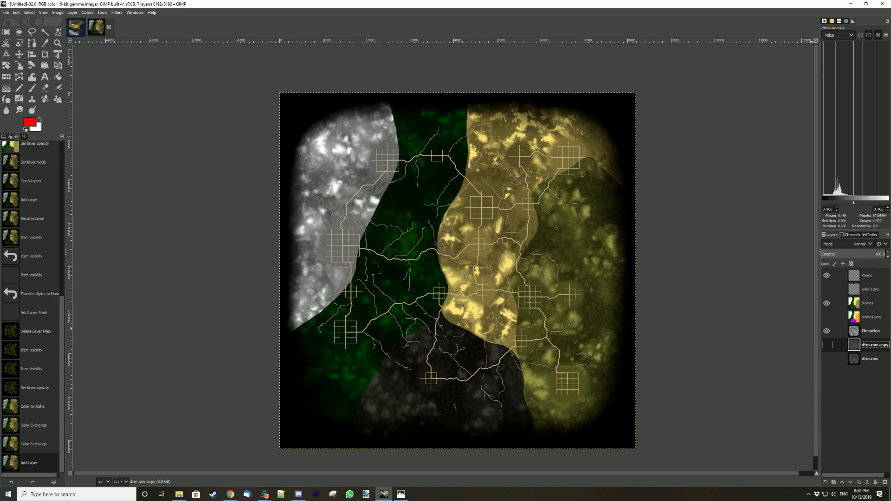
- Rename the copied dtm.raw layer Water and place it, visible, at the top of the layer stack
{"action": "double_click", "coordinate": [874, 345]}
{"action": "type", "text": "Water"}
{"action": "key", "text": "Return"}
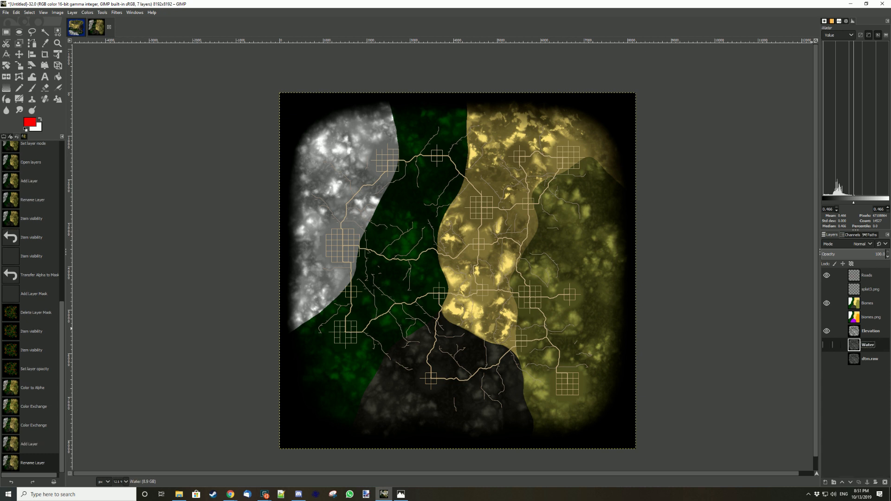
{"action": "left_click_drag", "start_coordinate": [868, 345], "coordinate": [867, 272]}
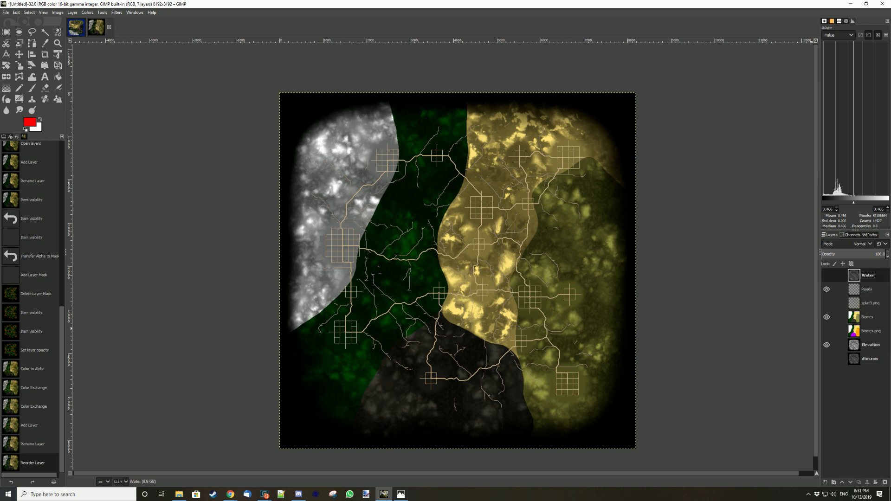
{"action": "left_click", "coordinate": [826, 275]}
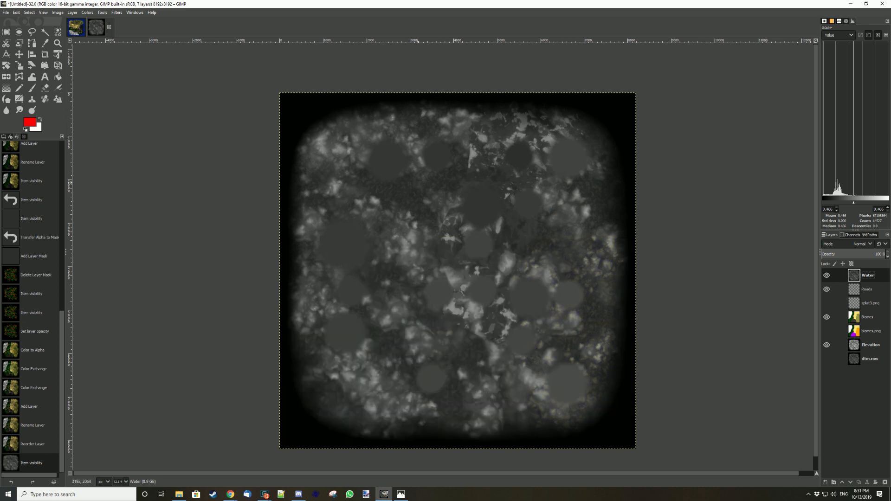
- Open the Windows Calculator and compute 43 × 100 ÷ 255 to express the water height as a percentage
{"action": "key", "text": "super"}
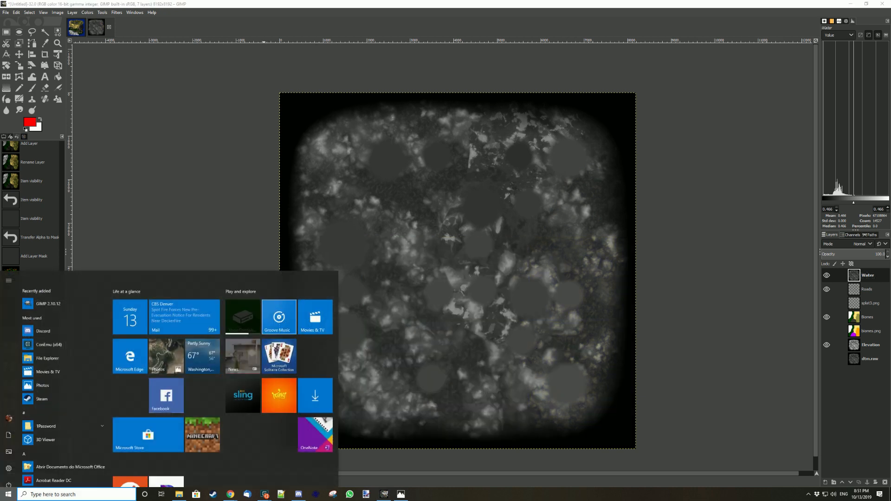
{"action": "type", "text": "calc"}
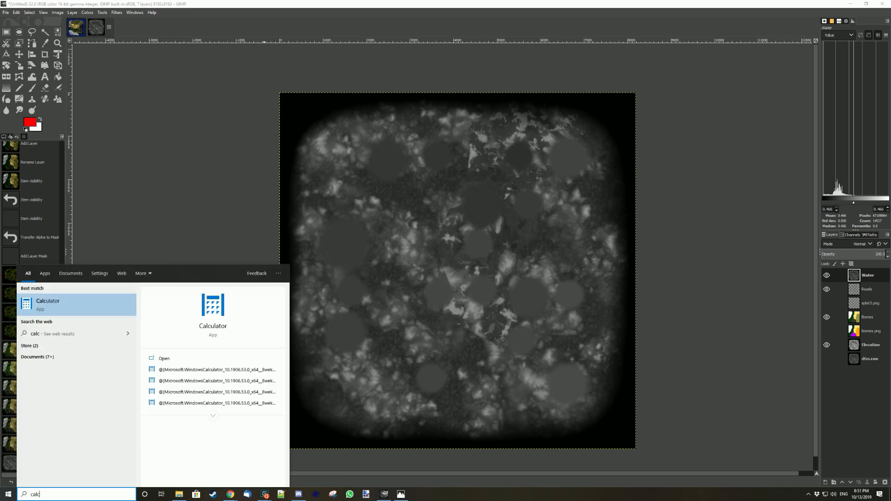
{"action": "key", "text": "Return"}
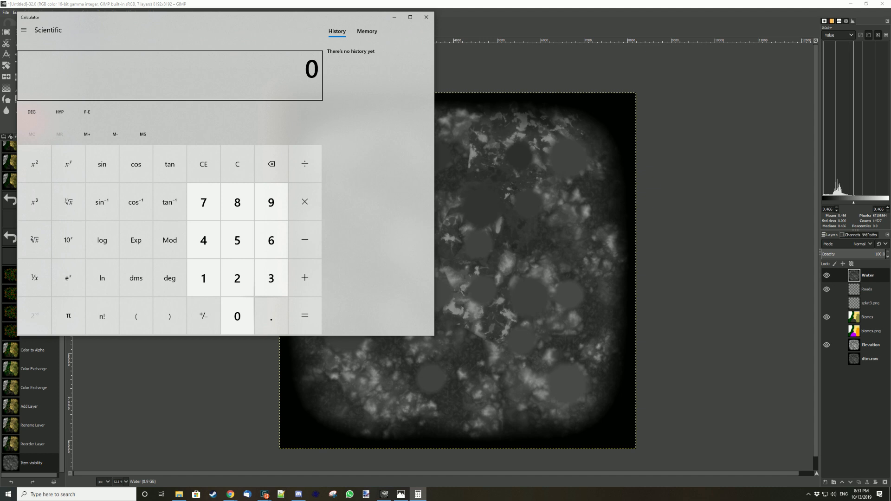
{"action": "type", "text": "43"}
{"action": "type", "text": "/100"}
{"action": "type", "text": "/"}
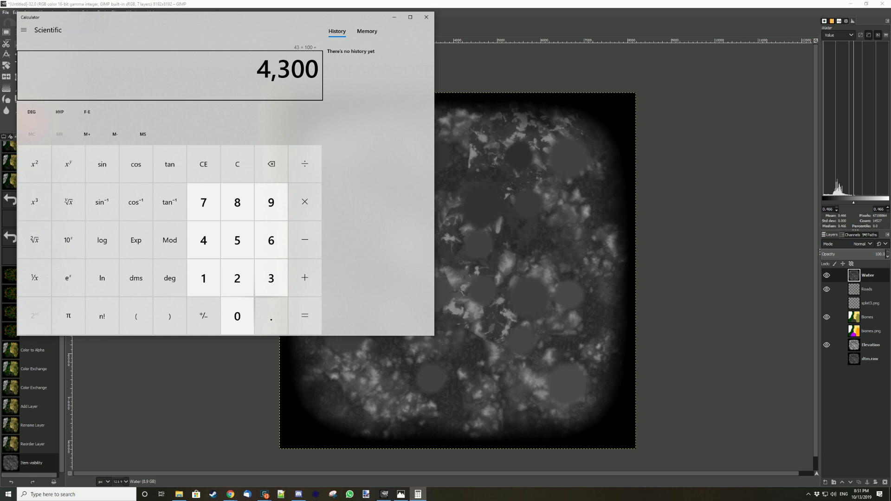
{"action": "type", "text": "255"}
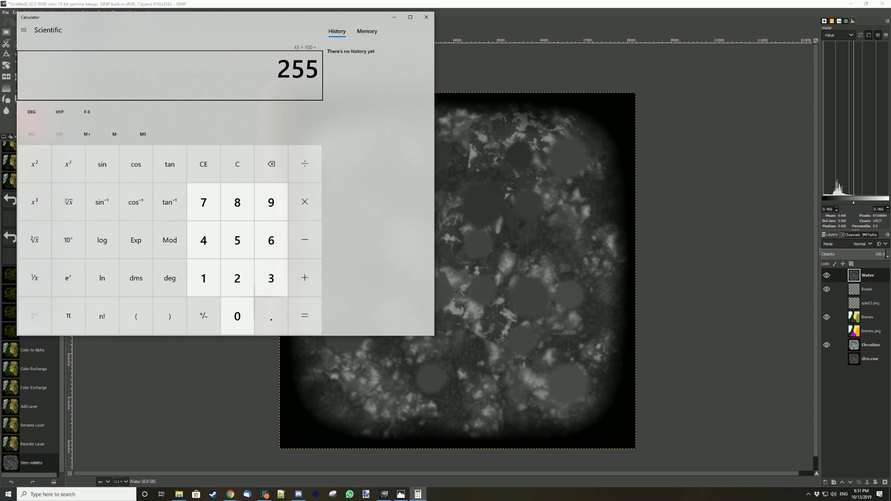
{"action": "key", "text": "Return"}
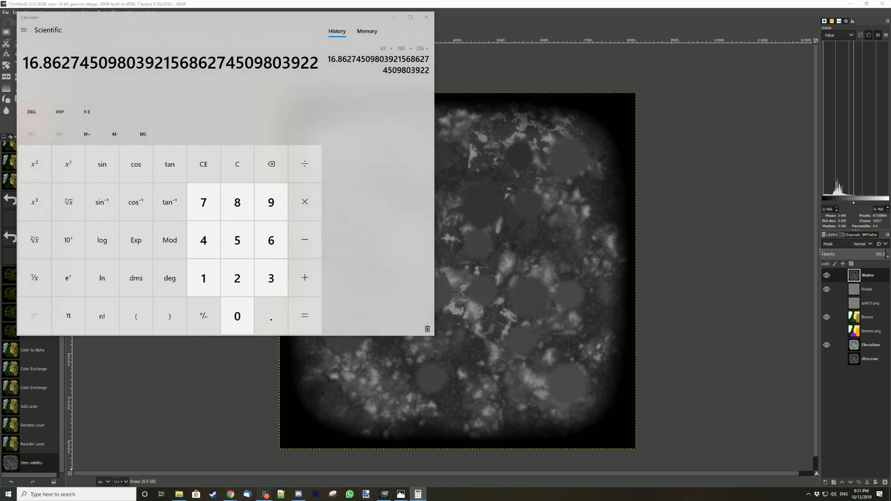
- Clear the Calculator and compute 44 × 100 ÷ 255 to express a water height of 44 as a percentage
{"action": "left_click", "coordinate": [298, 449]}
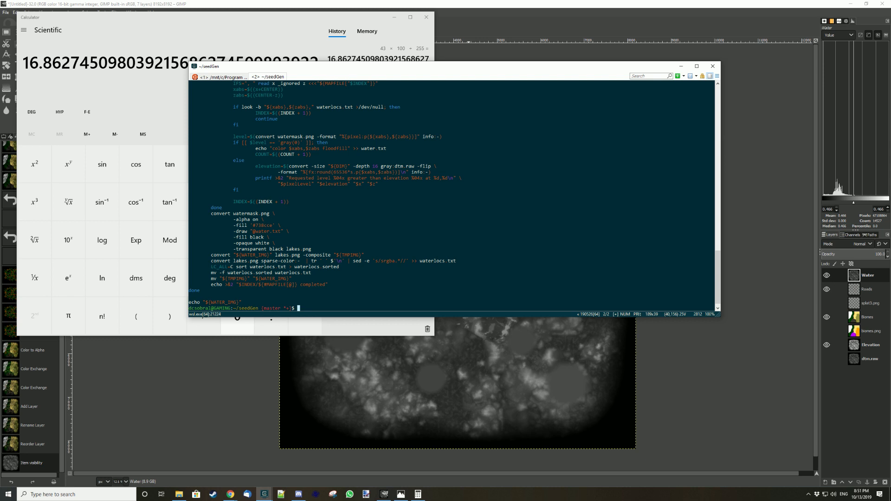
{"action": "key", "text": "alt+Tab"}
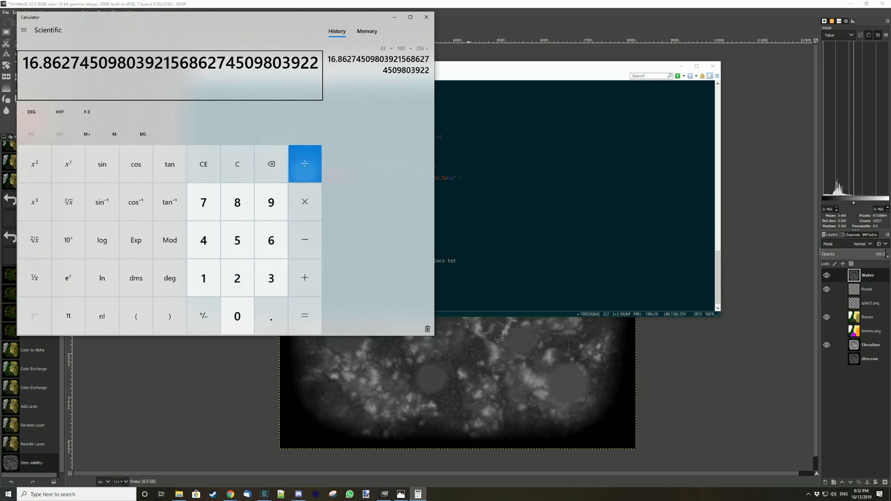
{"action": "left_click", "coordinate": [237, 164]}
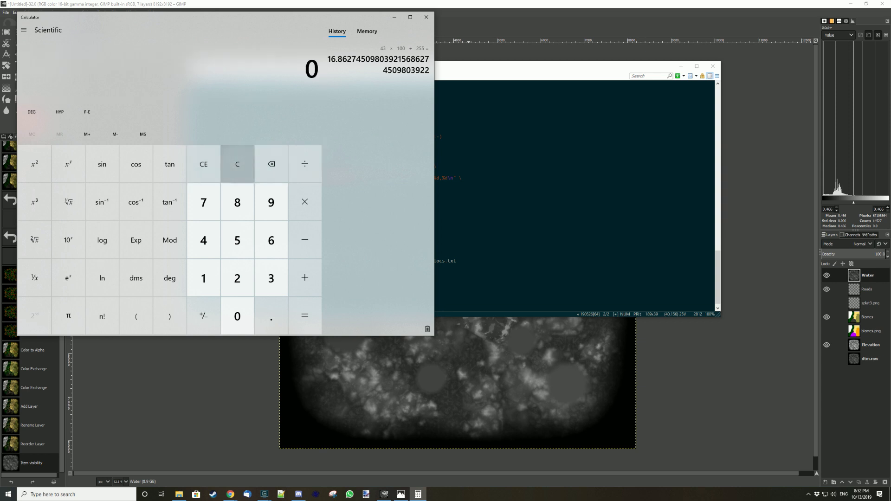
{"action": "type", "text": "44"}
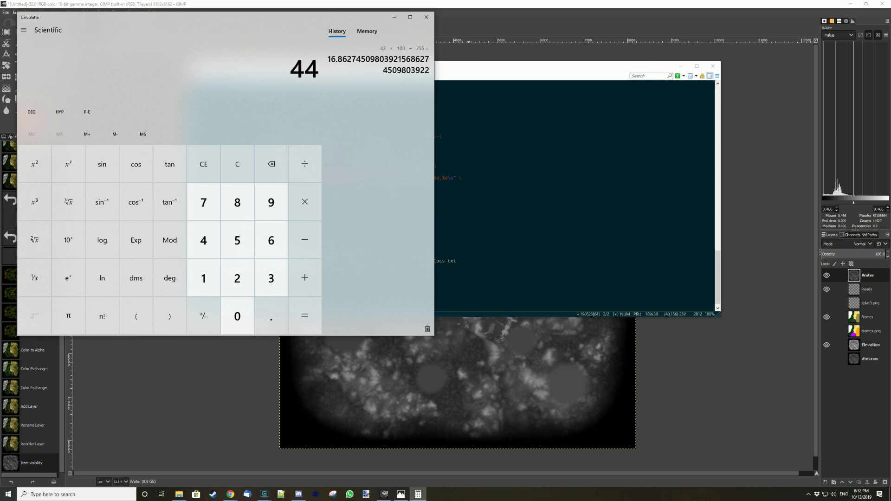
{"action": "type", "text": "100/255"}
{"action": "key", "text": "Return"}
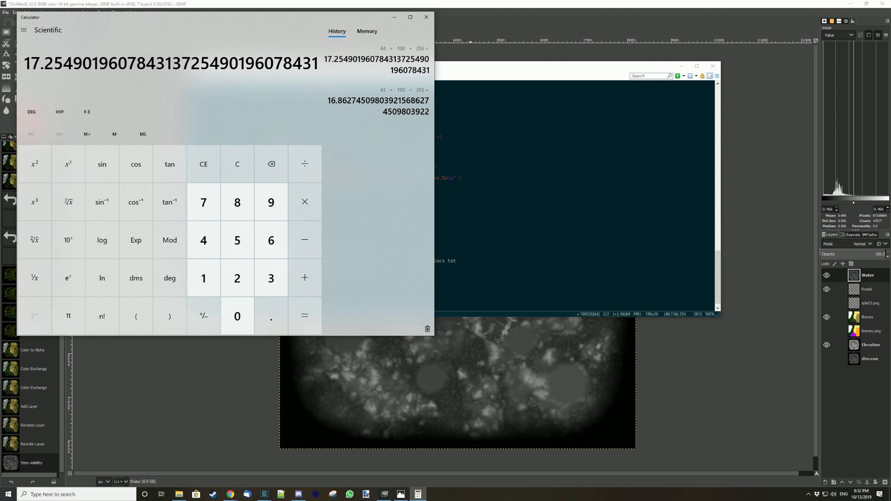
- Switch back to GIMP and apply a Threshold to the Water layer with a lower limit of 0.17
{"action": "left_click", "coordinate": [617, 27]}
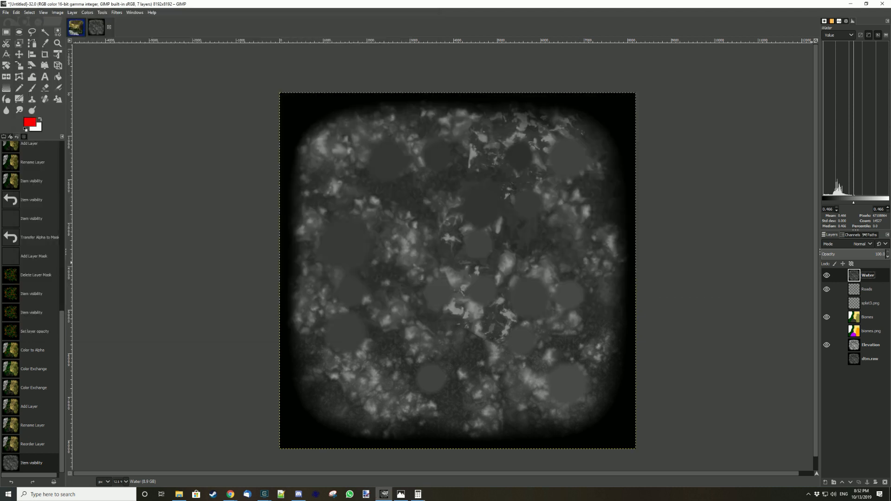
{"action": "right_click", "coordinate": [370, 233]}
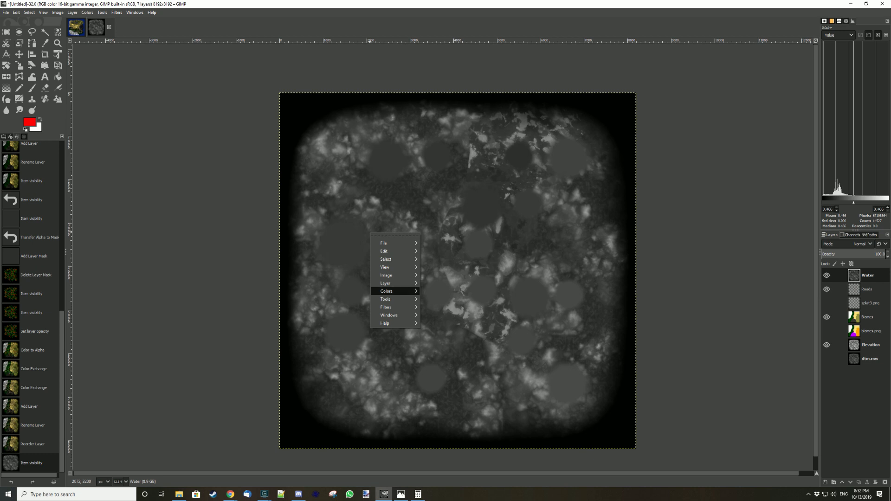
{"action": "mouse_move", "coordinate": [386, 291]}
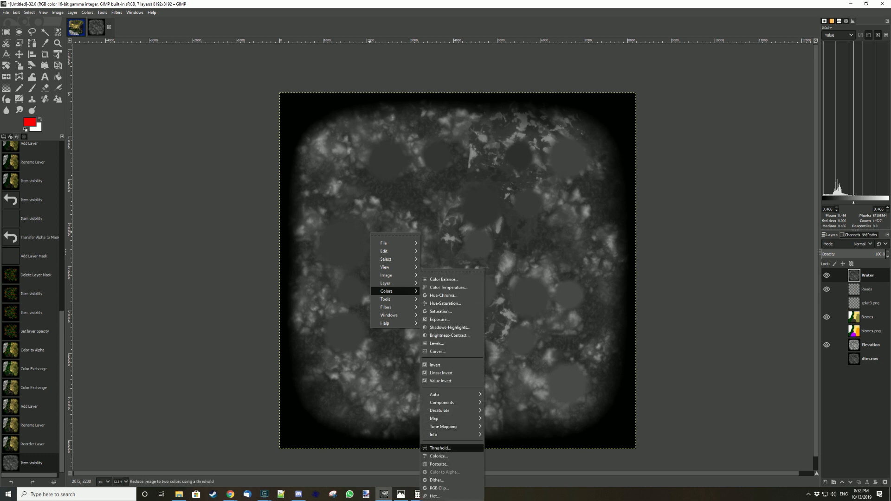
{"action": "left_click", "coordinate": [443, 448]}
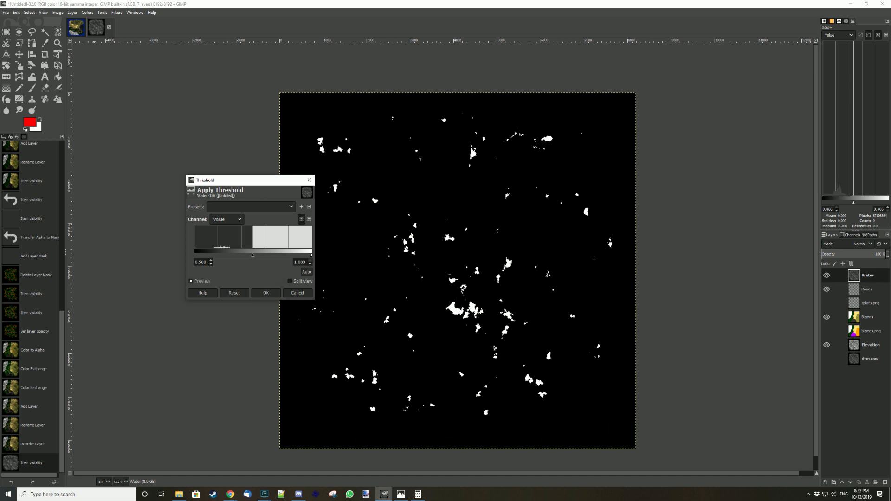
{"action": "double_click", "coordinate": [200, 262]}
{"action": "left_click", "coordinate": [418, 494]}
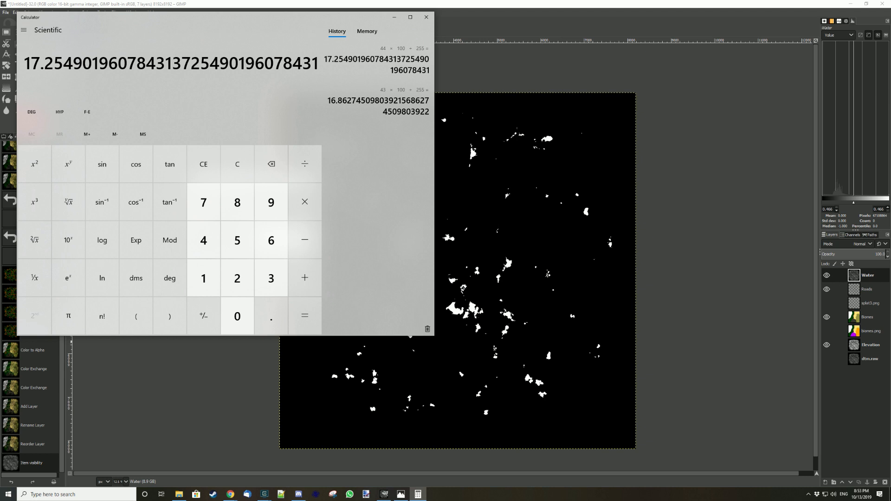
{"action": "key", "text": "alt+Tab"}
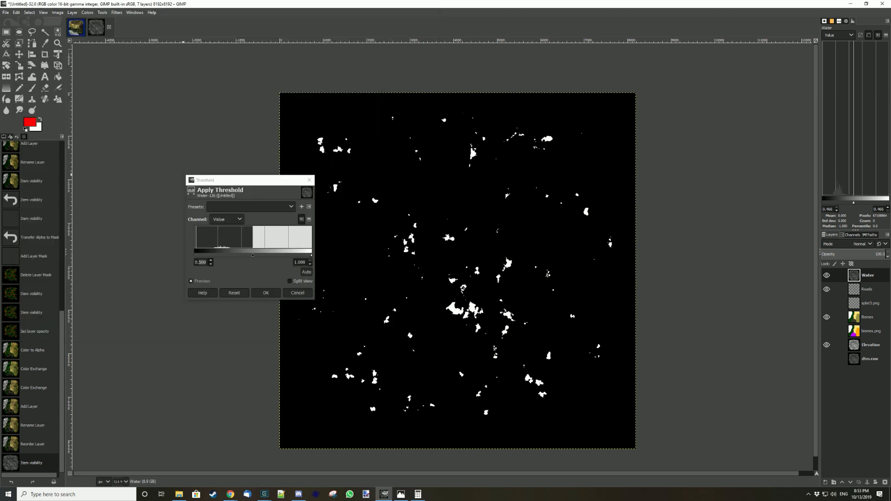
{"action": "key", "text": "1"}
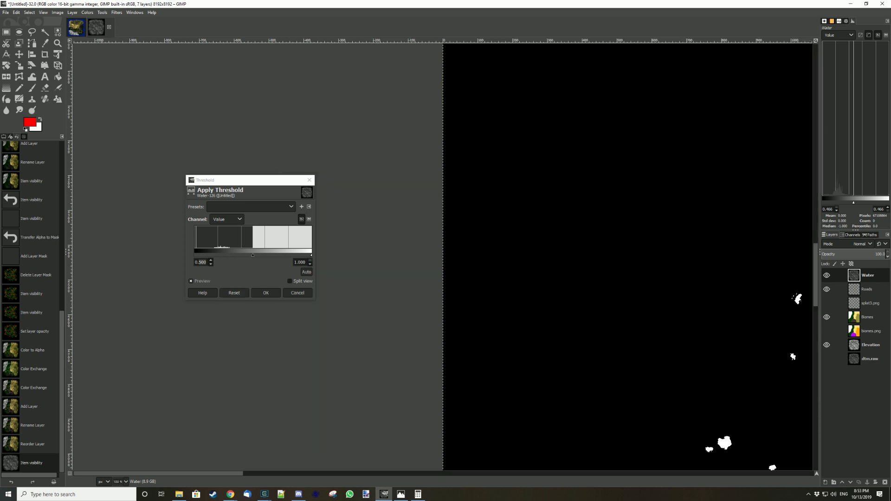
{"action": "left_click", "coordinate": [200, 262]}
{"action": "left_click_drag", "start_coordinate": [200, 262], "coordinate": [205, 262]}
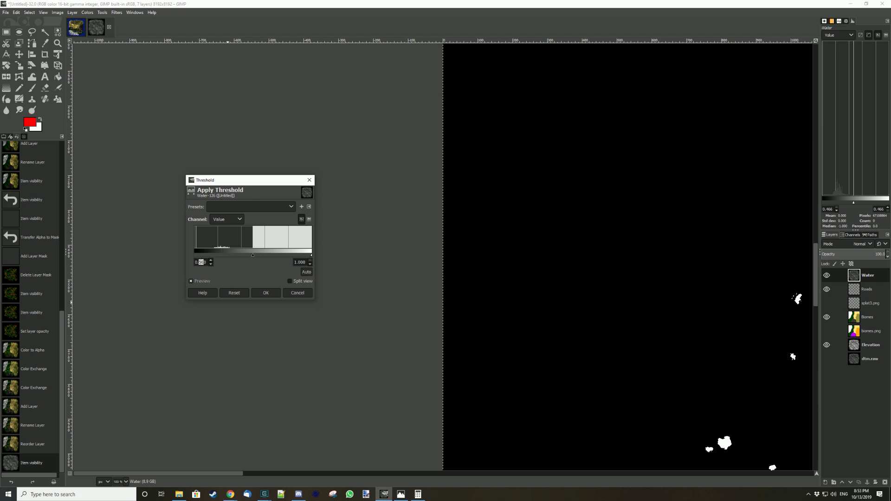
{"action": "type", "text": "17"}
{"action": "key", "text": "Return"}
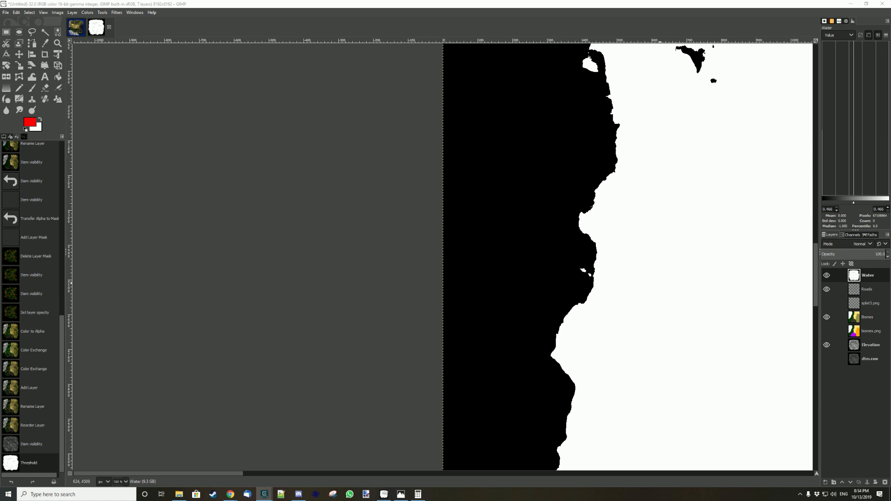
- Examine the black and white areas of the thresholded Water layer across the whole map
{"action": "scroll", "coordinate": [655, 282], "scroll_direction": "down", "scroll_amount": 5}
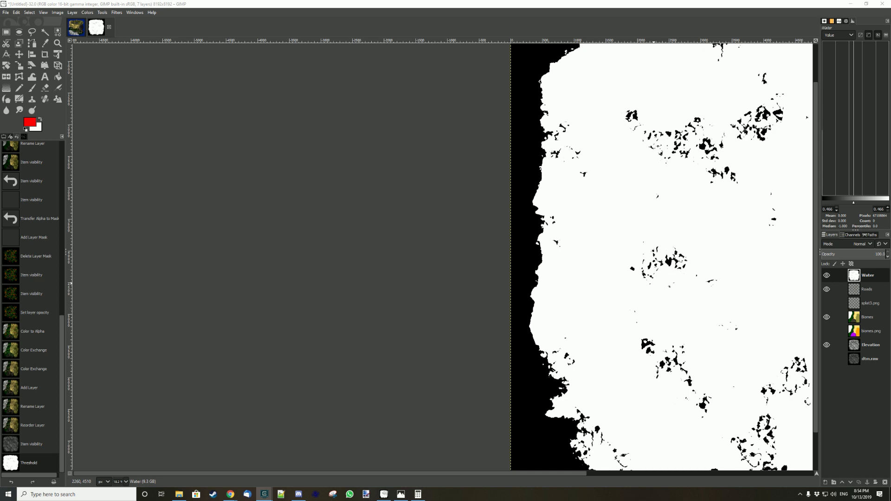
{"action": "key", "text": "shift+j"}
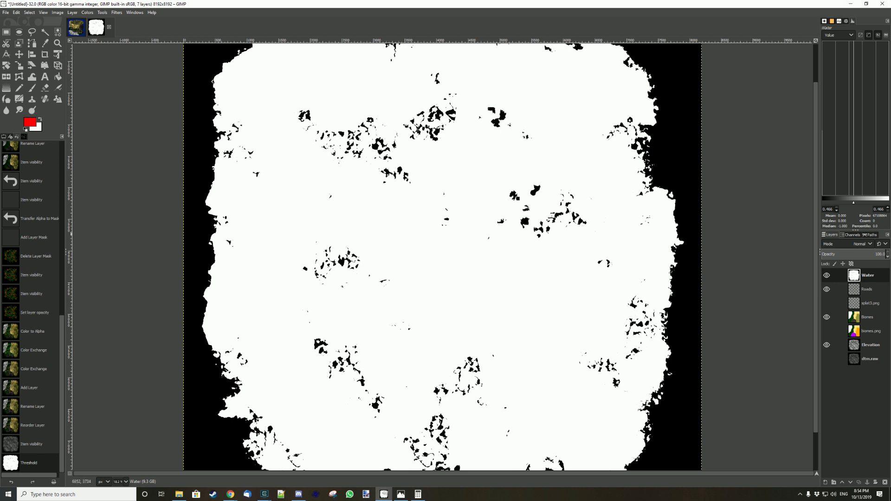
{"action": "key", "text": "minus"}
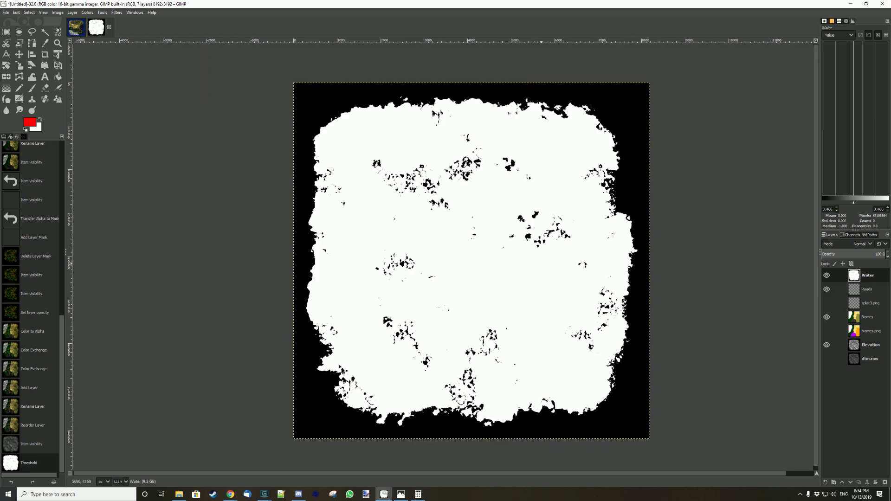
{"action": "key", "text": "shift+j"}
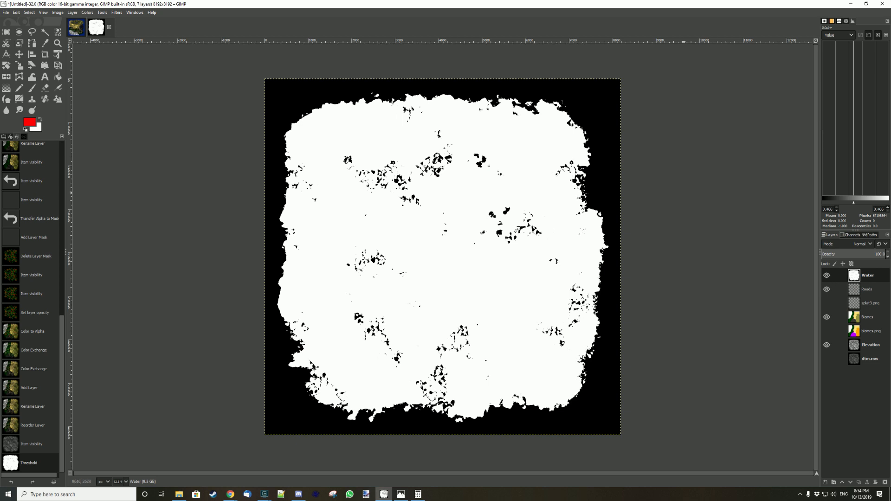
{"action": "key", "text": "plus"}
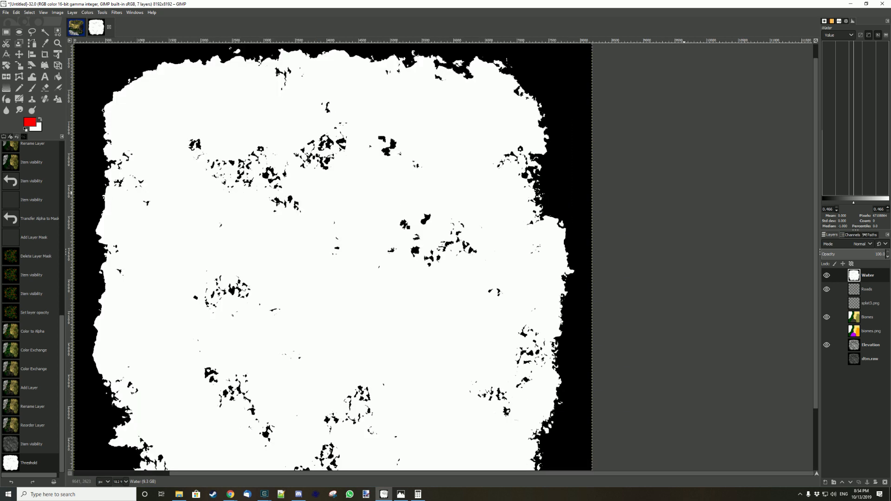
{"action": "key", "text": "shift+j"}
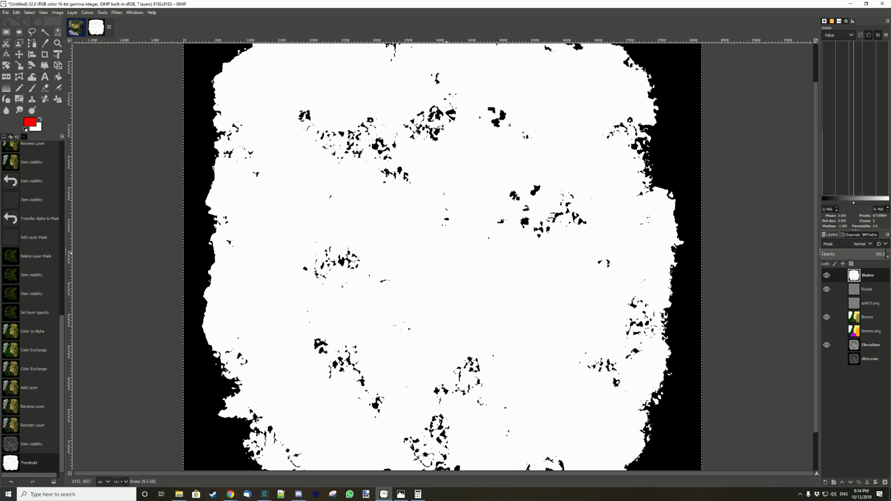
{"action": "key", "text": "minus"}
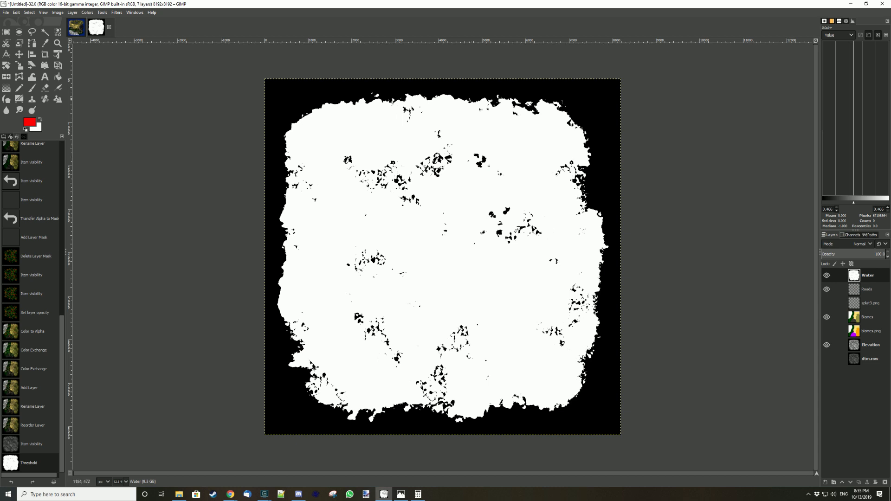
- Start a Color Exchange on the Water layer and sample the black border area as the source color
{"action": "right_click", "coordinate": [294, 97]}
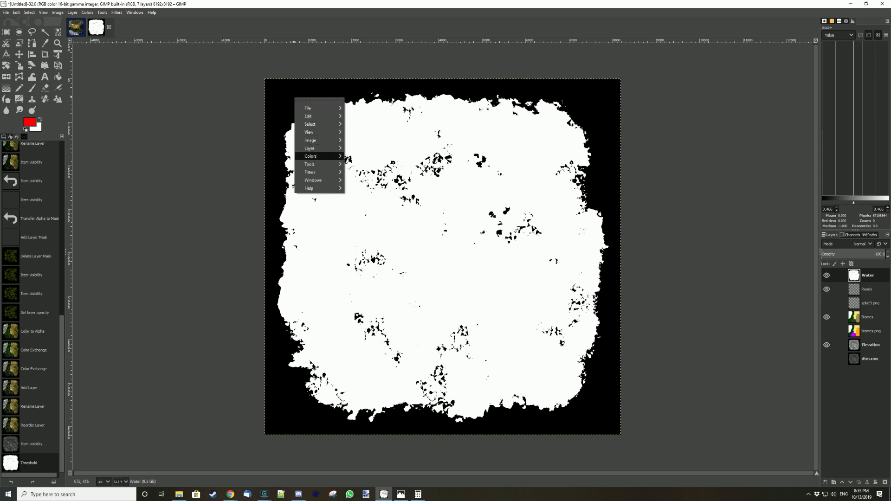
{"action": "mouse_move", "coordinate": [320, 156]}
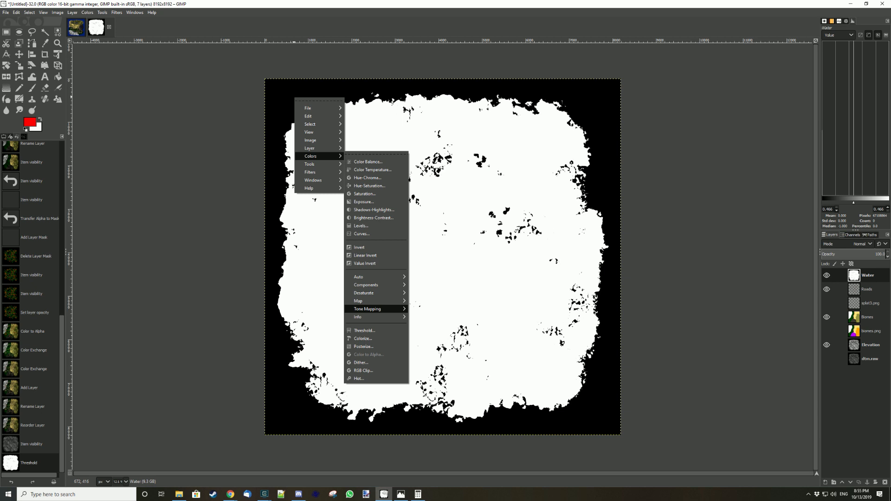
{"action": "mouse_move", "coordinate": [371, 300]}
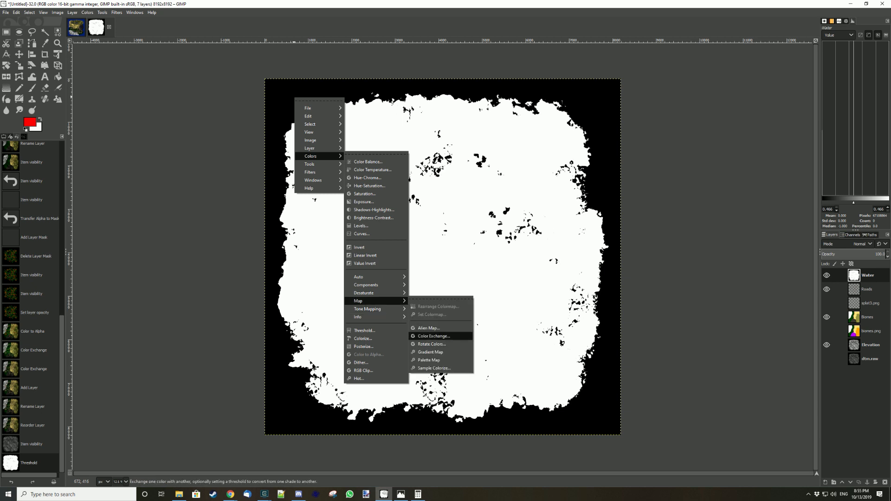
{"action": "left_click", "coordinate": [433, 336]}
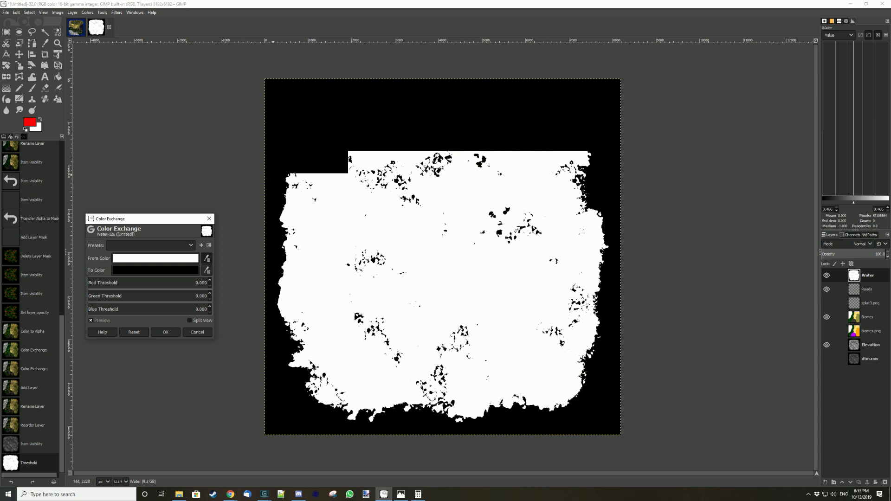
{"action": "left_click", "coordinate": [271, 180]}
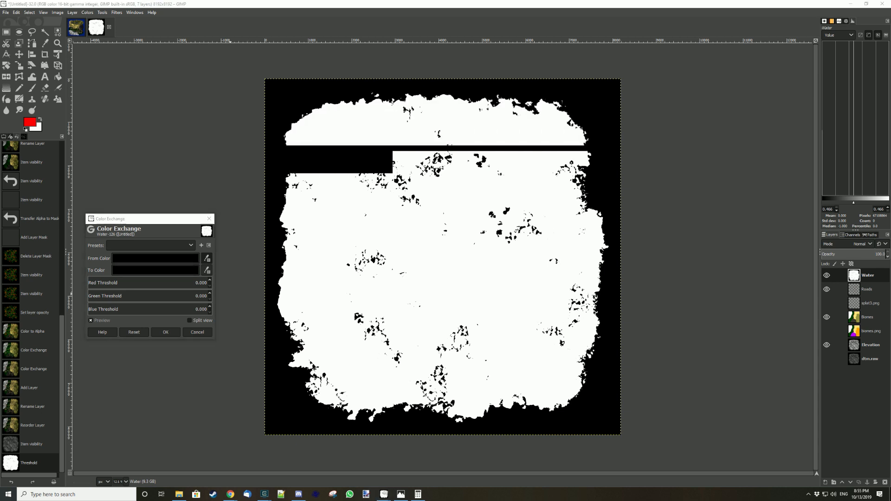
- Set the replacement color to 738cce, turn off the preview and apply the color exchange
{"action": "left_click", "coordinate": [172, 271]}
{"action": "double_click", "coordinate": [215, 302]}
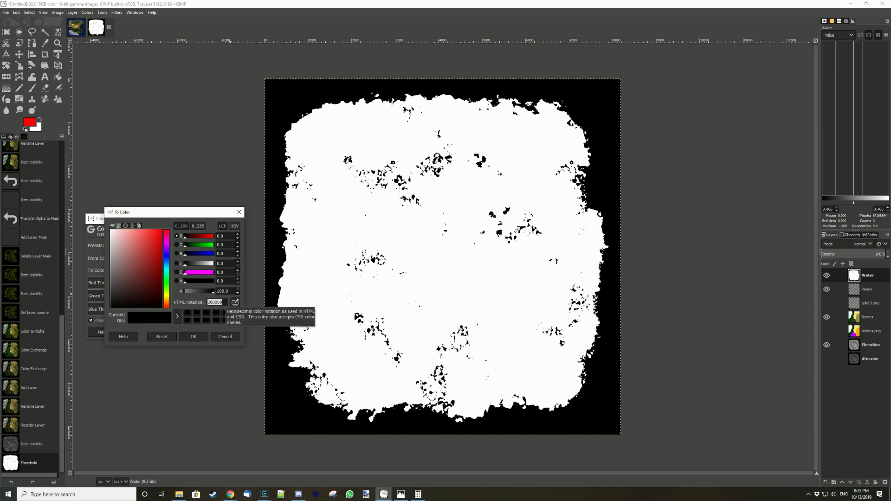
{"action": "type", "text": "73"}
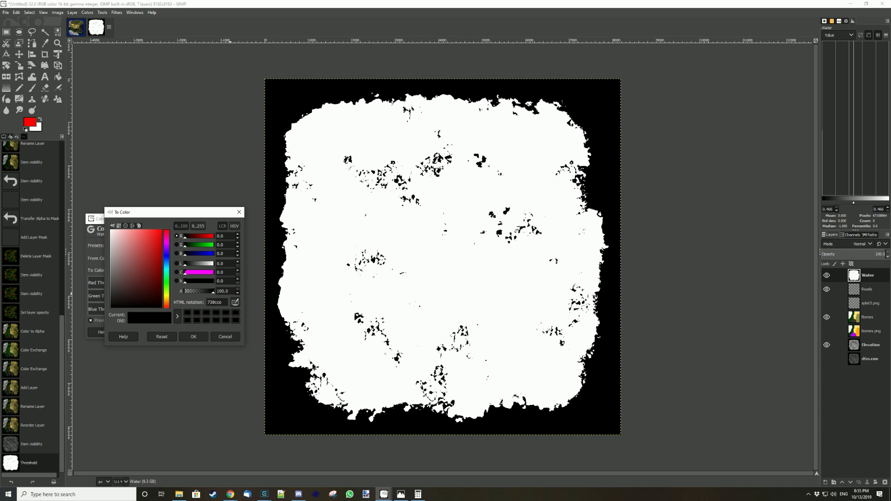
{"action": "type", "text": "8cce"}
{"action": "key", "text": "Return"}
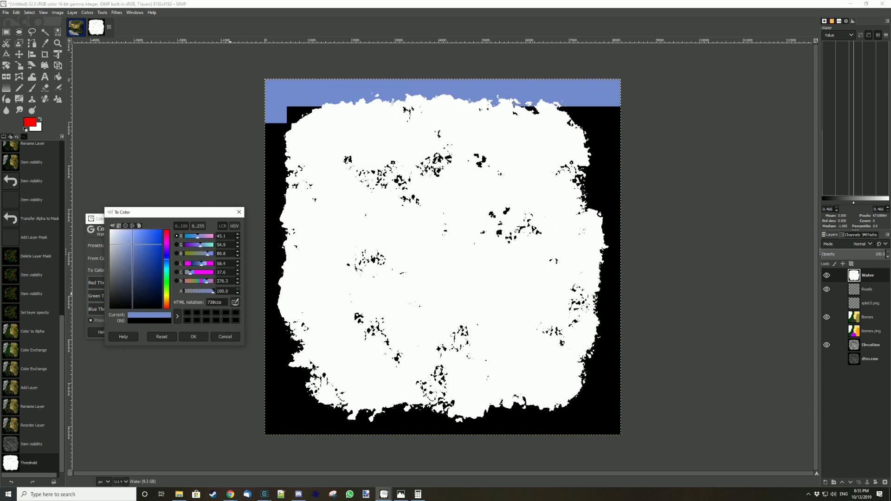
{"action": "key", "text": "Return"}
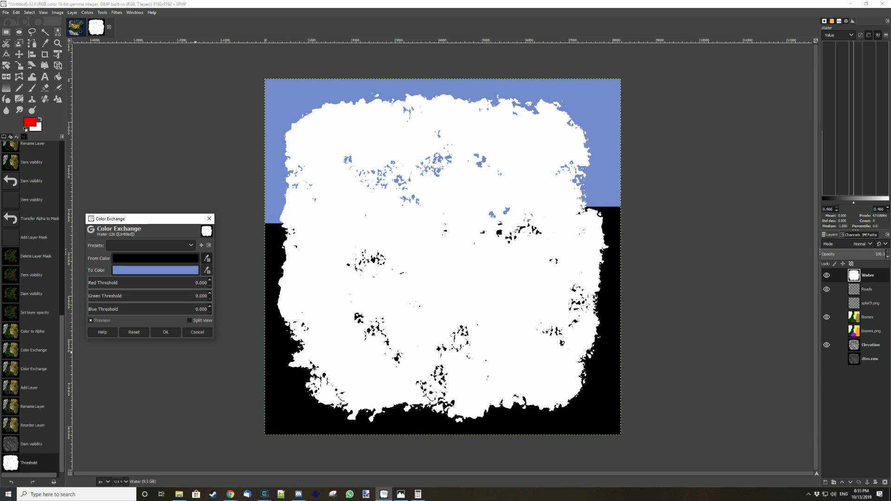
{"action": "left_click", "coordinate": [91, 320]}
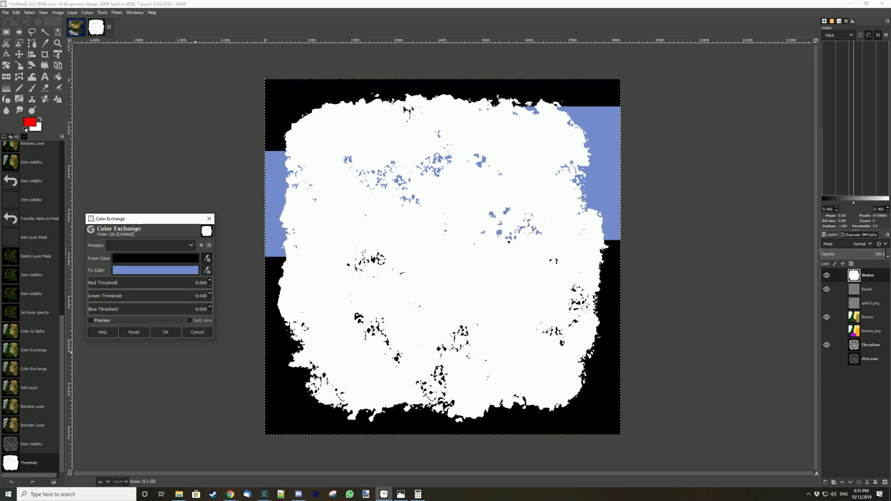
{"action": "left_click", "coordinate": [165, 332]}
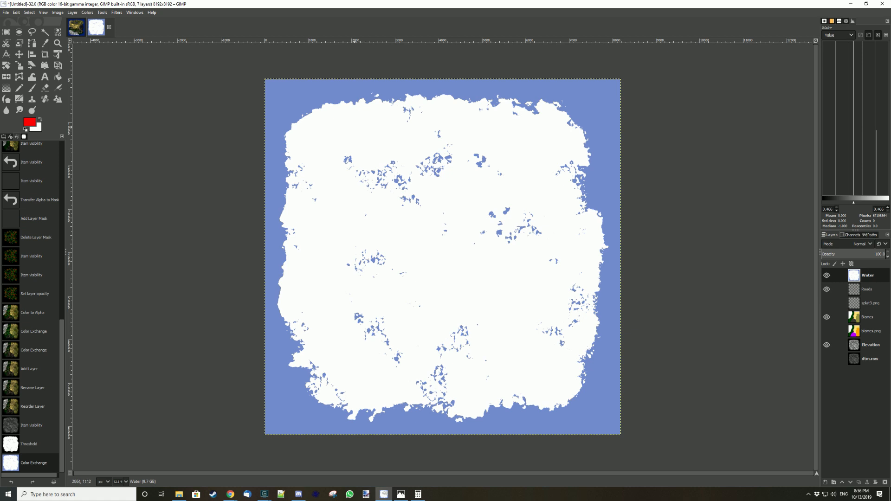
- Add an alpha channel to the Water layer
{"action": "right_click", "coordinate": [355, 128]}
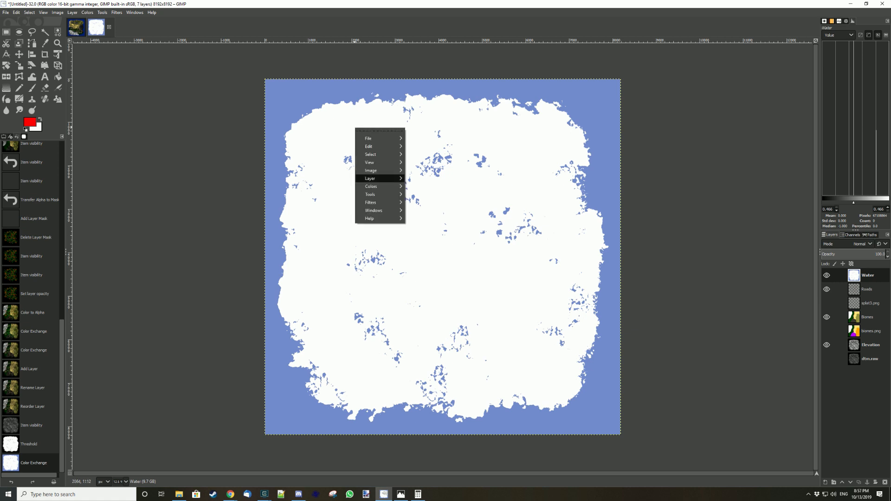
{"action": "mouse_move", "coordinate": [372, 179]}
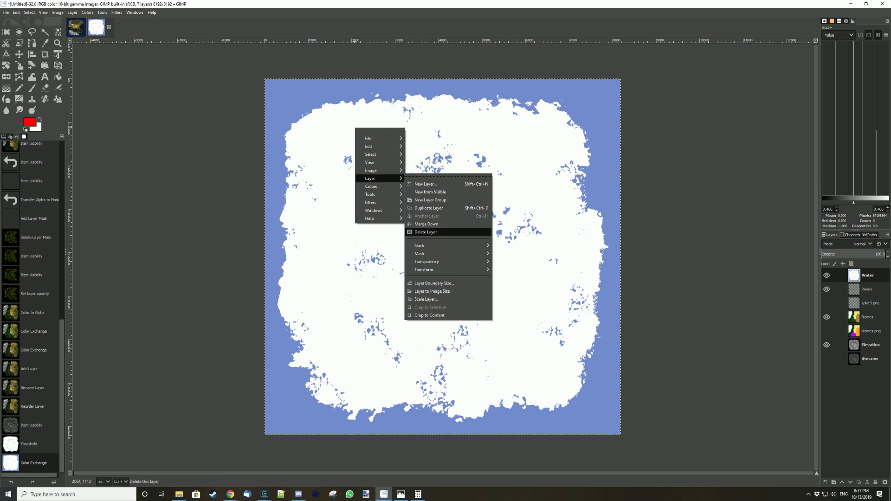
{"action": "mouse_move", "coordinate": [426, 262]}
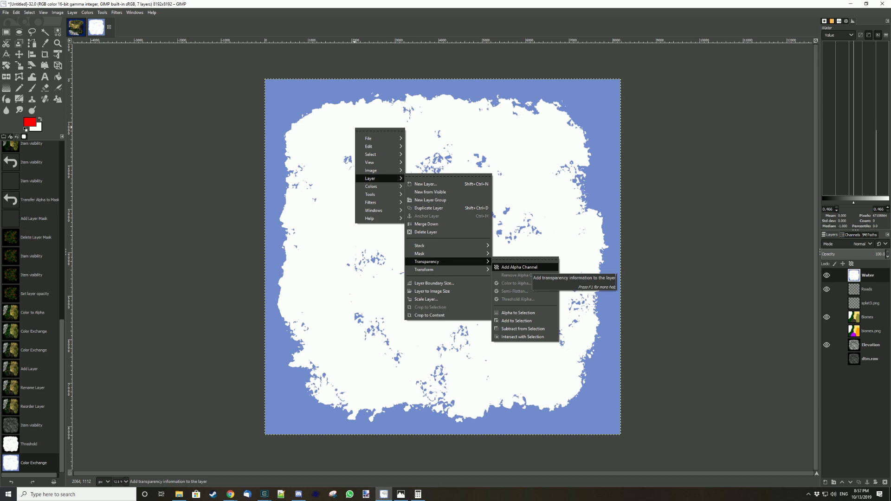
{"action": "left_click", "coordinate": [524, 267]}
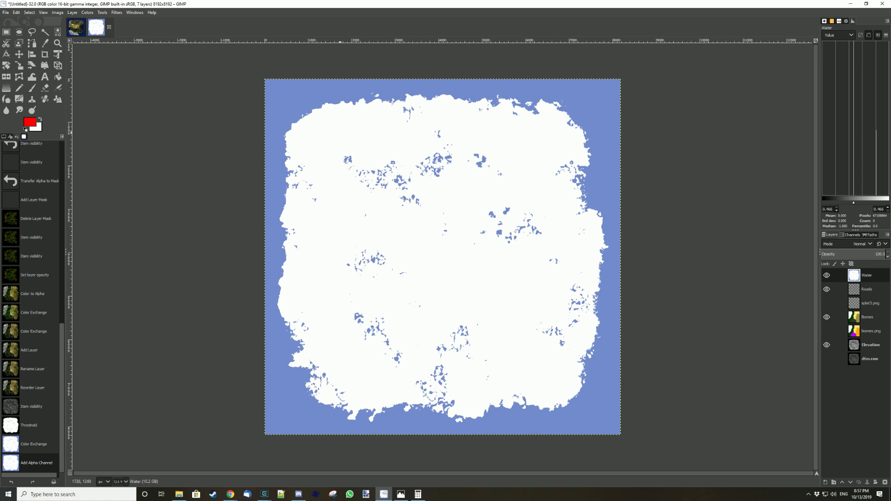
- Convert the white areas of the Water layer to transparency with Color to Alpha, turning on the preview before applying
{"action": "right_click", "coordinate": [341, 134]}
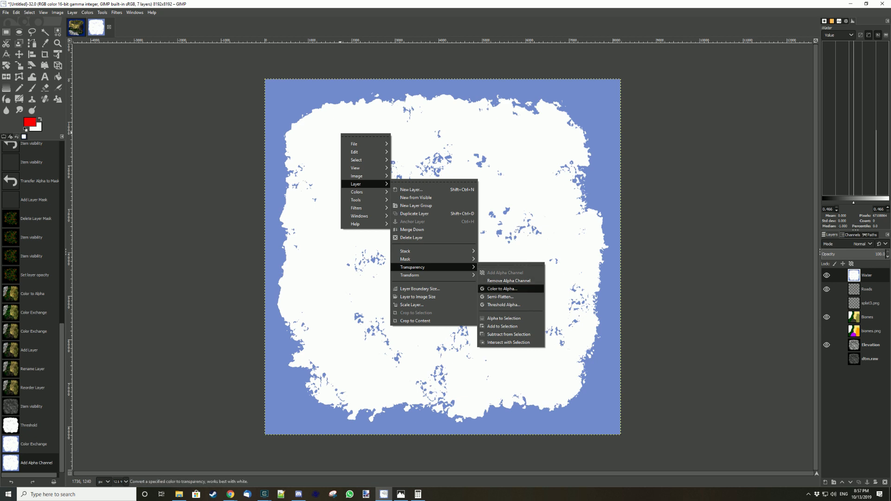
{"action": "left_click", "coordinate": [504, 288]}
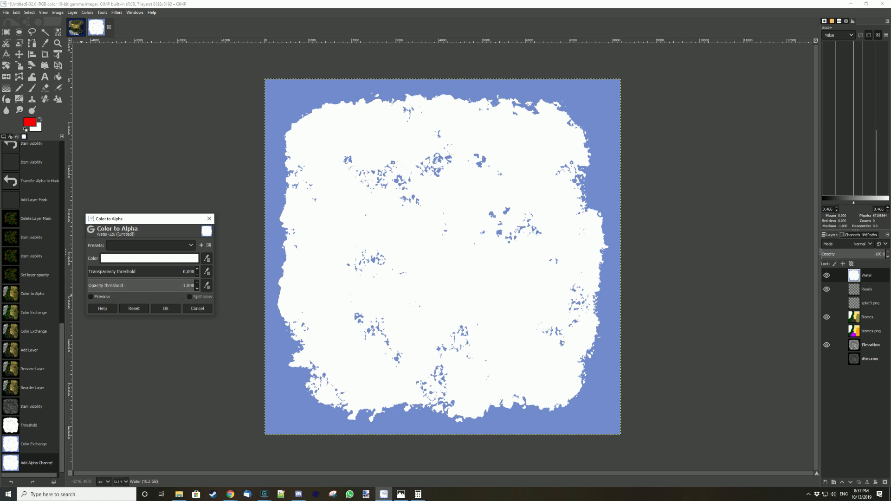
{"action": "left_click", "coordinate": [92, 297]}
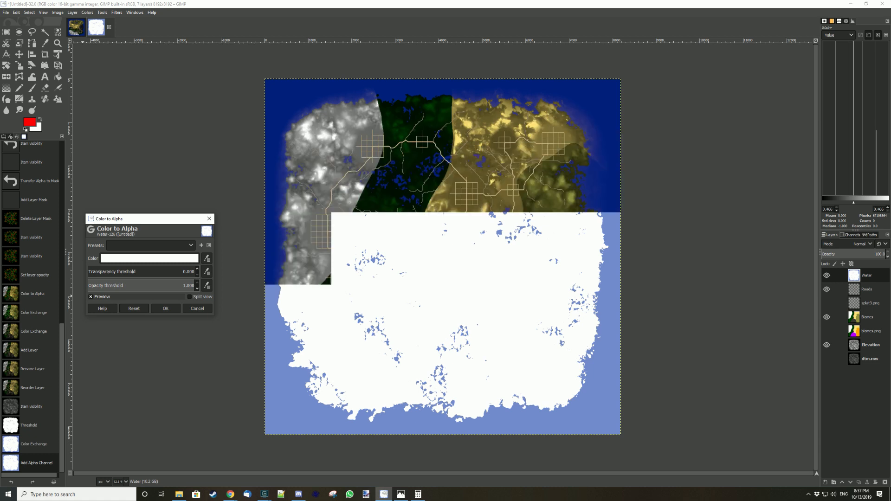
{"action": "left_click", "coordinate": [165, 308]}
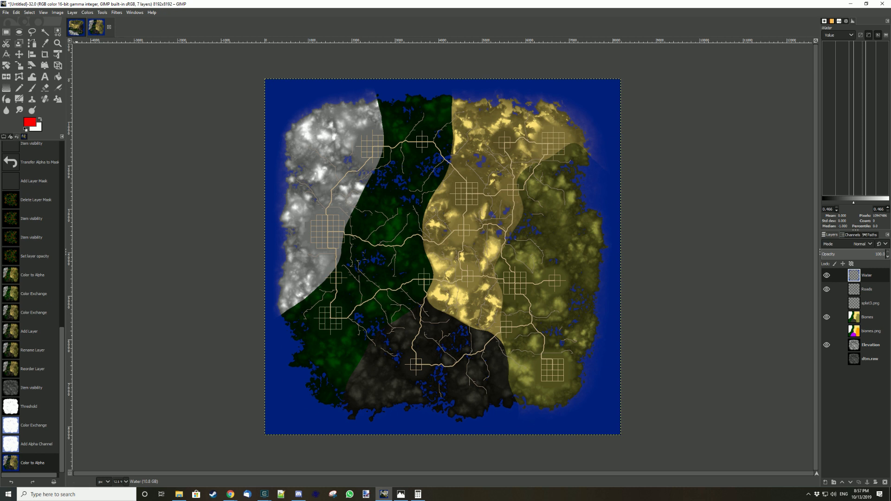
- Open radiation.png from the PREGEN03 world folder as a new layer
{"action": "left_click", "coordinate": [5, 12]}
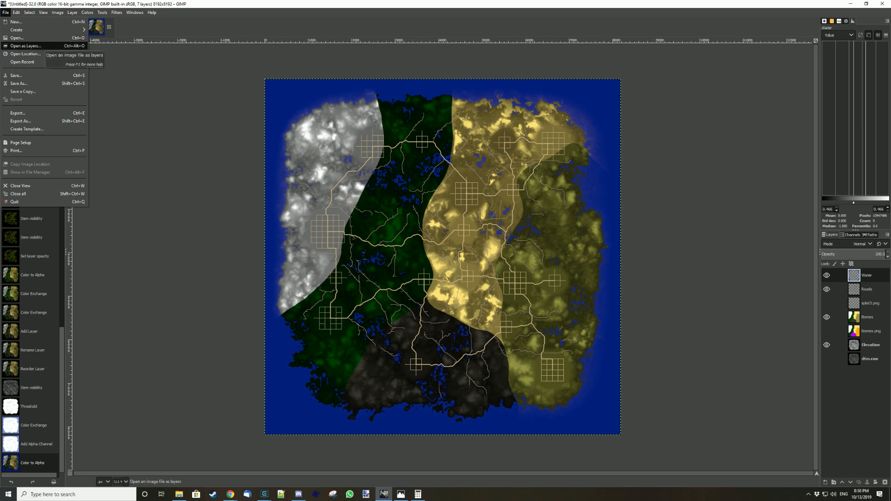
{"action": "left_click", "coordinate": [44, 46]}
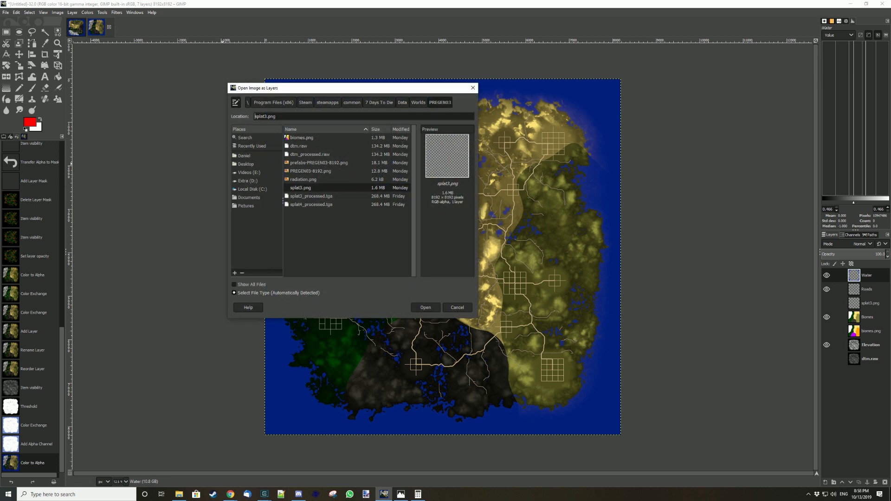
{"action": "left_click", "coordinate": [303, 179]}
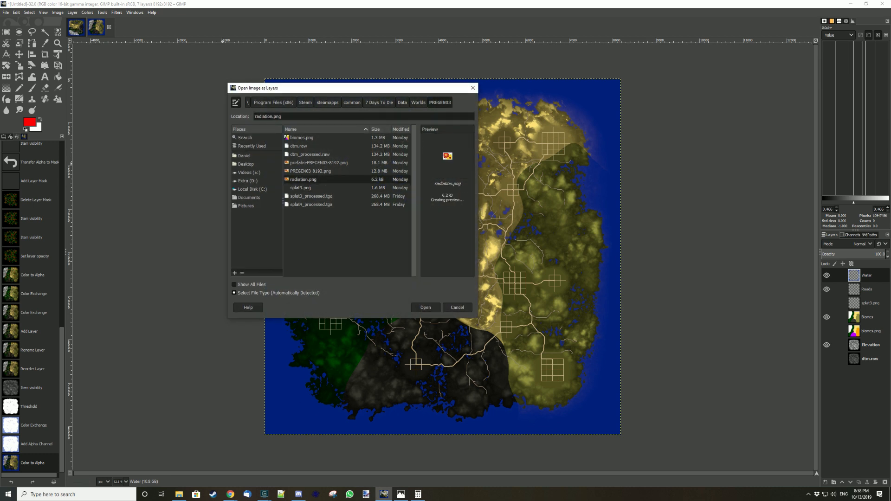
{"action": "left_click", "coordinate": [425, 307]}
- Duplicate the radiation.png layer and hide the original
{"action": "right_click", "coordinate": [866, 276]}
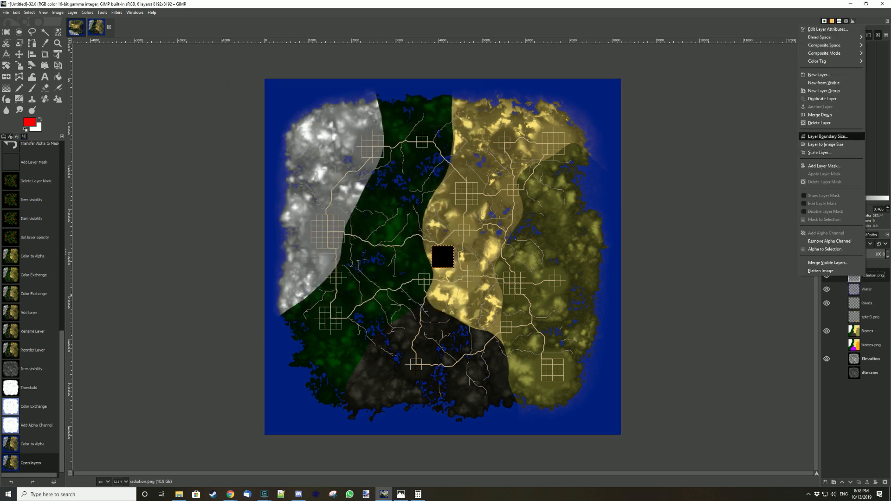
{"action": "left_click", "coordinate": [821, 99]}
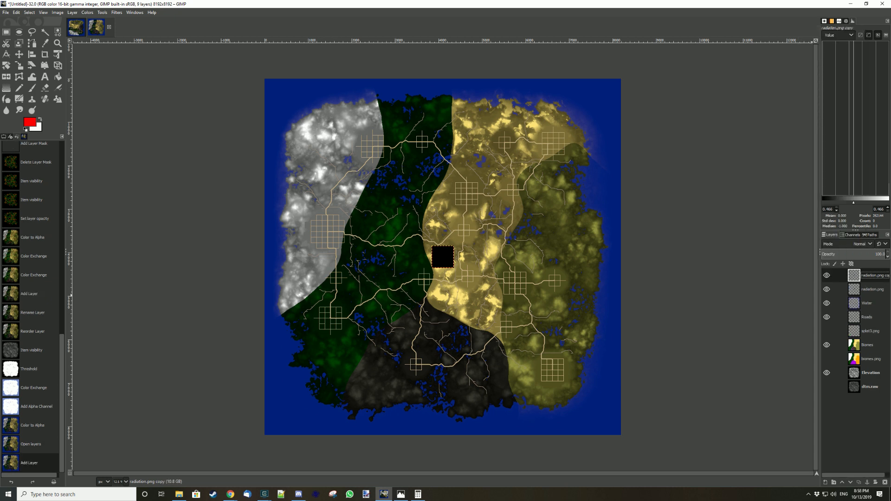
{"action": "left_click", "coordinate": [827, 290]}
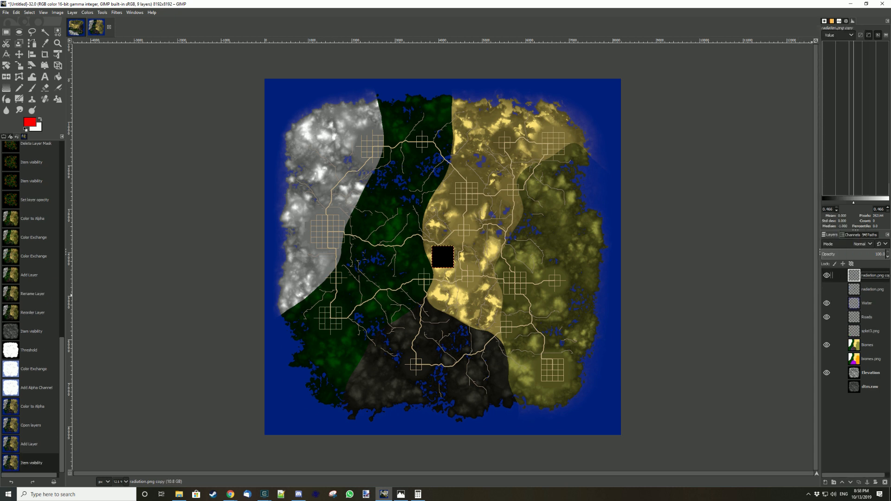
- Rename the duplicated radiation.png layer to Radiation
{"action": "double_click", "coordinate": [874, 275]}
{"action": "type", "text": "Rqadiation"}
{"action": "key", "text": "Return"}
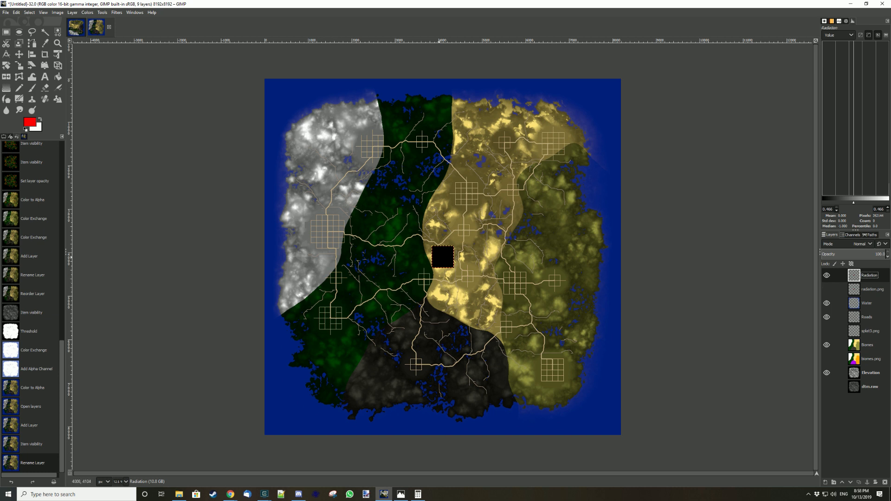
{"action": "right_click", "coordinate": [443, 259]}
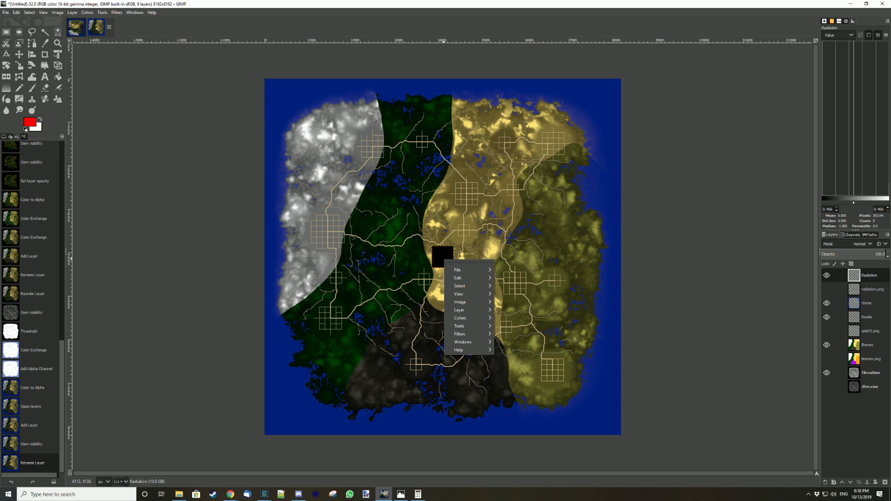
{"action": "left_click", "coordinate": [868, 276]}
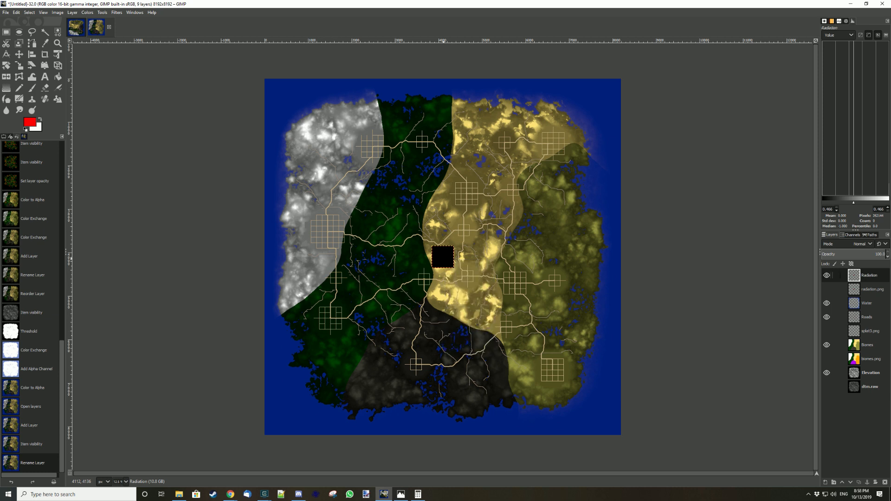
{"action": "right_click", "coordinate": [868, 275]}
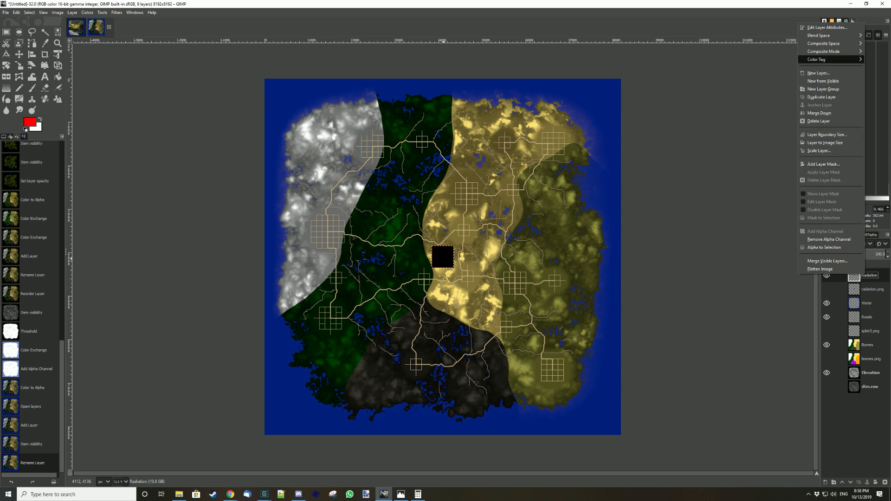
{"action": "left_click", "coordinate": [826, 27]}
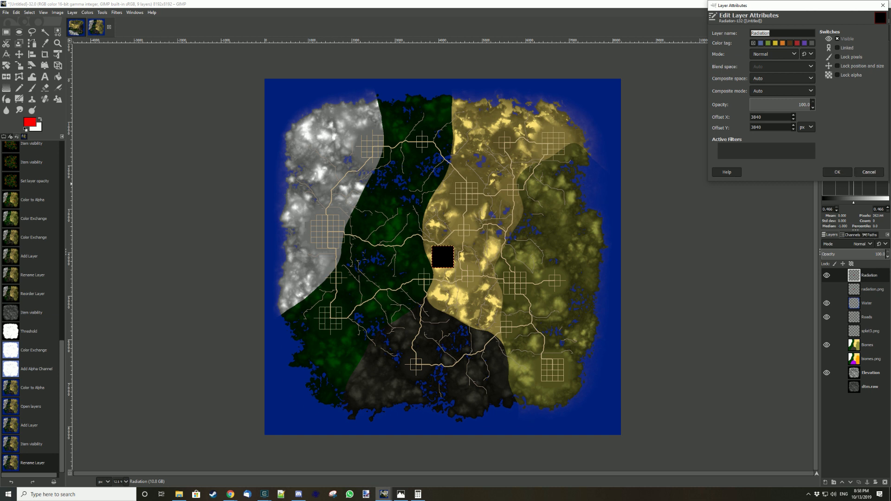
{"action": "left_click", "coordinate": [868, 172]}
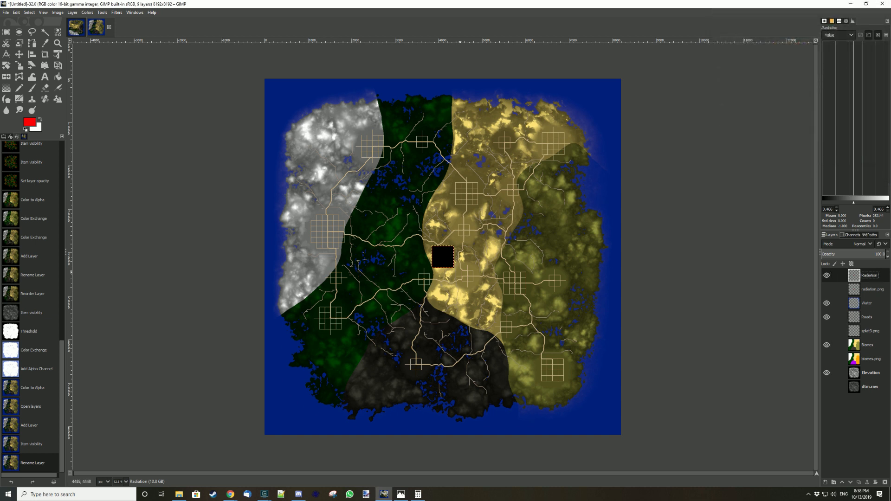
- Check the appearance and pixel dimensions of radiation.png in the file preview, without opening it again
{"action": "key", "text": "alt+f"}
{"action": "key", "text": "Right"}
{"action": "key", "text": "Left"}
{"action": "key", "text": "Down"}
{"action": "key", "text": "Down"}
{"action": "key", "text": "Down"}
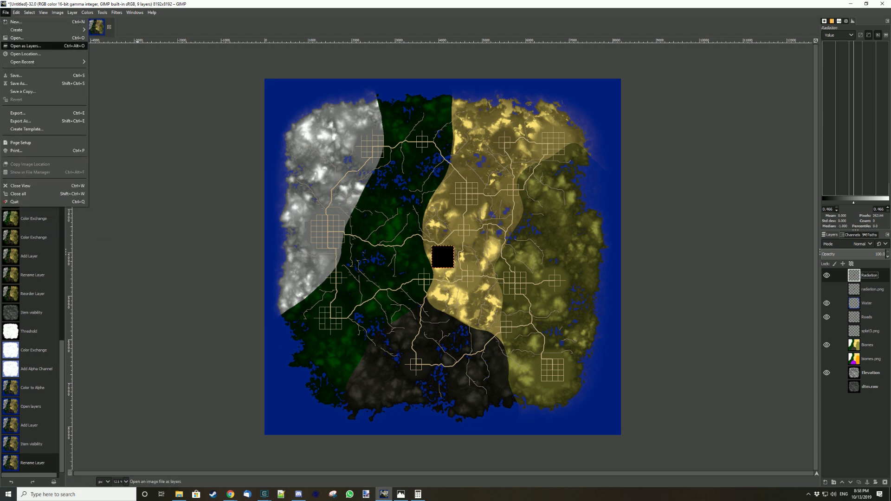
{"action": "key", "text": "Return"}
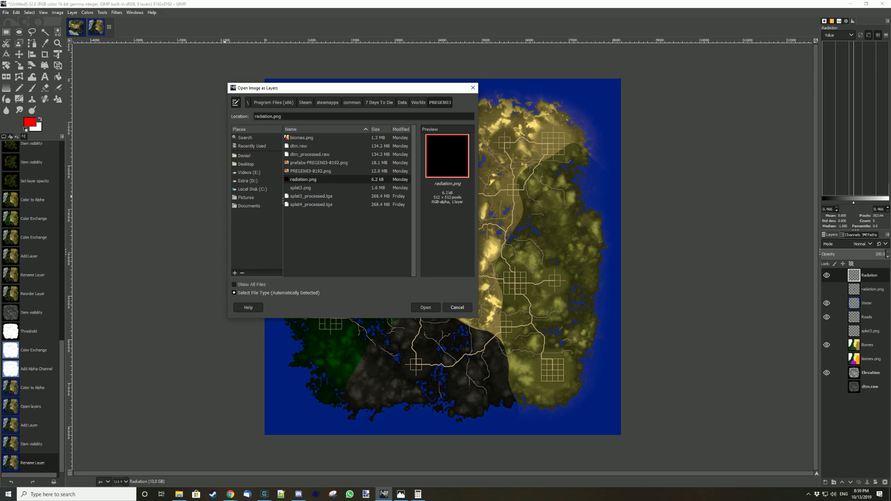
{"action": "left_click", "coordinate": [457, 307]}
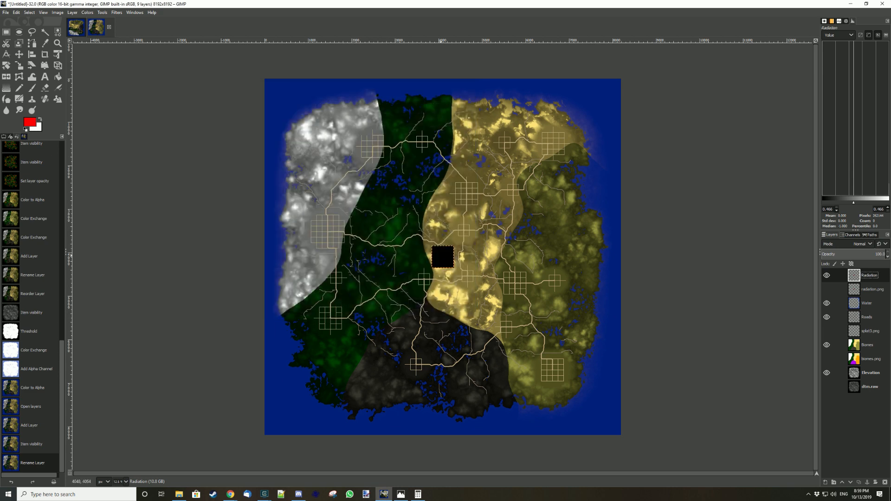
- Resize the Radiation layer's boundary to the image size
{"action": "right_click", "coordinate": [442, 256]}
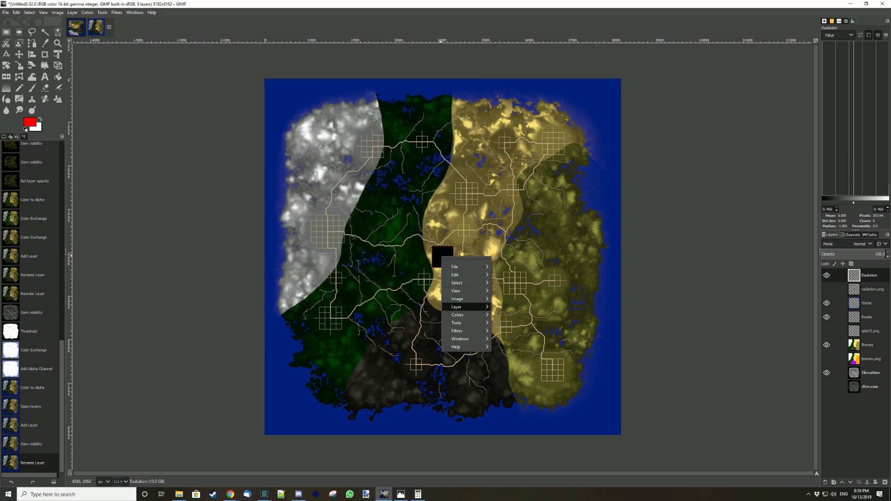
{"action": "mouse_move", "coordinate": [457, 306]}
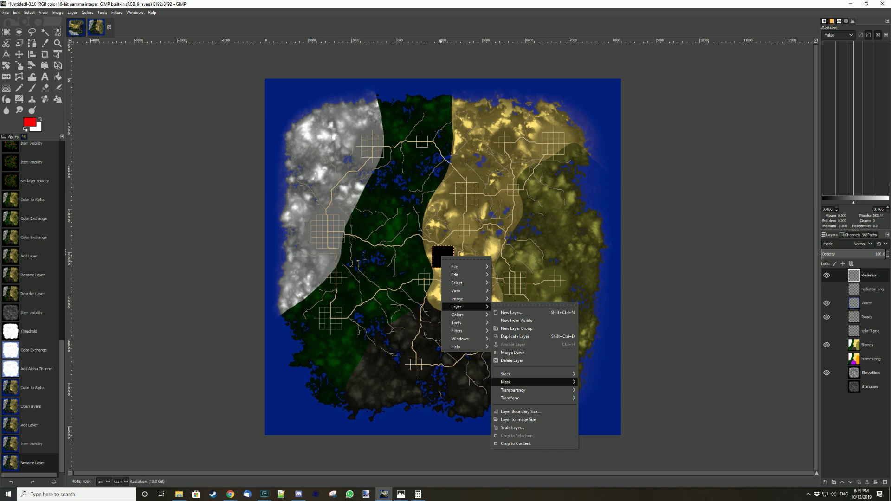
{"action": "mouse_move", "coordinate": [511, 397]}
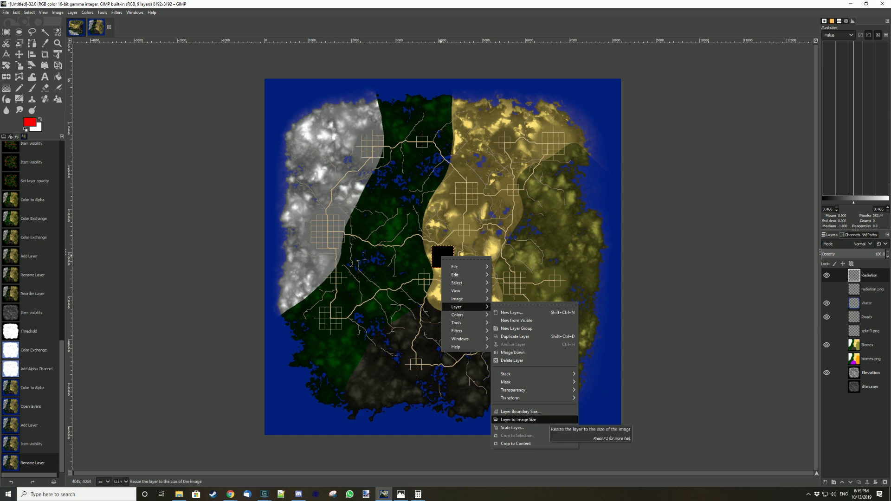
{"action": "left_click", "coordinate": [519, 420]}
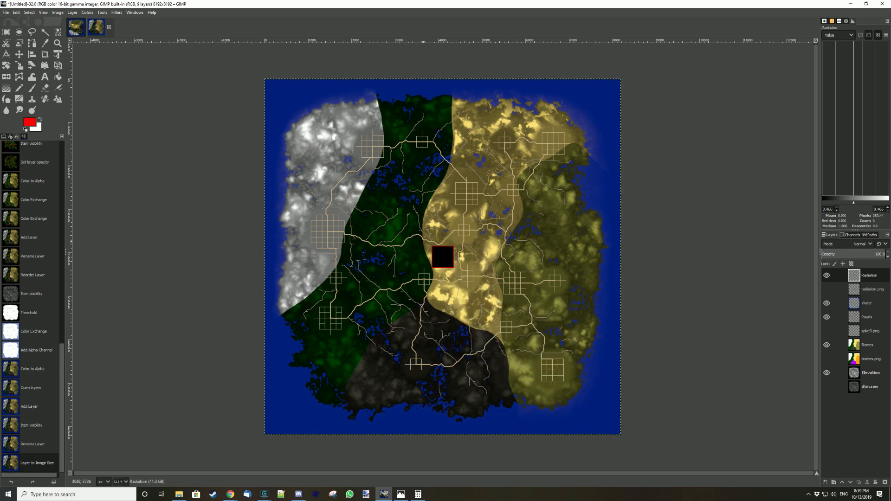
- Try to scale the Radiation layer to 8192 × 8192 pixels with cubic interpolation
{"action": "key", "text": "ctrl+shift+f"}
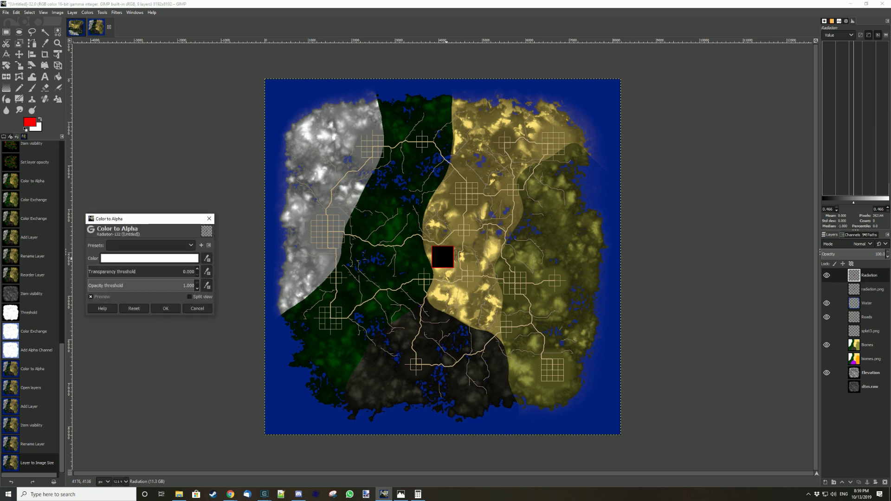
{"action": "left_click", "coordinate": [197, 308]}
{"action": "right_click", "coordinate": [444, 256]}
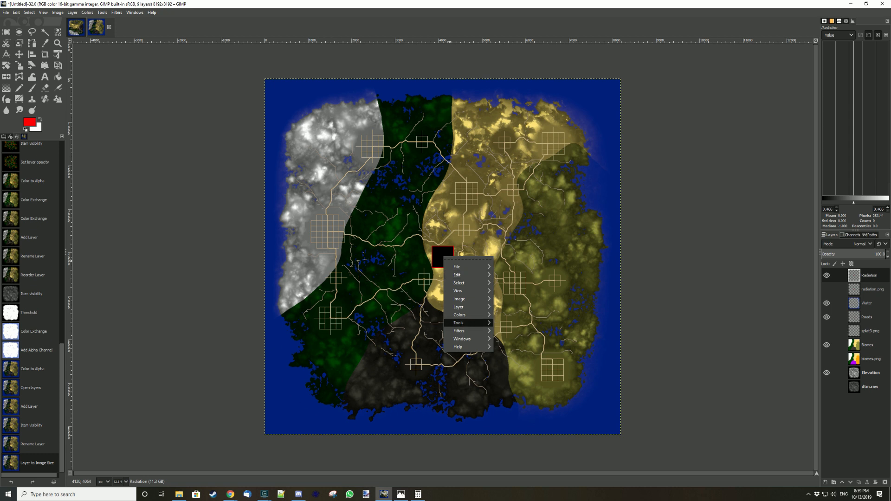
{"action": "mouse_move", "coordinate": [466, 307]}
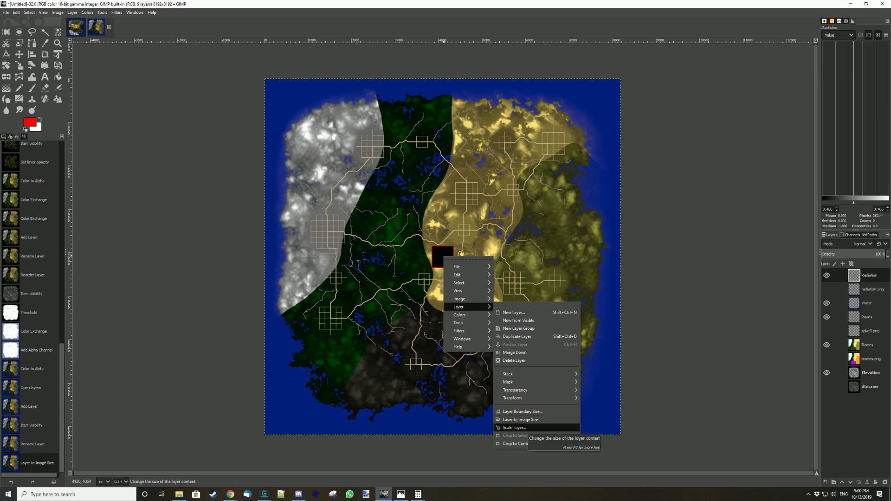
{"action": "left_click", "coordinate": [514, 428]}
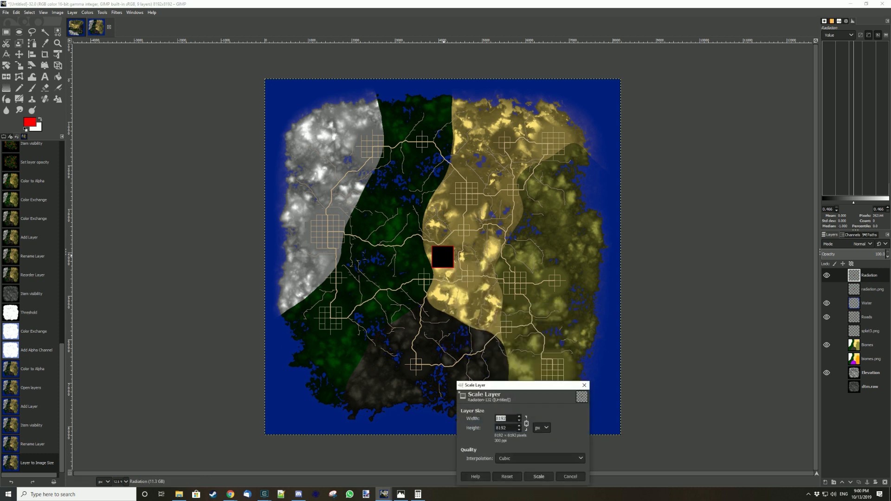
{"action": "key", "text": "Return"}
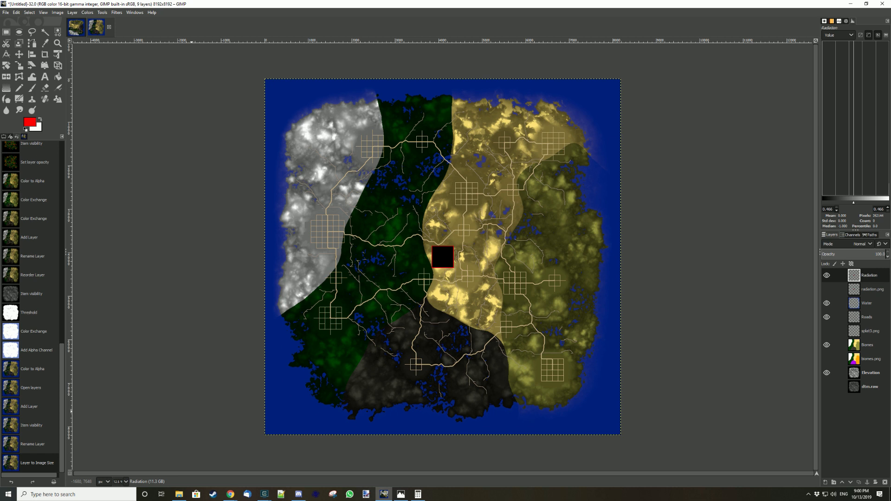
- Undo the Radiation layer's resize to image size and its renaming
{"action": "key", "text": "ctrl+z"}
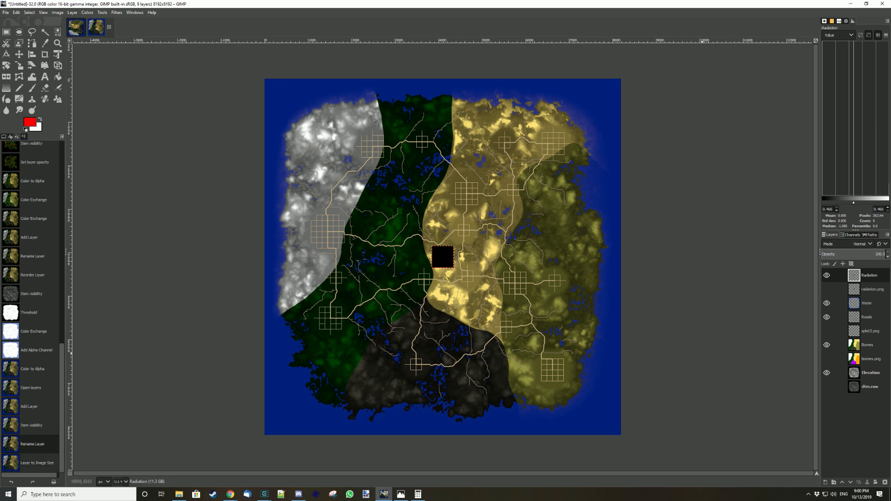
{"action": "key", "text": "ctrl+z"}
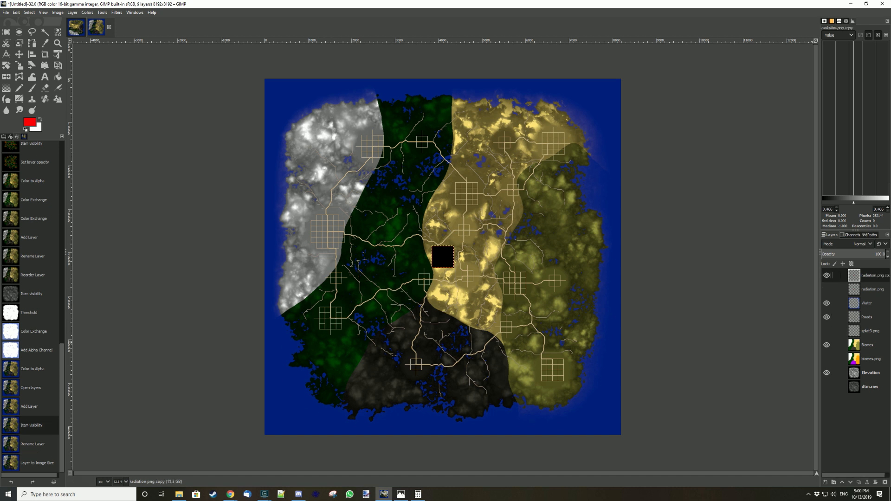
- Name the visible radiation.png copy layer Radiation
{"action": "double_click", "coordinate": [875, 276]}
{"action": "type", "text": "Radiation"}
{"action": "key", "text": "Return"}
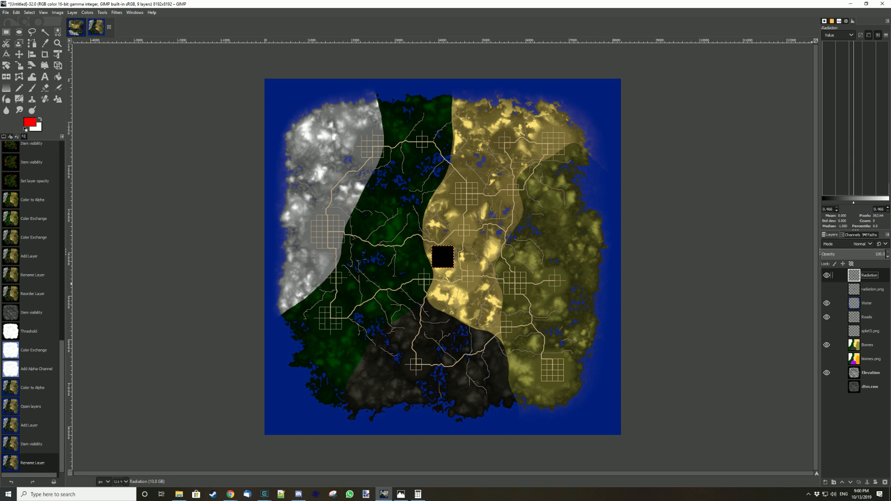
- Scale the Radiation layer to 8192 × 8192 pixels with cubic interpolation
{"action": "right_click", "coordinate": [866, 275]}
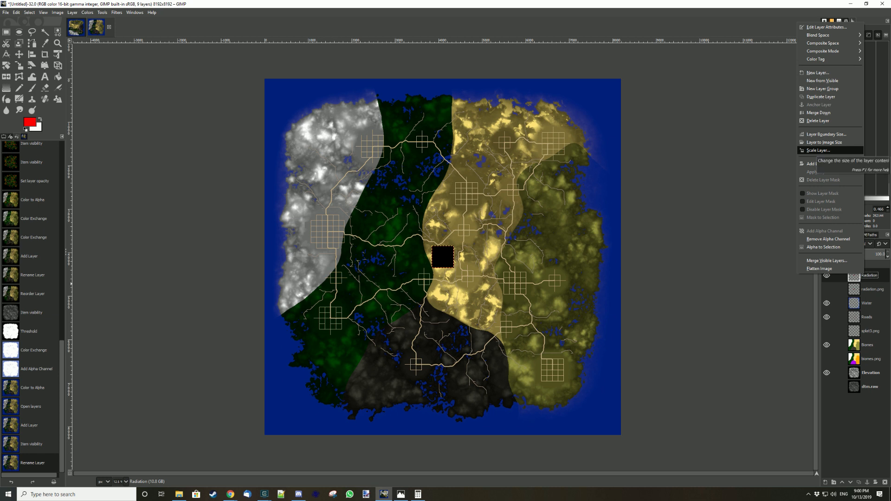
{"action": "left_click", "coordinate": [819, 150]}
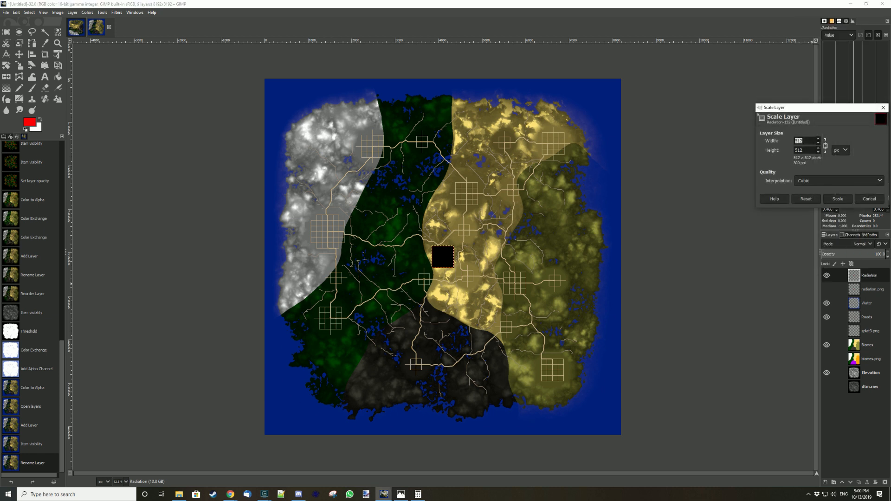
{"action": "type", "text": "8192"}
{"action": "left_click", "coordinate": [838, 198]}
{"action": "left_click", "coordinate": [837, 199]}
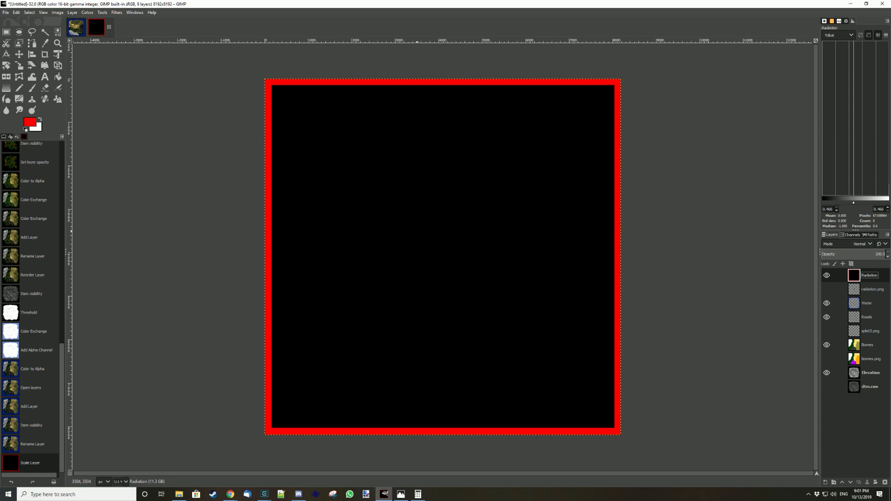
- Make the Radiation layer's black transparent with Color to Alpha and set the layer's opacity to 50
{"action": "right_click", "coordinate": [417, 231]}
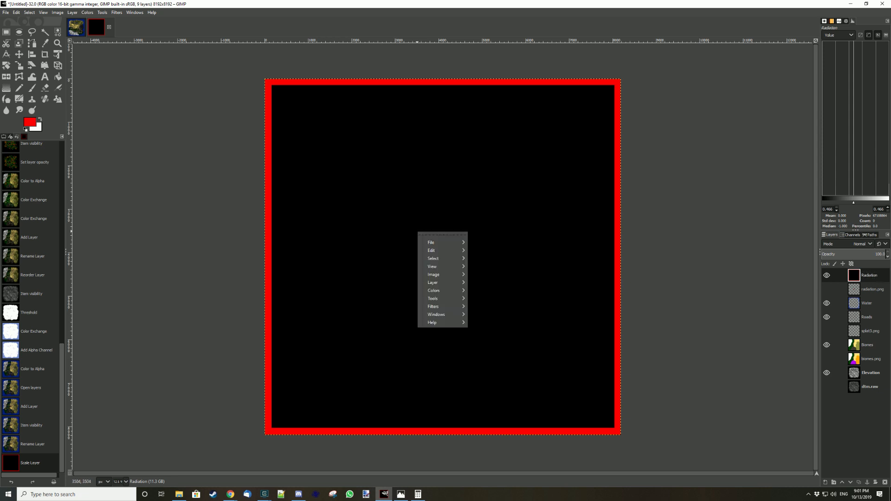
{"action": "mouse_move", "coordinate": [436, 282]}
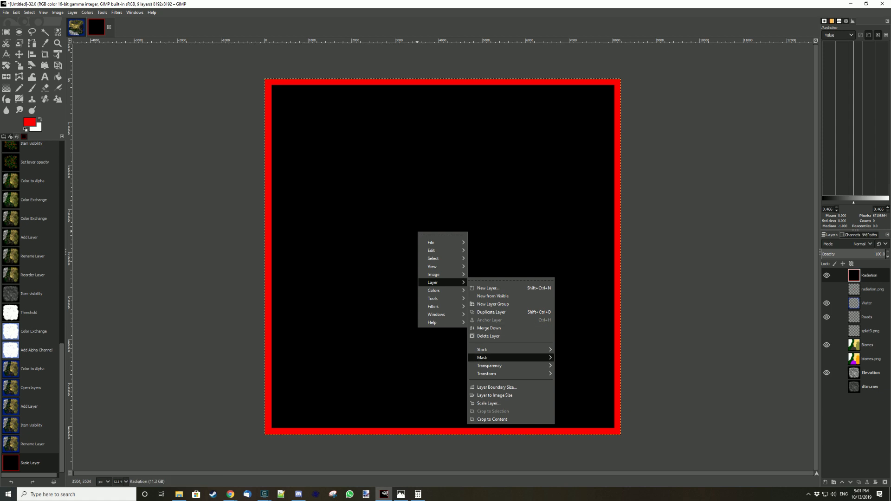
{"action": "mouse_move", "coordinate": [490, 366]}
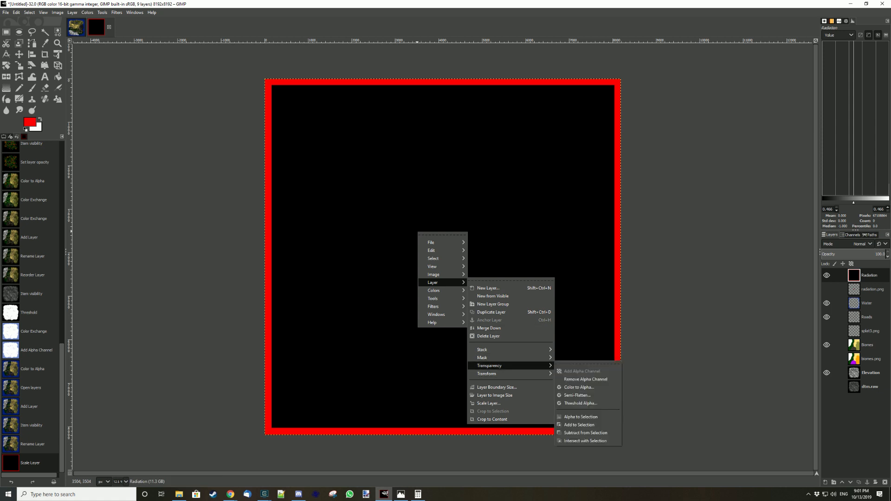
{"action": "left_click", "coordinate": [579, 387]}
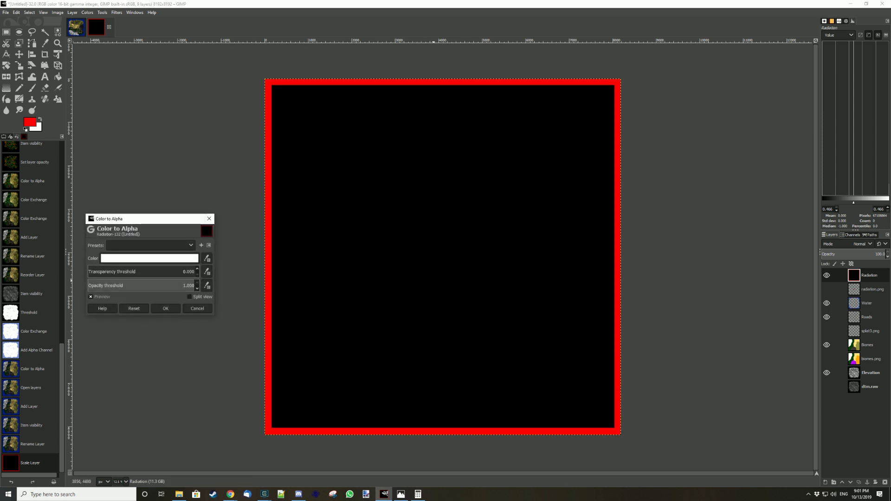
{"action": "left_click", "coordinate": [207, 258]}
{"action": "left_click", "coordinate": [296, 274]}
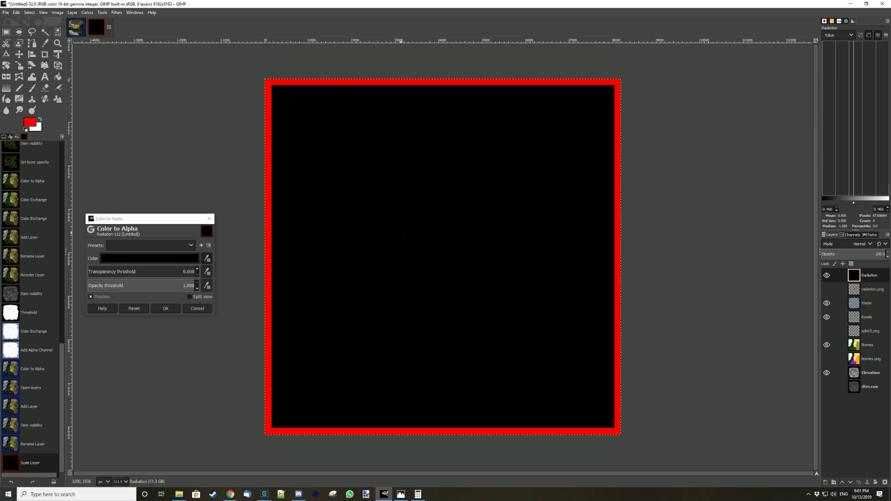
{"action": "key", "text": "Return"}
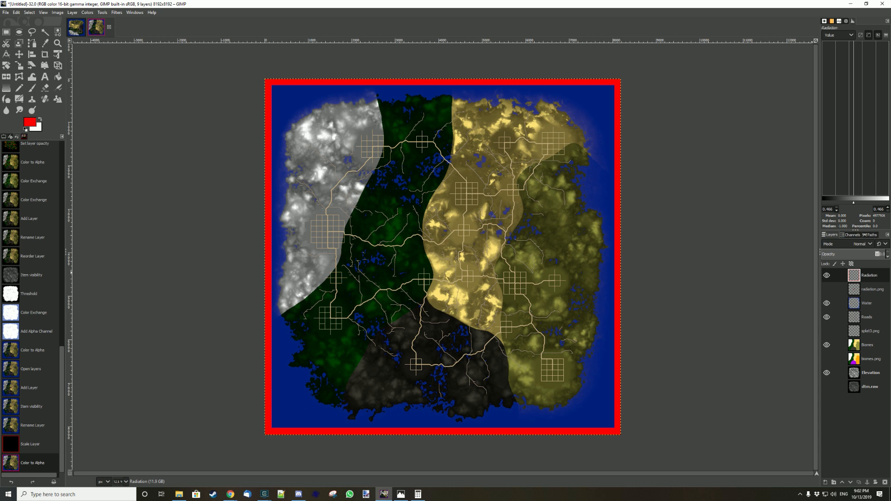
{"action": "type", "text": "5"}
{"action": "key", "text": "Return"}
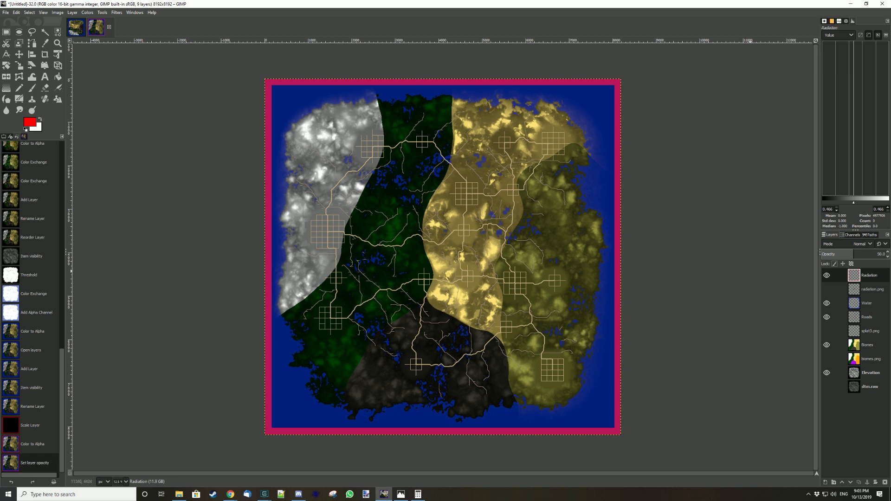
- Save the layered map as PREGEN03.xcf in the PREGEN01 world folder
{"action": "left_click", "coordinate": [5, 13]}
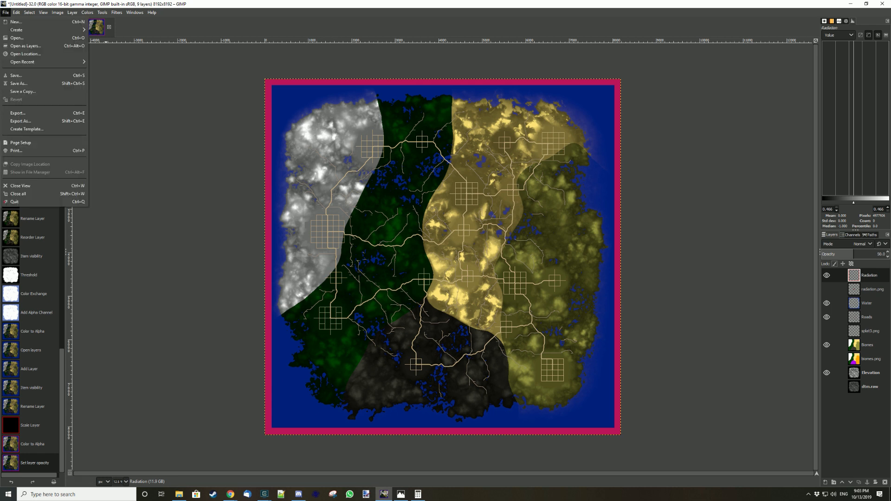
{"action": "left_click", "coordinate": [28, 76]}
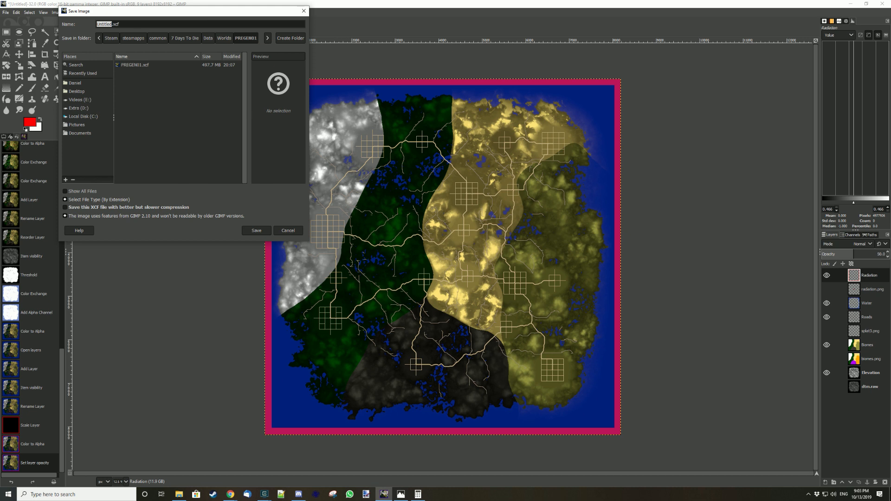
{"action": "type", "text": "PREGEN03"}
{"action": "left_click", "coordinate": [256, 230]}
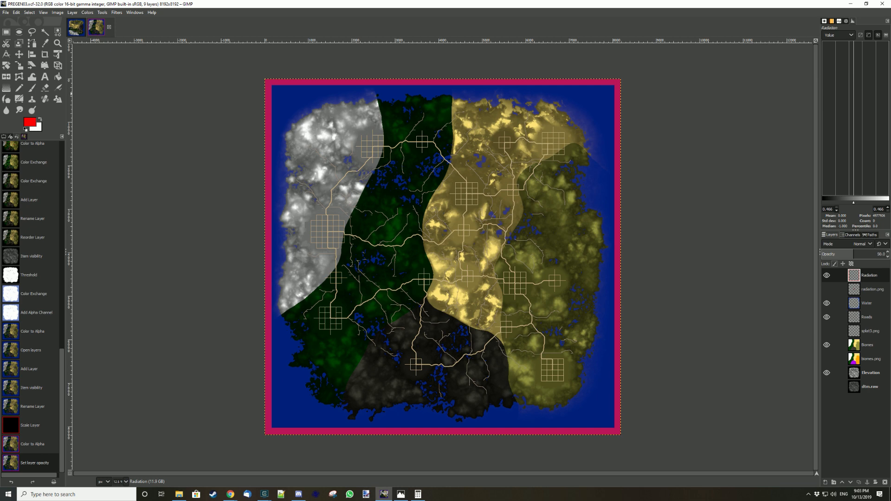
- Export the map as PREGEN03.png to the PREGEN03 folder under Worlds, with PNG compression level 9
{"action": "left_click", "coordinate": [6, 12]}
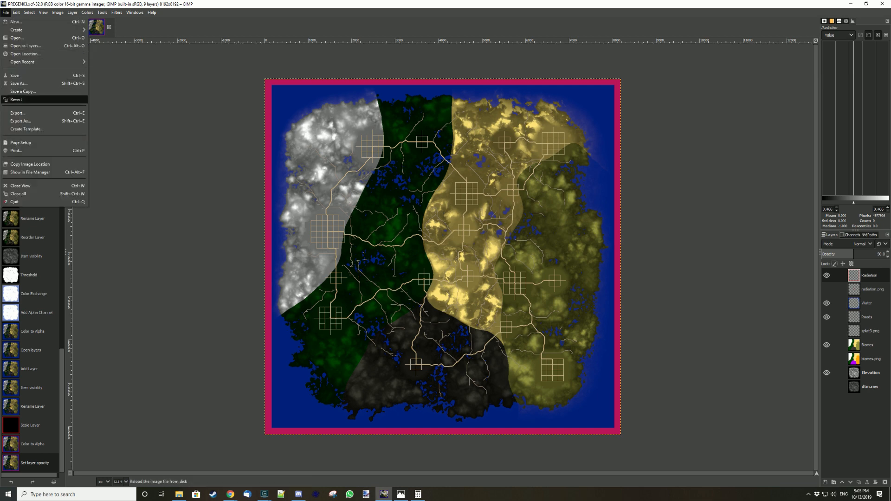
{"action": "left_click", "coordinate": [19, 112]}
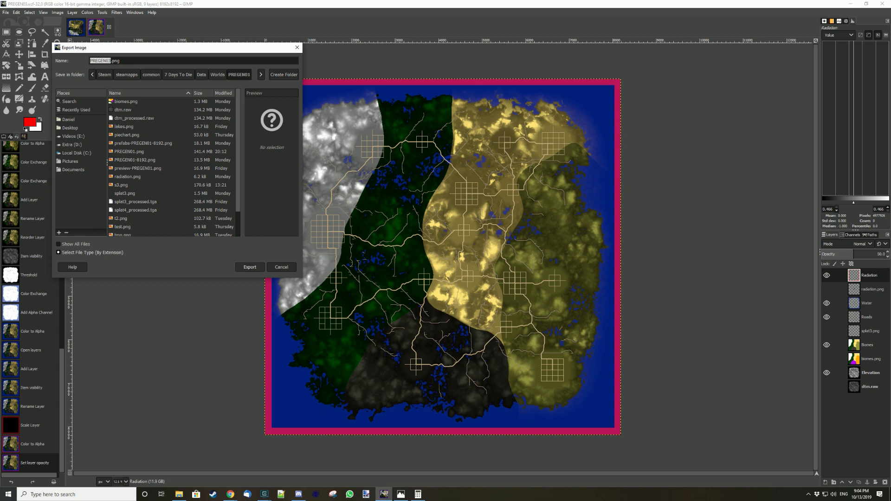
{"action": "left_click", "coordinate": [217, 74]}
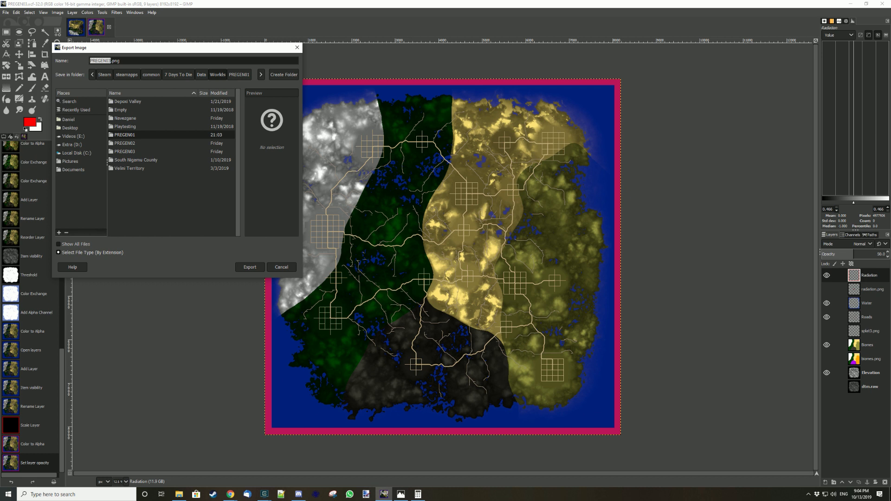
{"action": "double_click", "coordinate": [125, 151]}
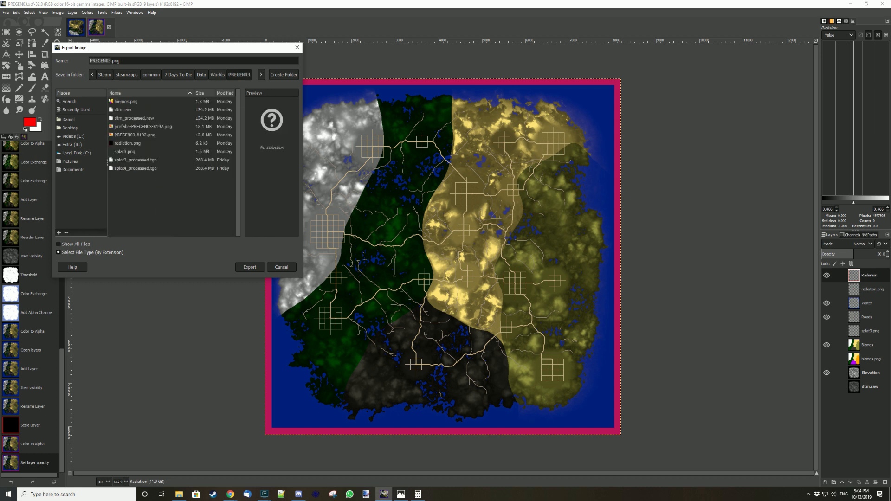
{"action": "left_click", "coordinate": [250, 267]}
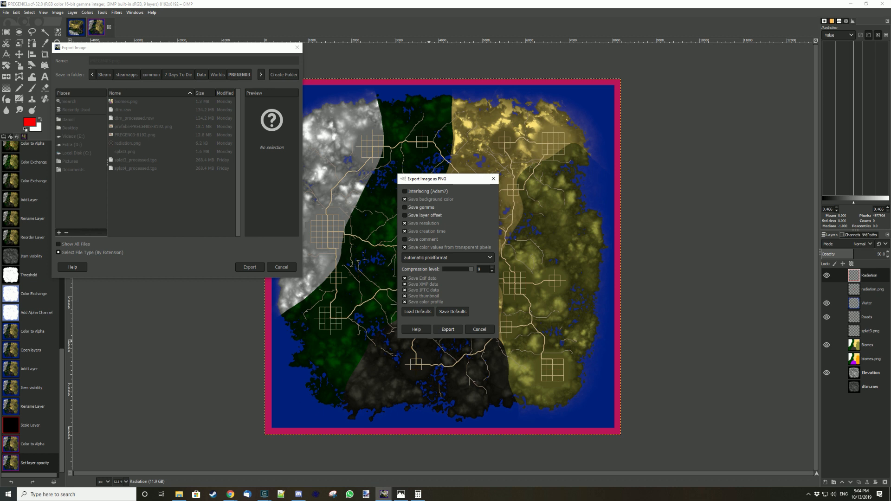
{"action": "left_click", "coordinate": [448, 329]}
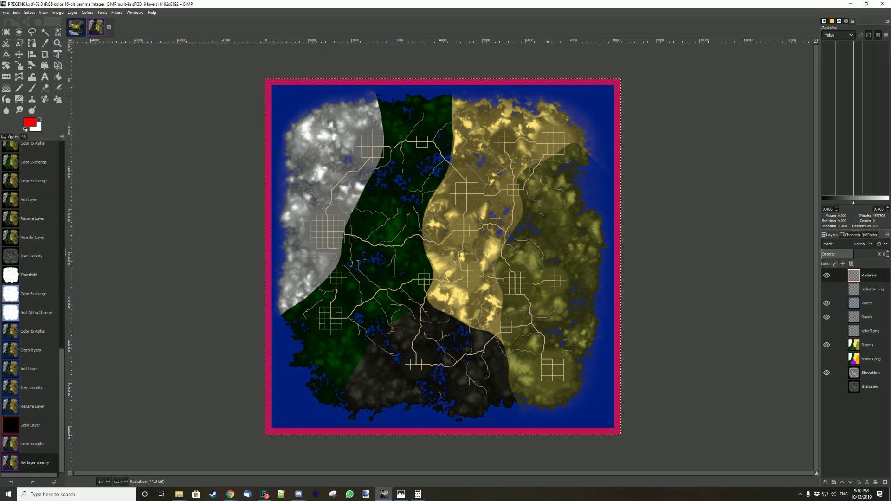
- Switch to File Explorer, browse to the PREGEN03 folder under Worlds, and view the exported PREGEN03.png before closing the preview
{"action": "left_click", "coordinate": [178, 494]}
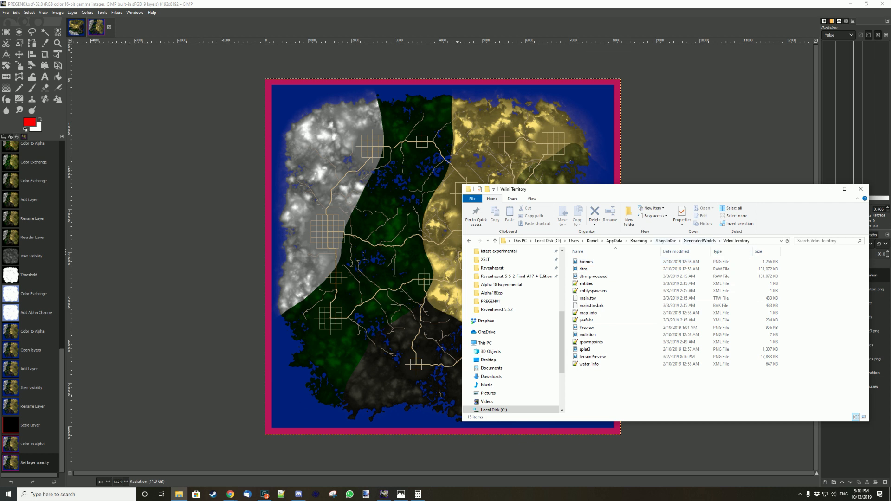
{"action": "left_click", "coordinate": [469, 241]}
{"action": "left_click", "coordinate": [469, 241]}
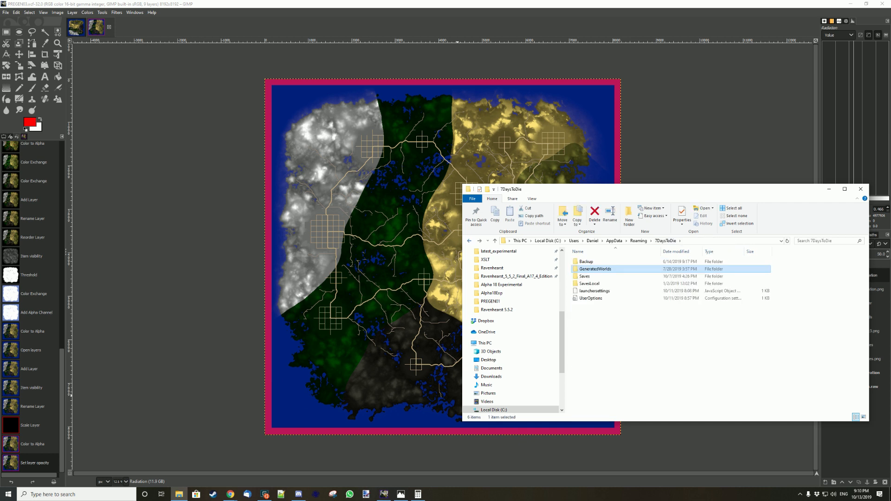
{"action": "left_click", "coordinate": [469, 240]}
{"action": "left_click", "coordinate": [469, 241]}
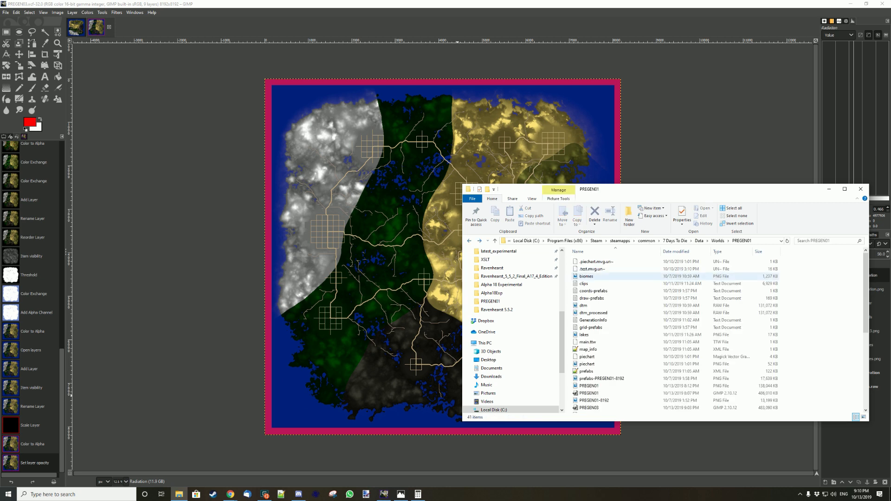
{"action": "left_click", "coordinate": [717, 241]}
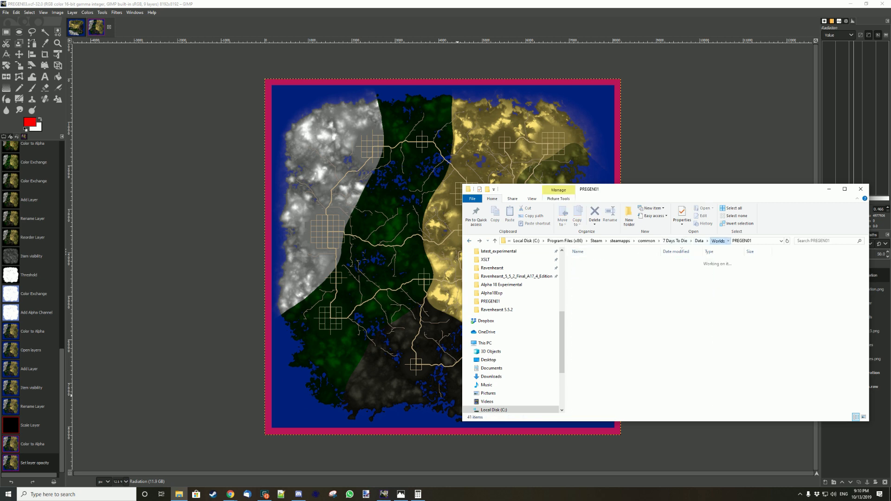
{"action": "double_click", "coordinate": [588, 261]}
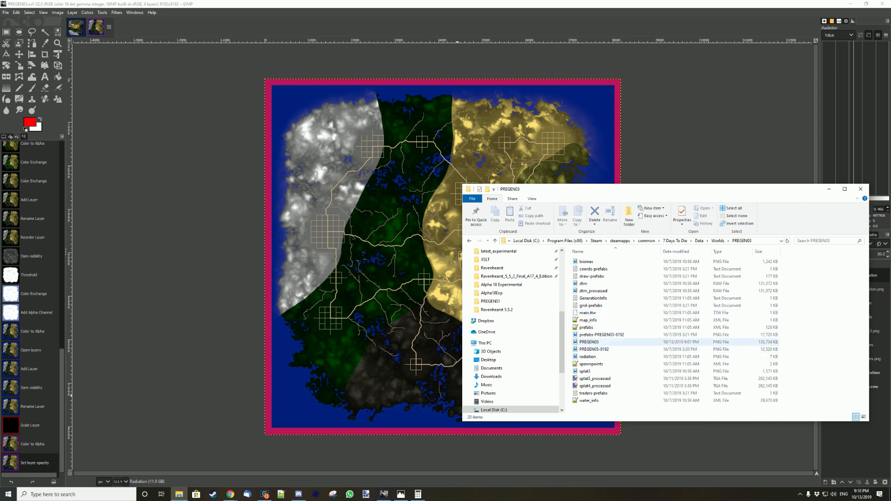
{"action": "left_click", "coordinate": [589, 342]}
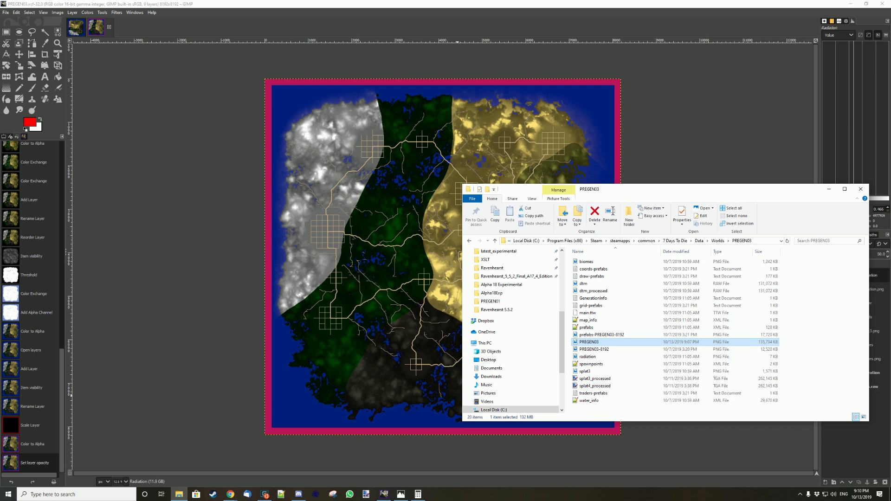
{"action": "double_click", "coordinate": [589, 342]}
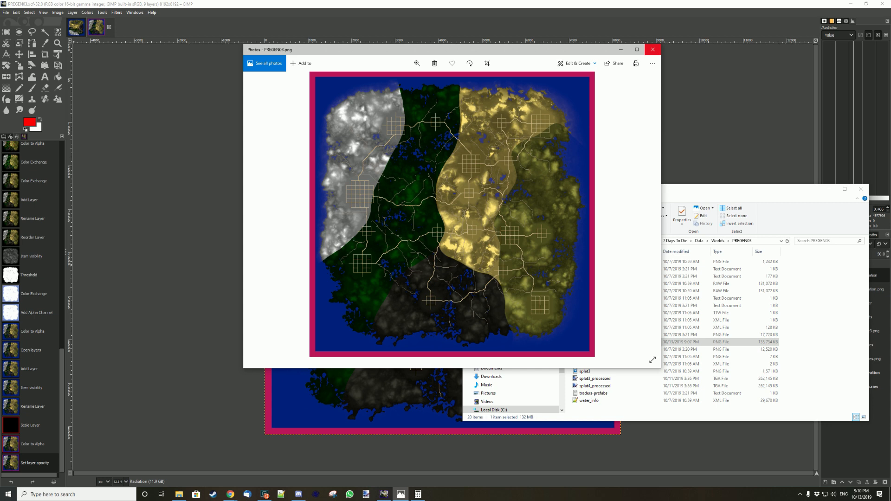
{"action": "left_click", "coordinate": [652, 50]}
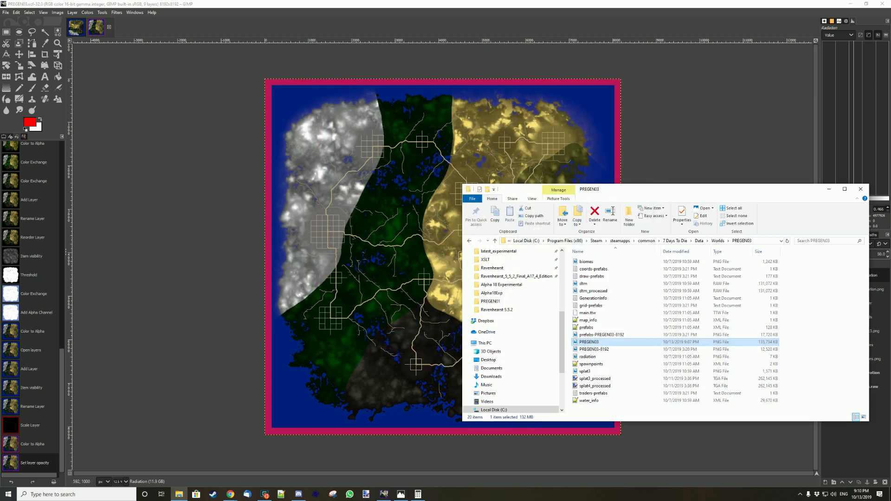
- Try to export the map again as PREGEN03.png over the existing file in the PREGEN03 folder
{"action": "left_click", "coordinate": [6, 12]}
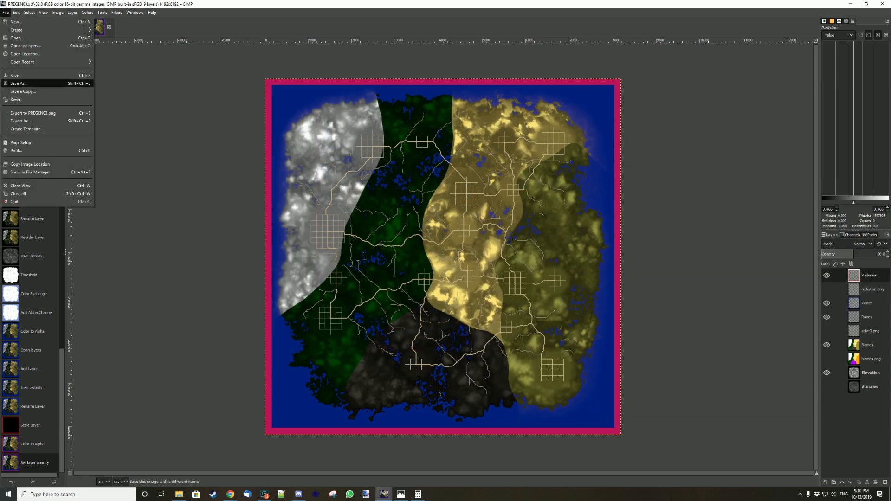
{"action": "left_click", "coordinate": [20, 120]}
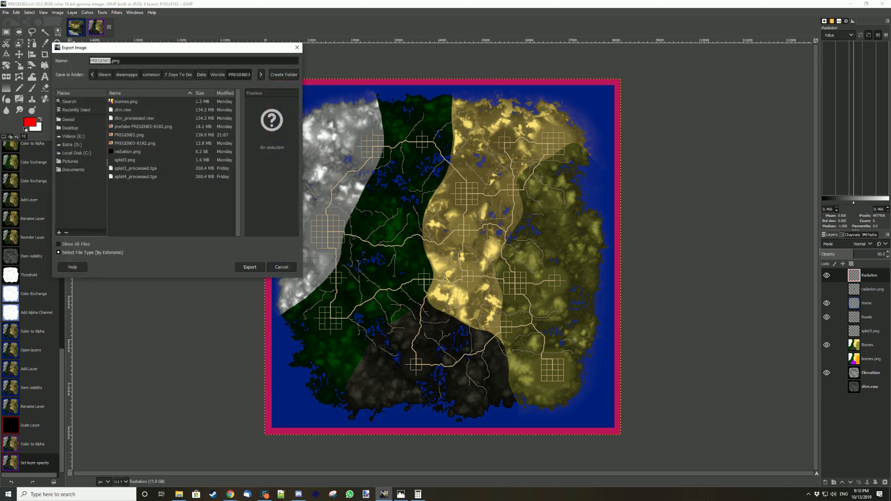
{"action": "key", "text": "Return"}
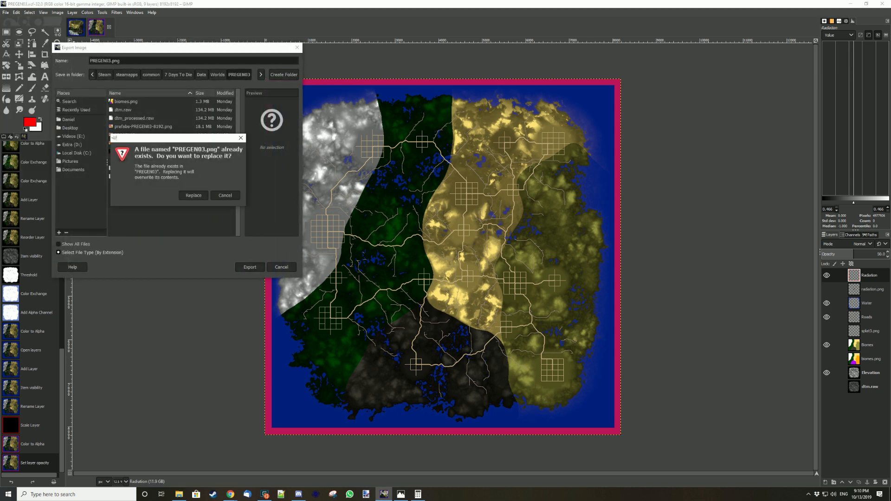
{"action": "key", "text": "Return"}
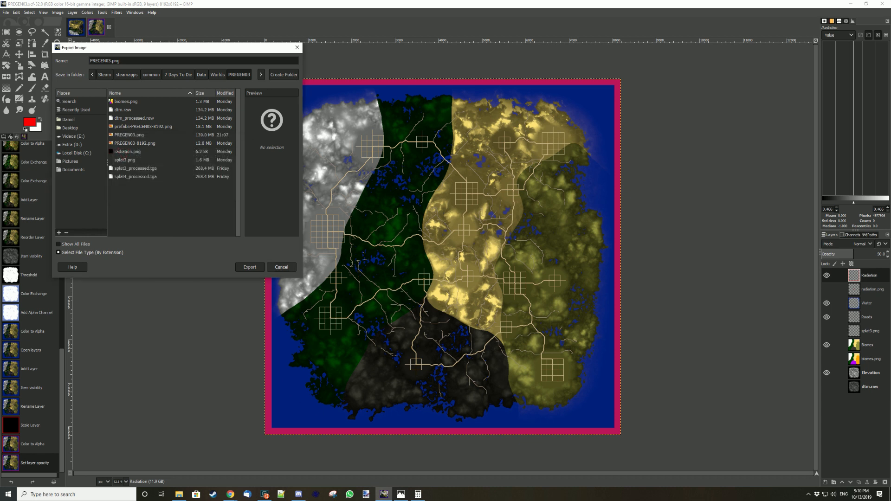